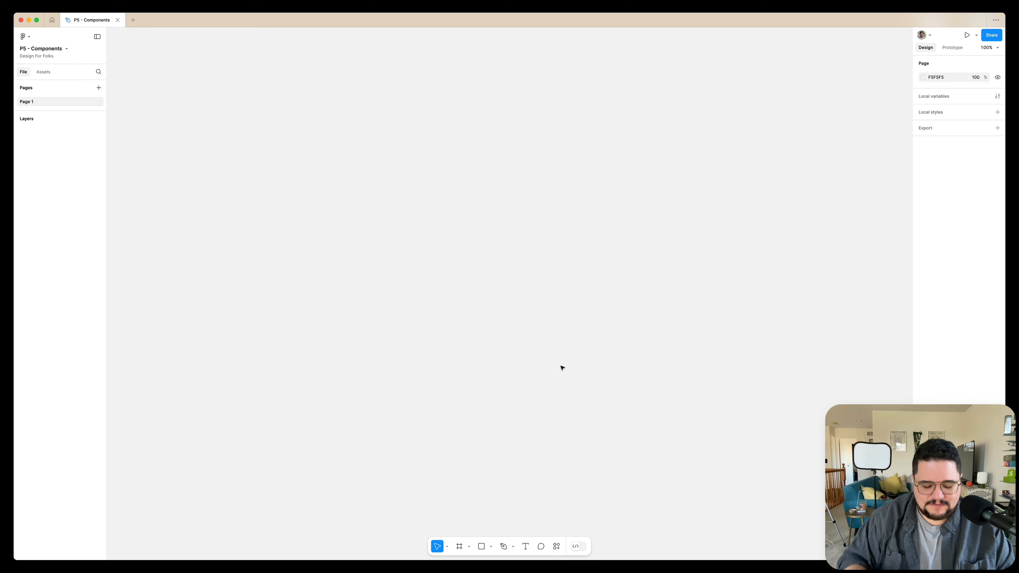
Add an iPhone 16 preset frame (393 × 852) to the empty canvas.
{"action": "key", "text": "f"}
{"action": "left_click", "coordinate": [931, 115]}
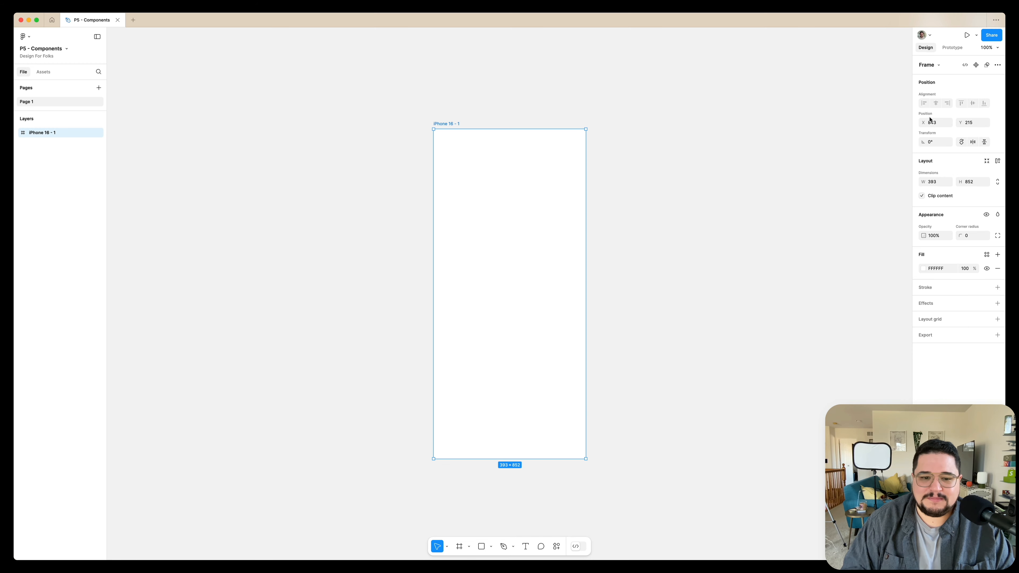
{"action": "left_click", "coordinate": [621, 335]}
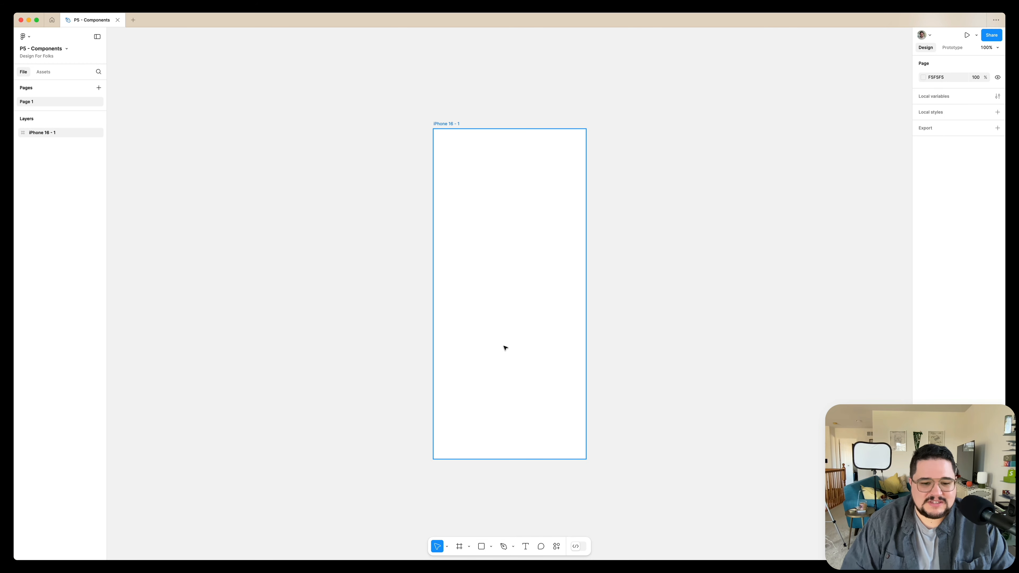
Draw a rectangle about 349 × 98 across the middle of the iPhone frame.
{"action": "scroll", "coordinate": [458, 278], "scroll_direction": "up", "scroll_amount": 5}
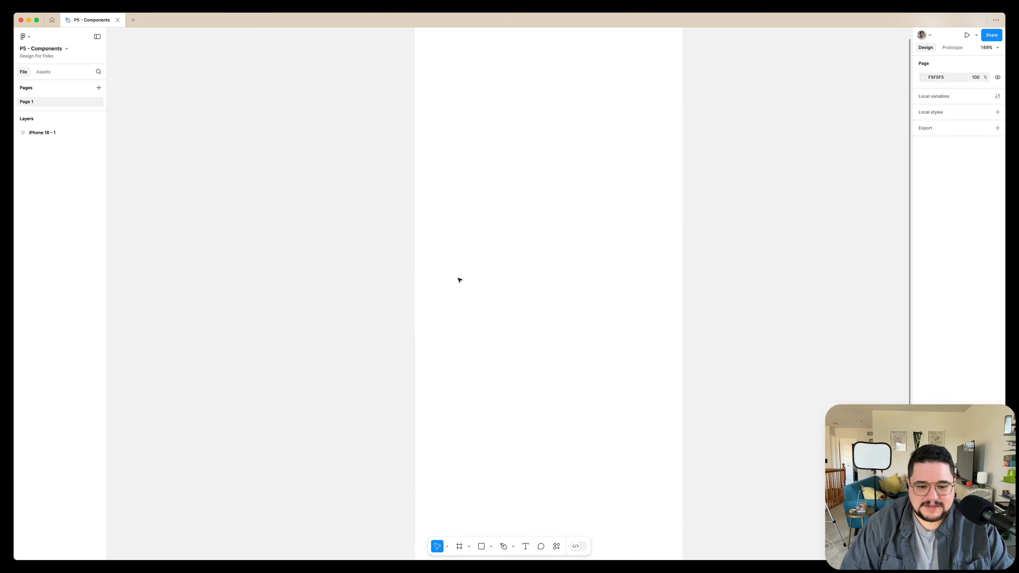
{"action": "scroll", "coordinate": [458, 278], "scroll_direction": "right", "scroll_amount": 1}
{"action": "key", "text": "r"}
{"action": "mouse_move", "coordinate": [379, 260]}
{"action": "left_mouse_down"}
{"action": "mouse_move", "coordinate": [622, 343]}
{"action": "mouse_move", "coordinate": [644, 339]}
{"action": "mouse_move", "coordinate": [638, 332]}
{"action": "left_mouse_up"}
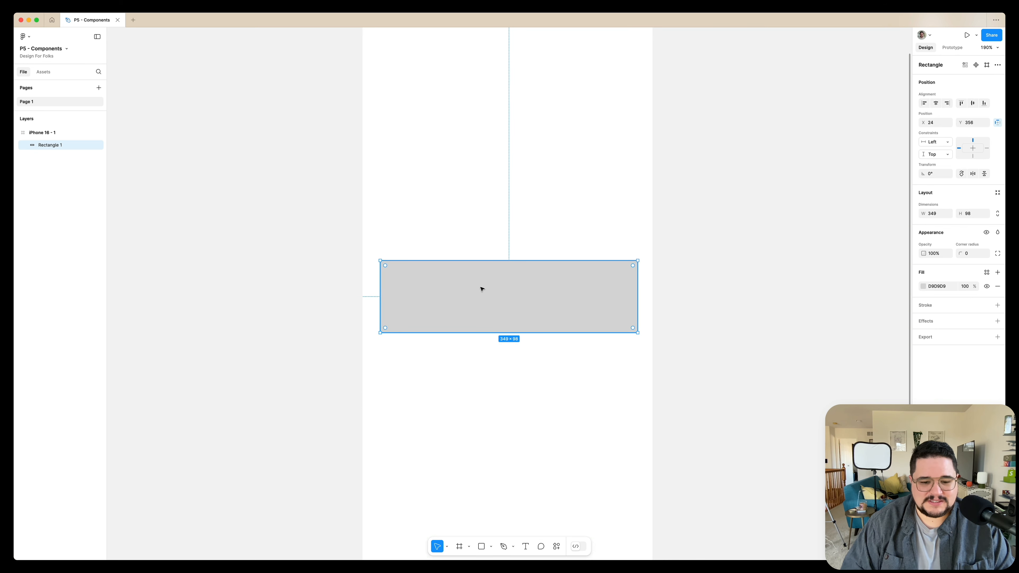
Add a "Button Label" text layer on the rectangle and shift it toward the rectangle's lower-right area.
{"action": "key", "text": "t"}
{"action": "left_click", "coordinate": [491, 303]}
{"action": "type", "text": "TU"}
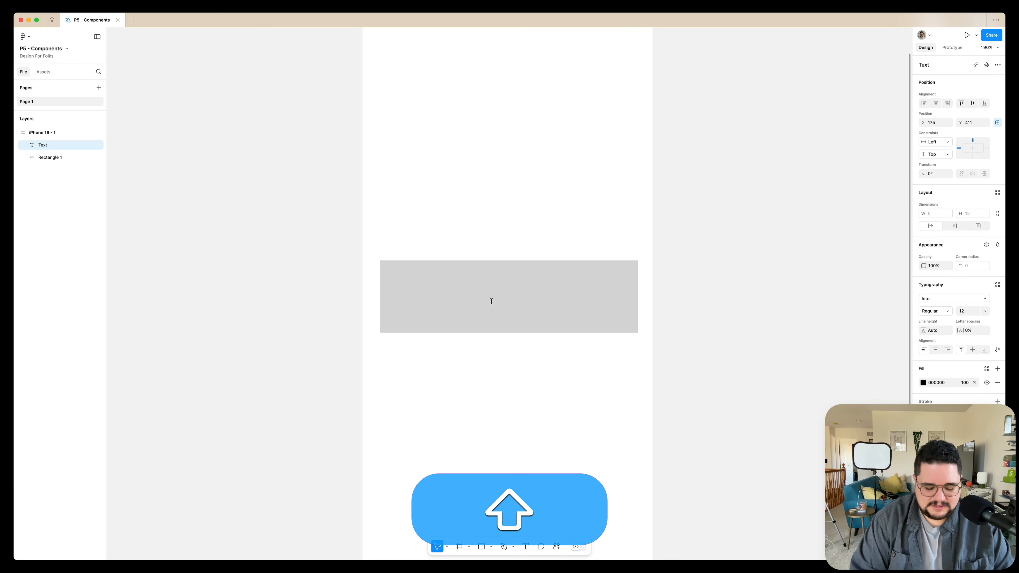
{"action": "type", "text": "Button Label"}
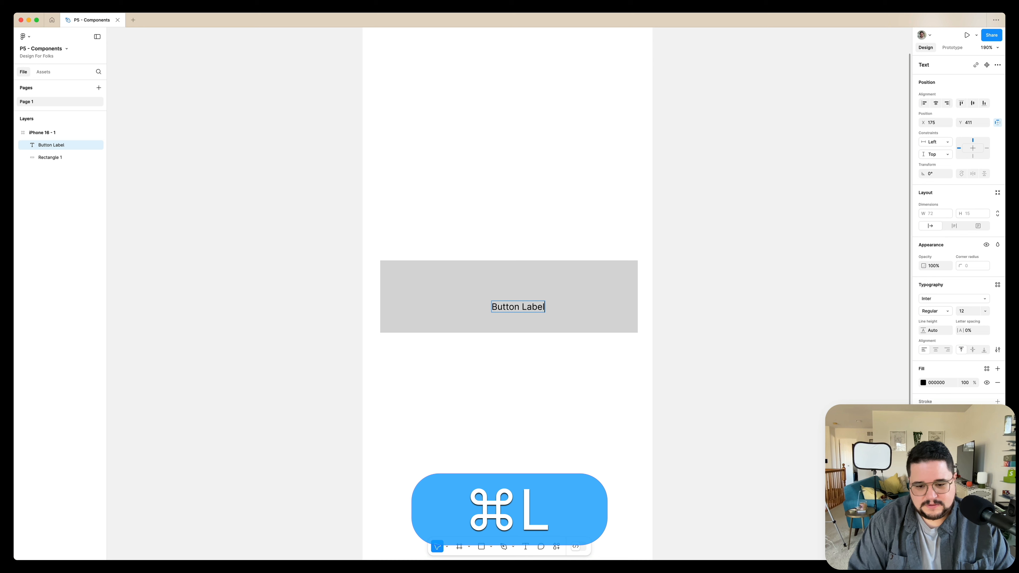
{"action": "key", "text": "super+Return"}
{"action": "left_click_drag", "start_coordinate": [521, 309], "coordinate": [548, 314]}
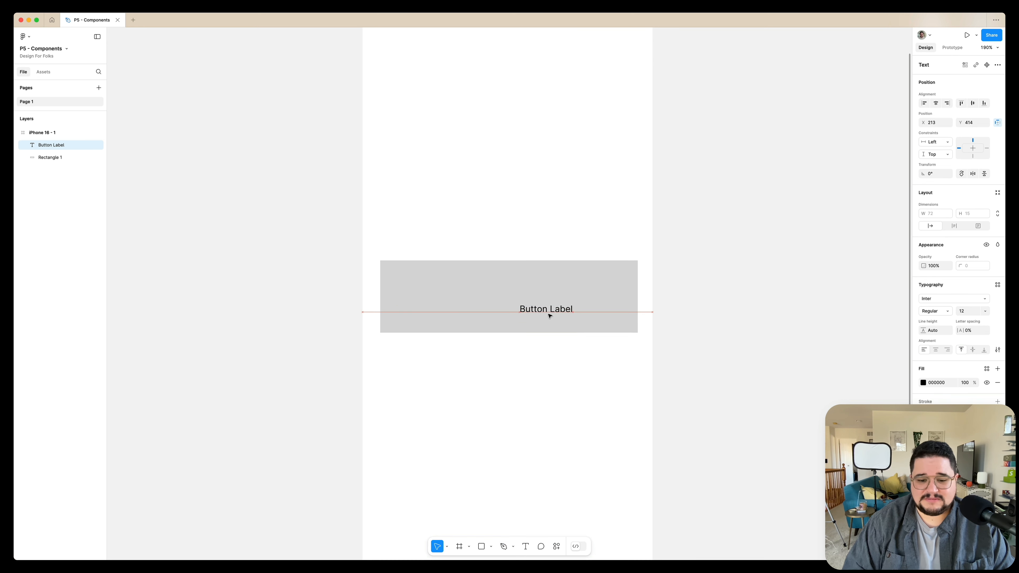
Combine the label and rectangle into an auto layout frame and shrink it to about 153 × 49.
{"action": "left_click", "coordinate": [491, 278], "text": "shift"}
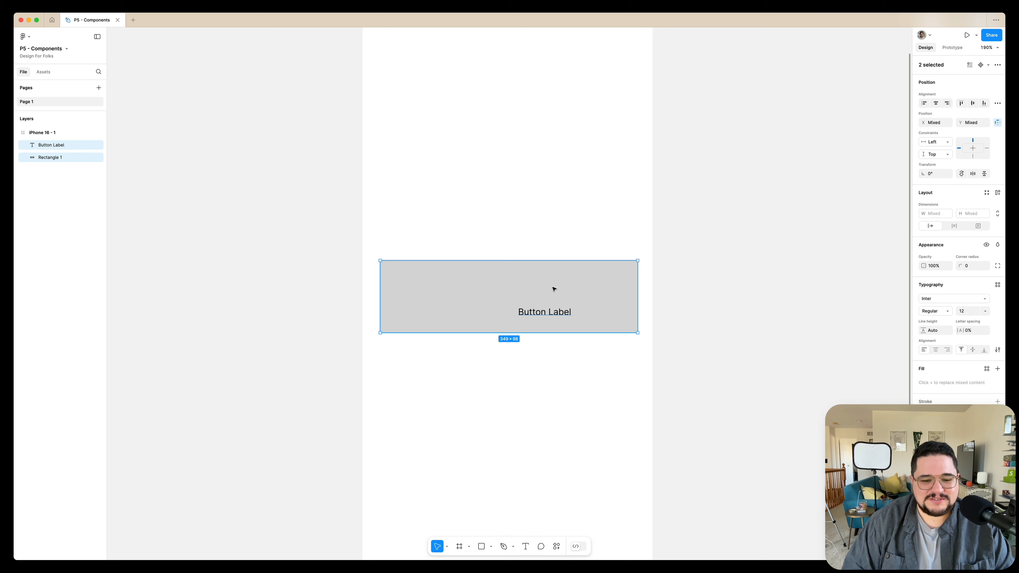
{"action": "left_click", "coordinate": [541, 292]}
{"action": "left_click", "coordinate": [545, 312], "text": "shift"}
{"action": "left_click_drag", "start_coordinate": [597, 209], "coordinate": [502, 369]}
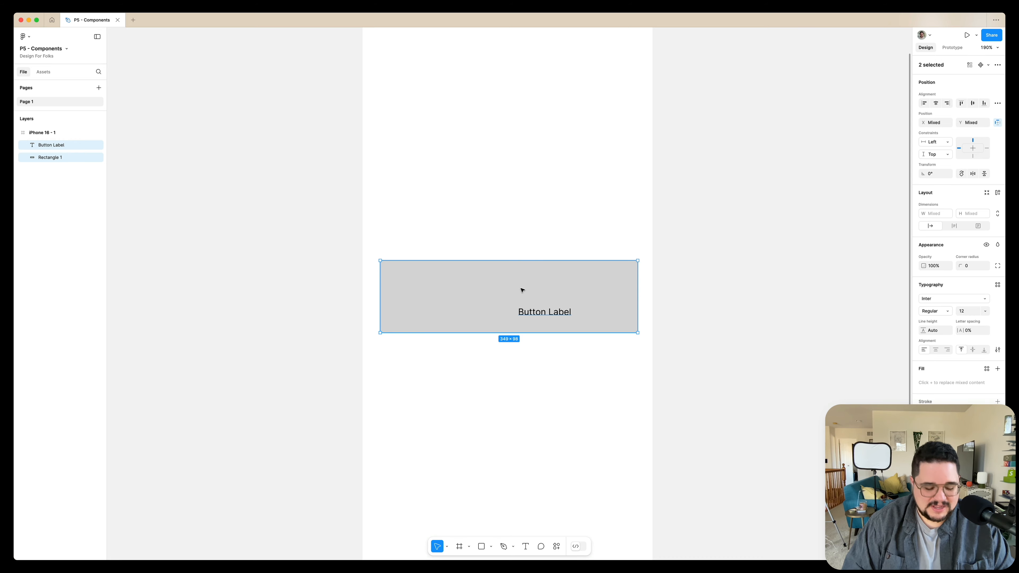
{"action": "key", "text": "shift+a"}
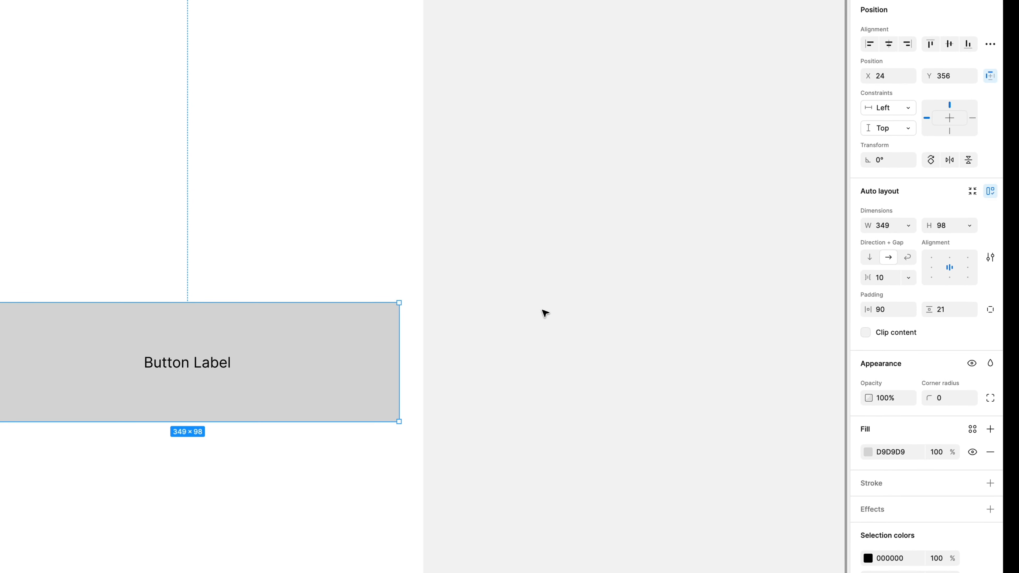
{"action": "left_click_drag", "start_coordinate": [400, 301], "coordinate": [157, 363]}
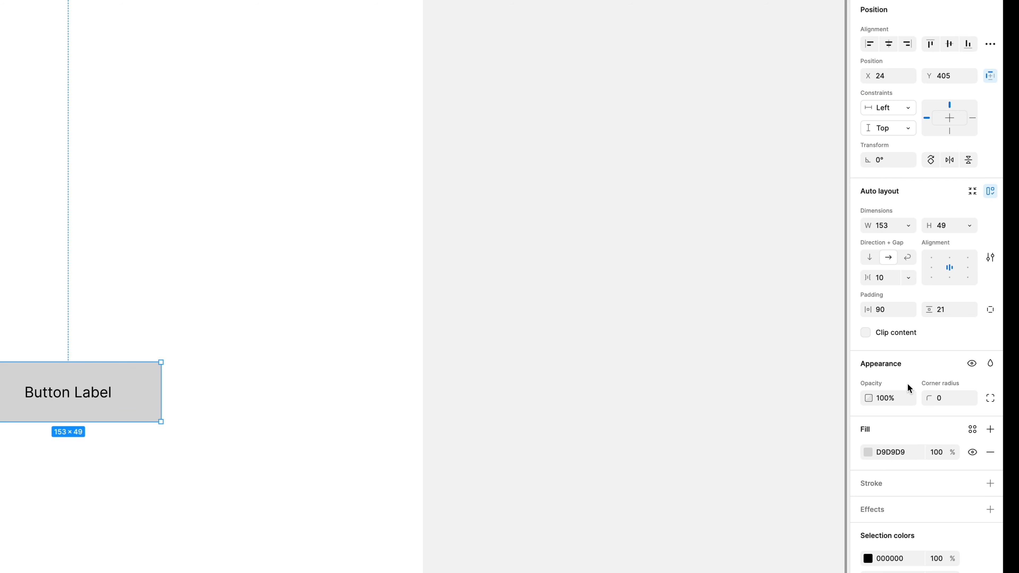
Set the button's horizontal padding to 50 and vertical padding to 100.
{"action": "left_click", "coordinate": [894, 311]}
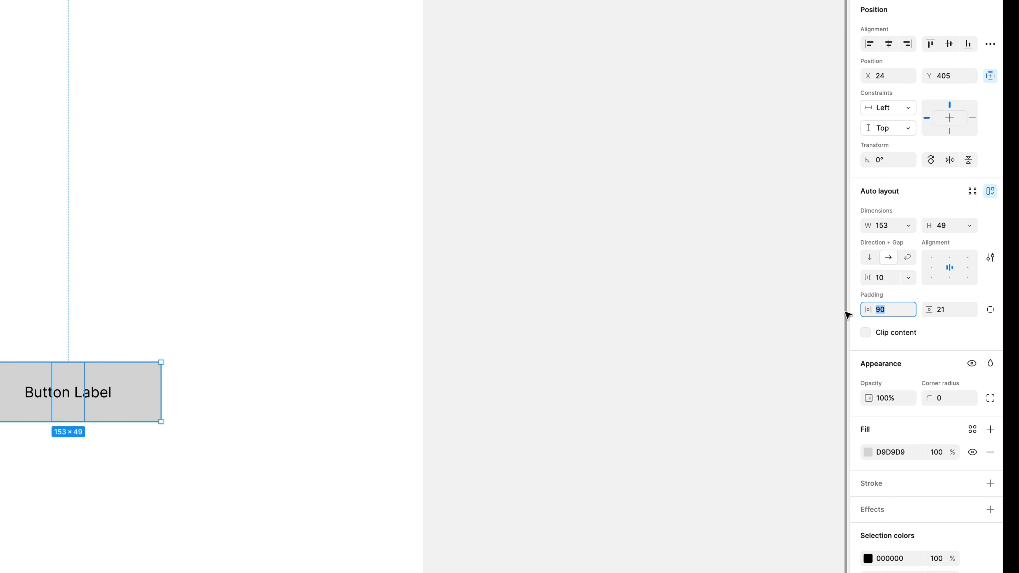
{"action": "type", "text": "50"}
{"action": "key", "text": "Tab"}
{"action": "type", "text": "100"}
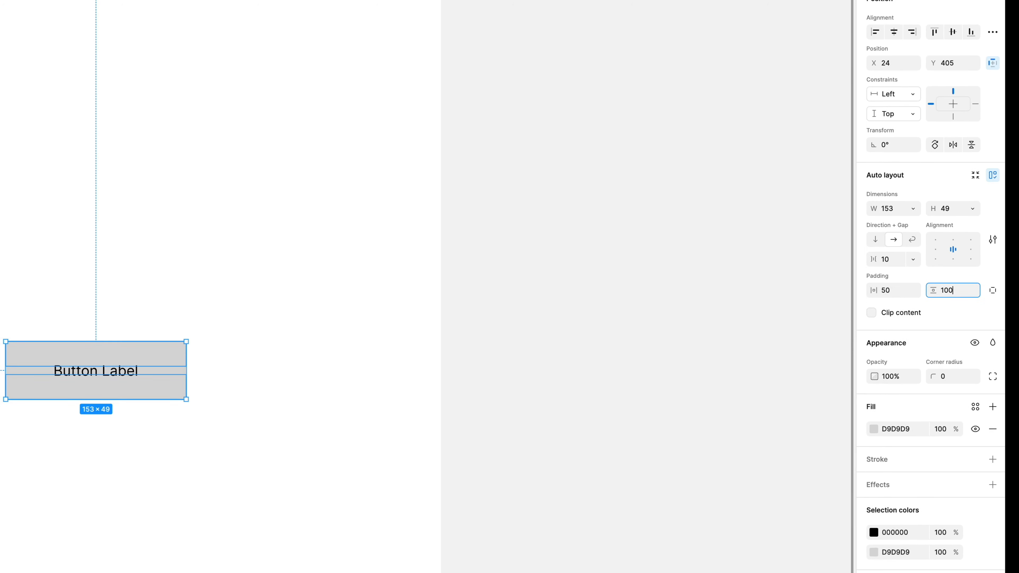
{"action": "key", "text": "Return"}
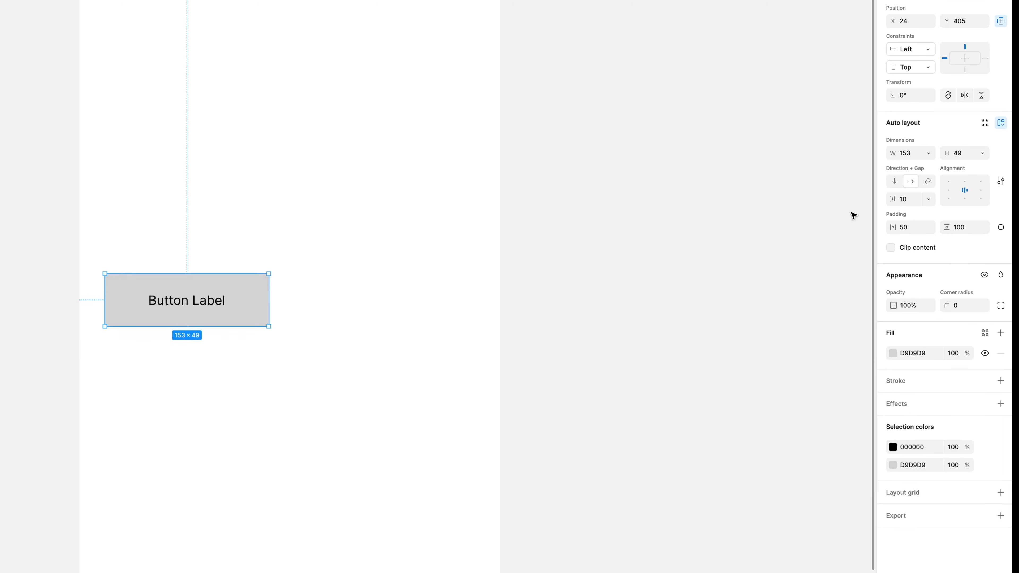
Set both the width and height of the button to hug contents.
{"action": "left_click", "coordinate": [931, 150]}
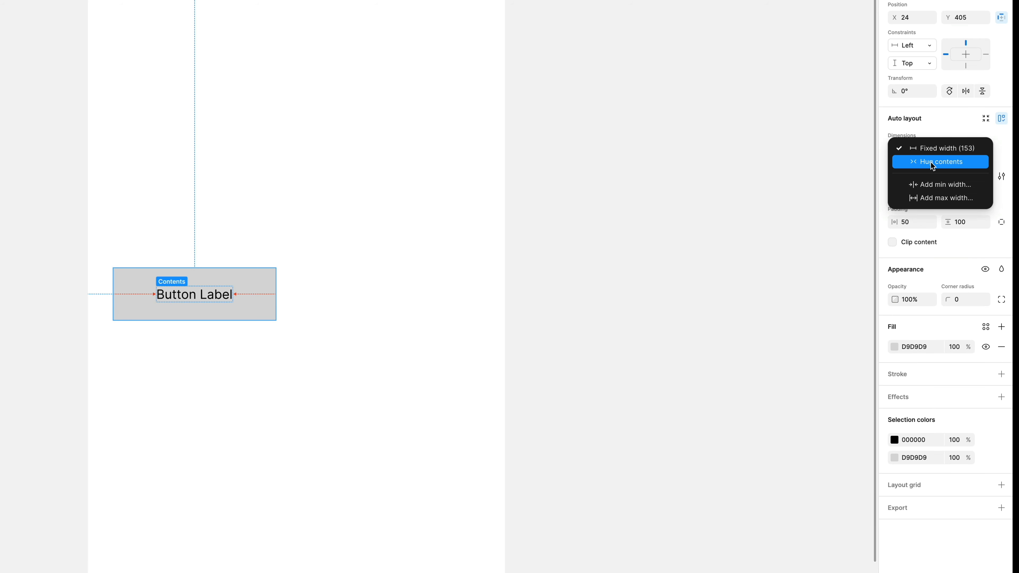
{"action": "left_click", "coordinate": [931, 162]}
{"action": "left_click", "coordinate": [968, 148]}
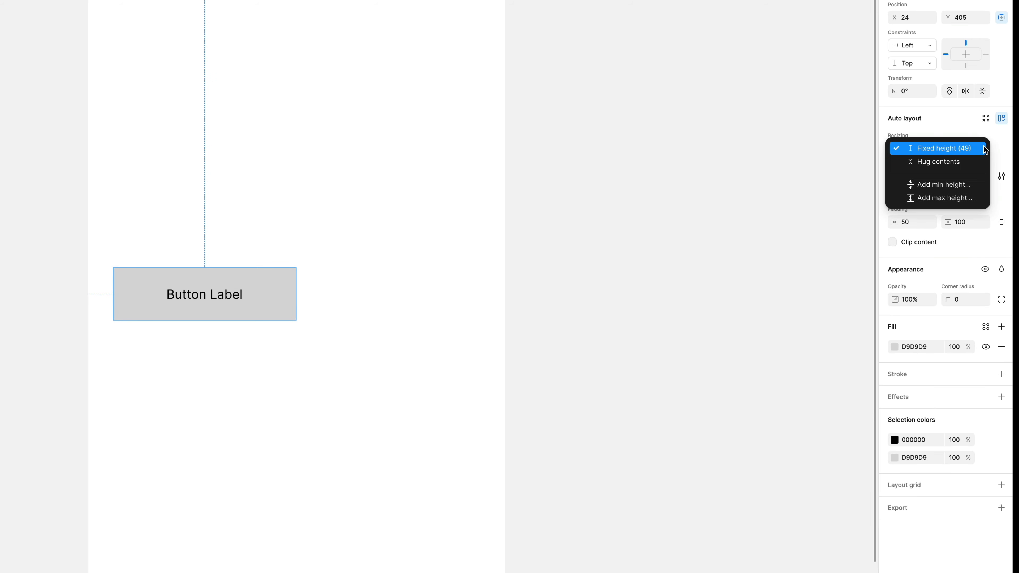
{"action": "left_click", "coordinate": [973, 160]}
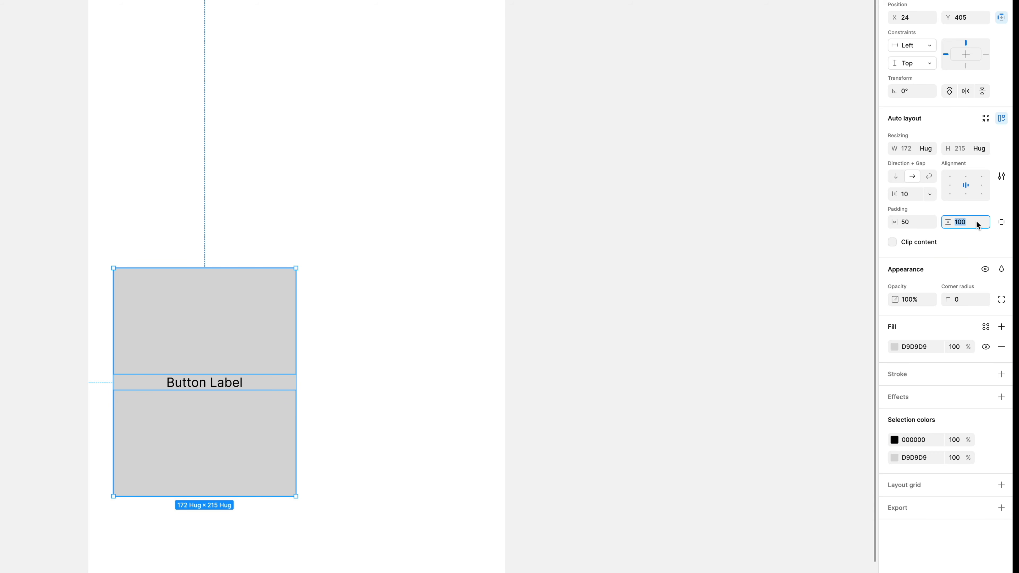
Set the button's horizontal padding to 24 and vertical padding to 12.
{"action": "left_click", "coordinate": [910, 223]}
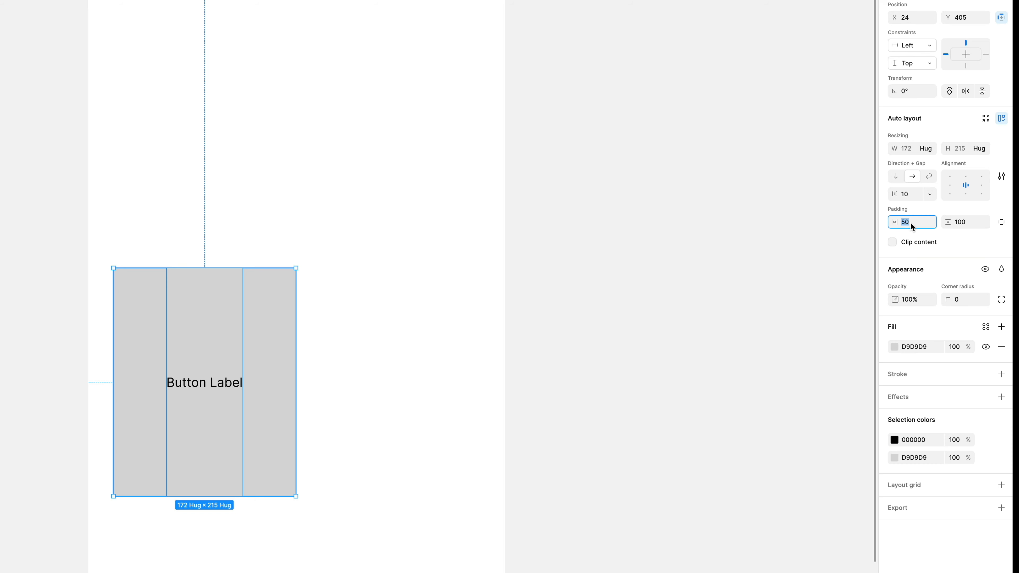
{"action": "type", "text": "24"}
{"action": "key", "text": "Tab"}
{"action": "type", "text": "12"}
{"action": "key", "text": "Return"}
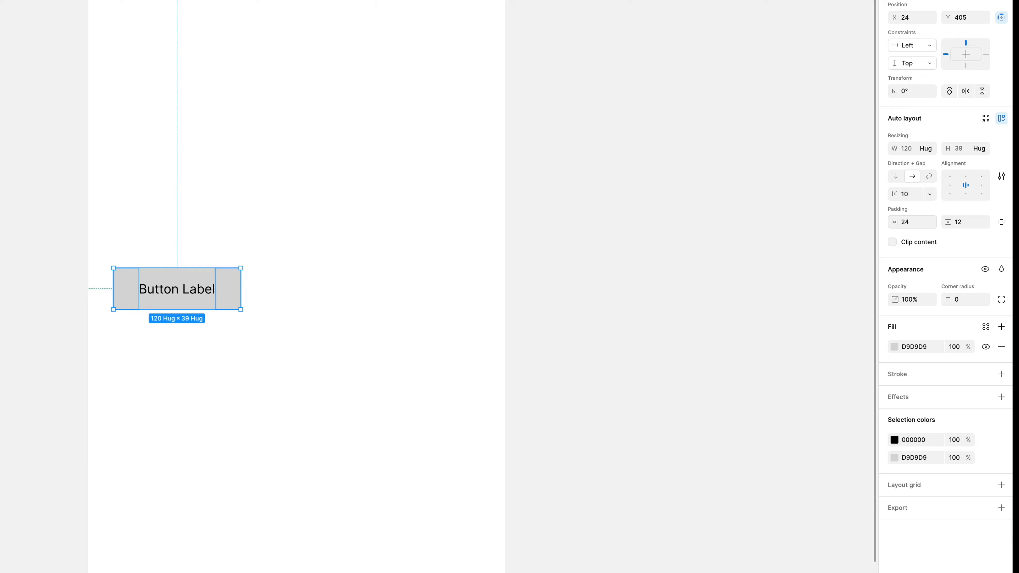
Make the Button Label text Bold and set its fill to white (FFFFFF).
{"action": "scroll", "coordinate": [135, 352], "scroll_direction": "up", "scroll_amount": 5}
{"action": "scroll", "coordinate": [135, 351], "scroll_direction": "right", "scroll_amount": 2}
{"action": "scroll", "coordinate": [134, 351], "scroll_direction": "up", "scroll_amount": 2}
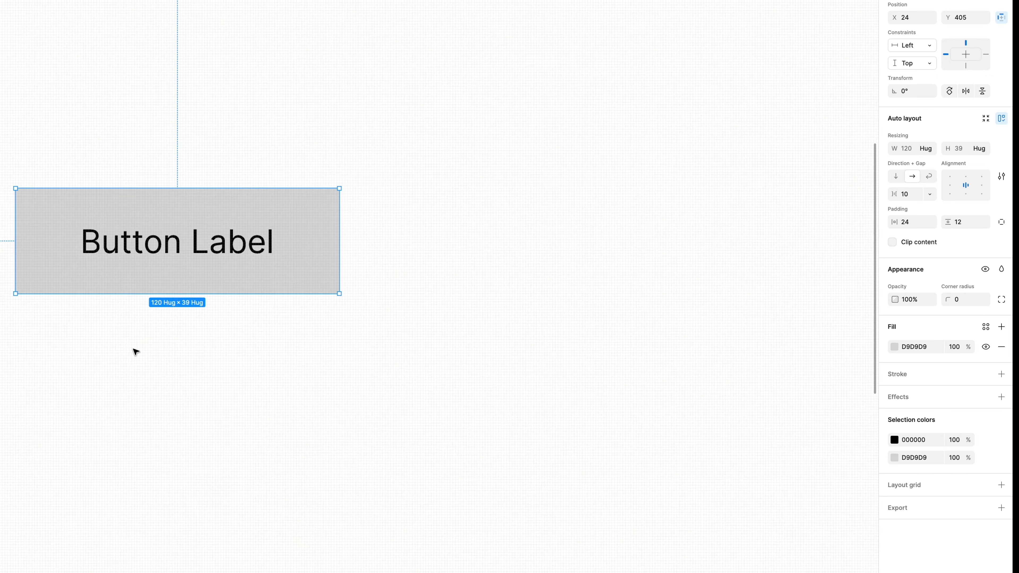
{"action": "scroll", "coordinate": [84, 195], "scroll_direction": "up", "scroll_amount": 5}
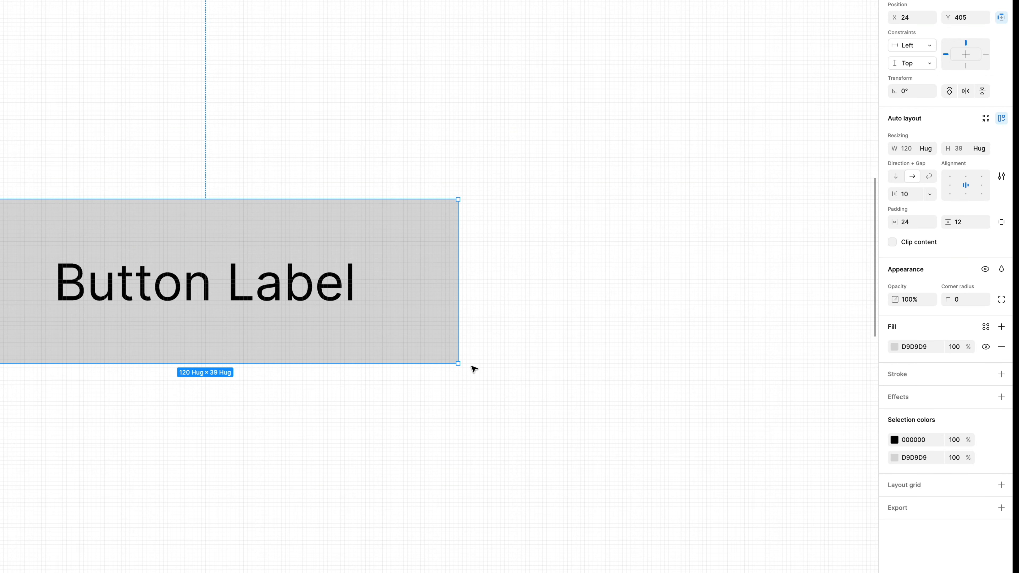
{"action": "scroll", "coordinate": [396, 228], "scroll_direction": "down", "scroll_amount": 3}
{"action": "scroll", "coordinate": [395, 228], "scroll_direction": "down", "scroll_amount": 1}
{"action": "scroll", "coordinate": [395, 228], "scroll_direction": "right", "scroll_amount": 2}
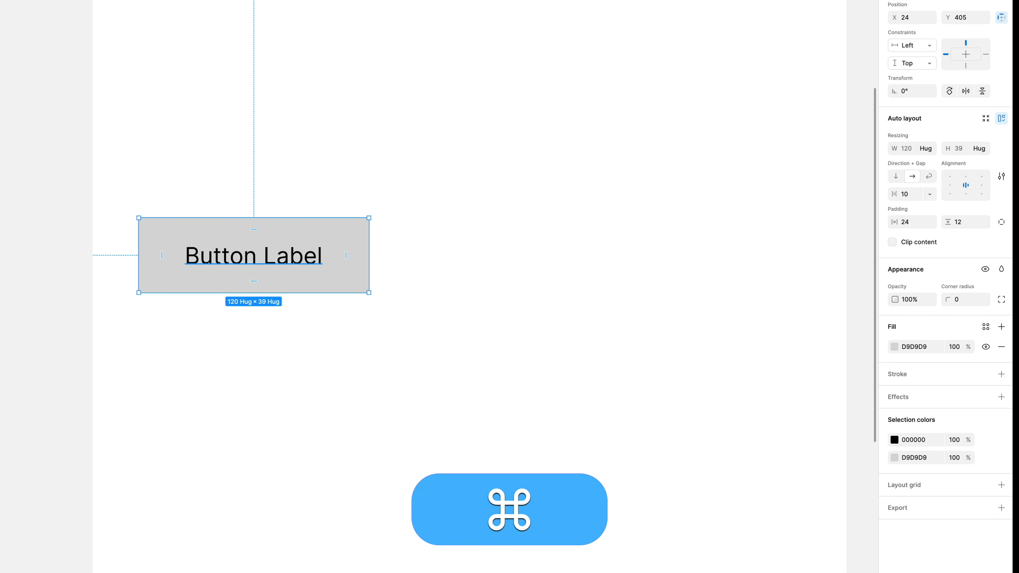
{"action": "left_click", "coordinate": [288, 266], "text": "super"}
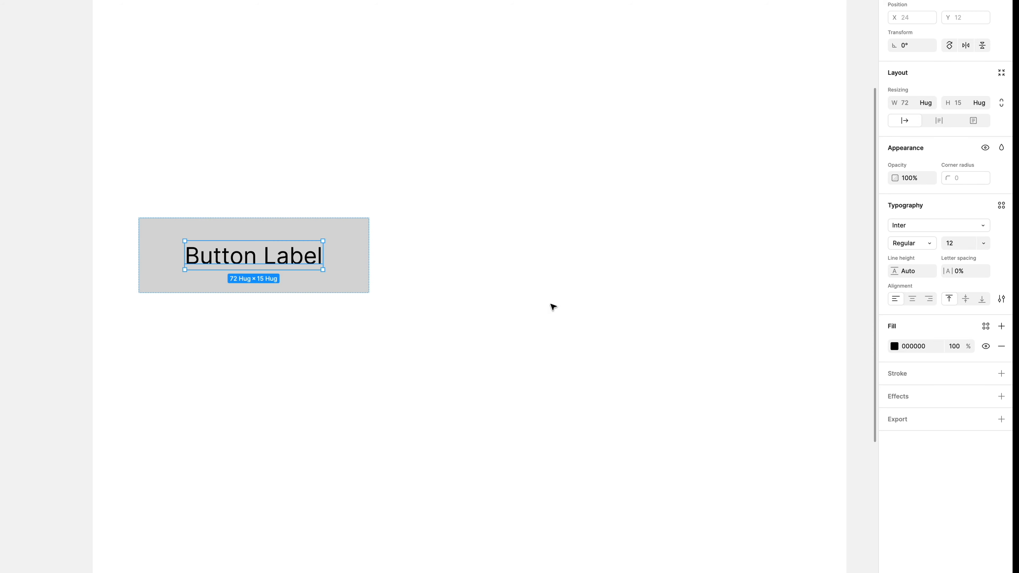
{"action": "left_click", "coordinate": [913, 243]}
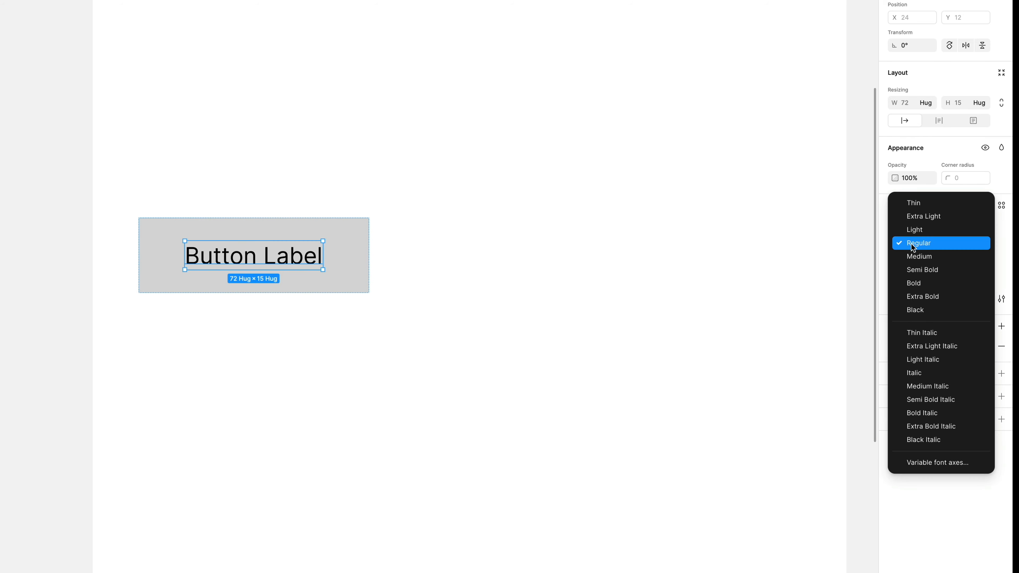
{"action": "left_click", "coordinate": [915, 282]}
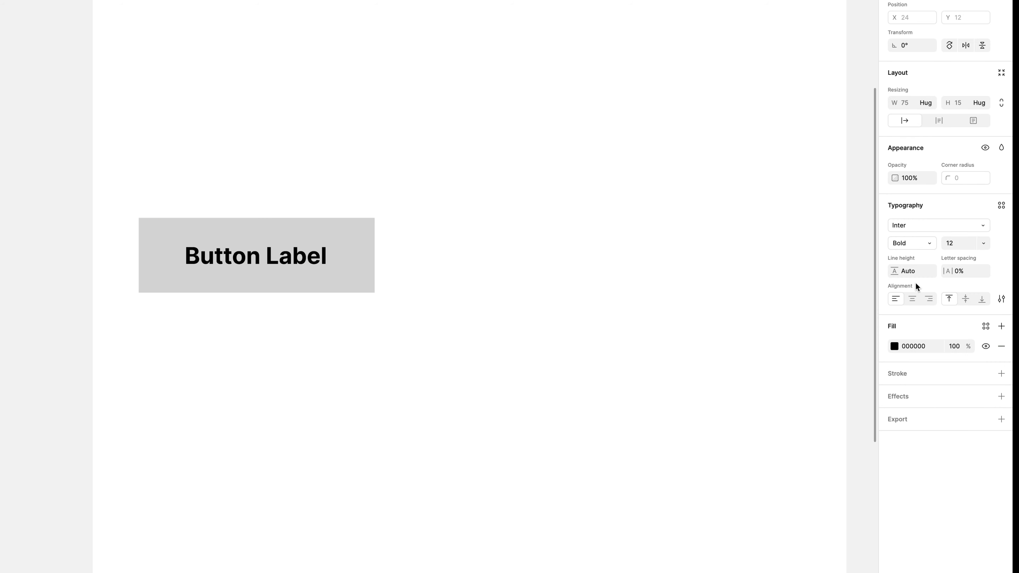
{"action": "left_click", "coordinate": [894, 346]}
{"action": "left_click_drag", "start_coordinate": [793, 405], "coordinate": [724, 360]}
Change the button's background fill to dark blue 2D5A81.
{"action": "left_click", "coordinate": [359, 247]}
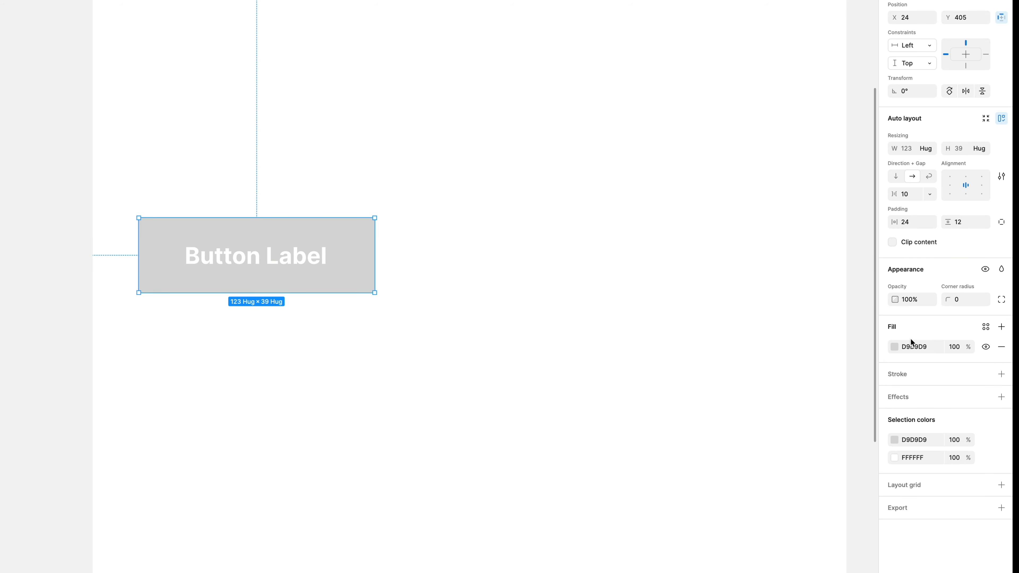
{"action": "left_click", "coordinate": [894, 345]}
{"action": "left_click_drag", "start_coordinate": [762, 401], "coordinate": [696, 466]}
{"action": "left_click_drag", "start_coordinate": [827, 515], "coordinate": [838, 516]}
{"action": "left_click_drag", "start_coordinate": [819, 437], "coordinate": [832, 437]}
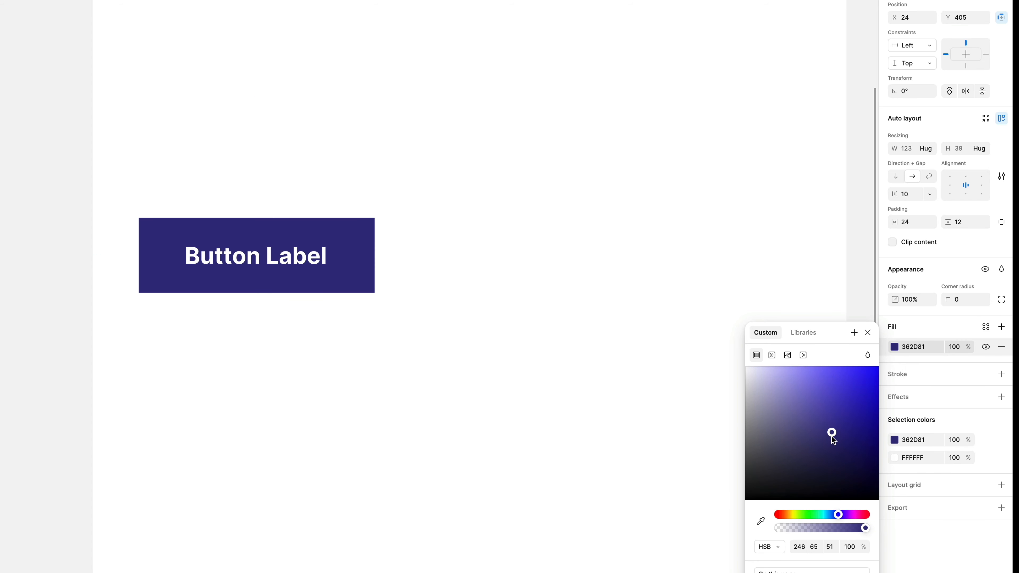
{"action": "left_click", "coordinate": [828, 516]}
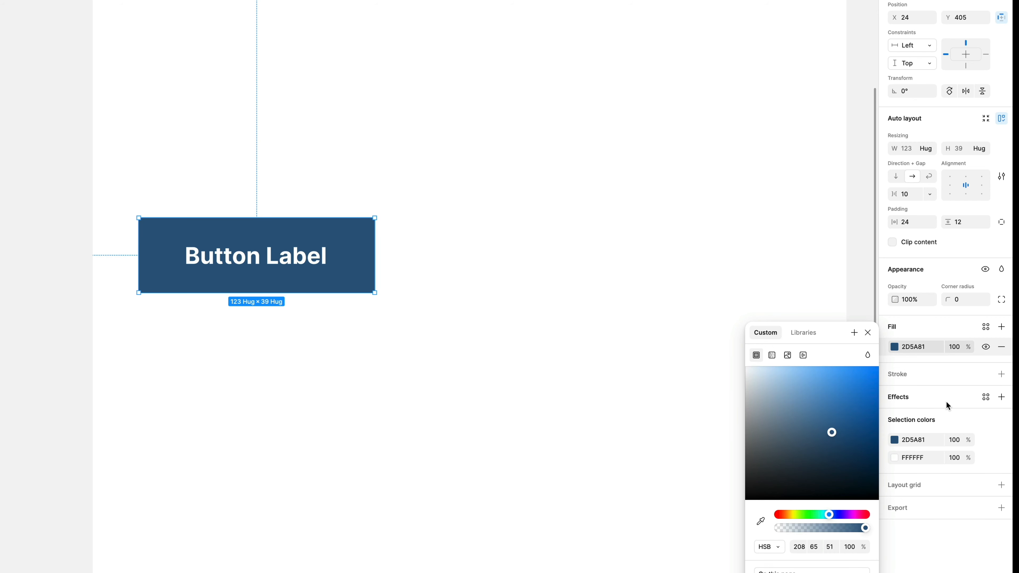
Round the button's corners with a radius of 12.
{"action": "left_click", "coordinate": [966, 299]}
{"action": "type", "text": "12"}
{"action": "key", "text": "Return"}
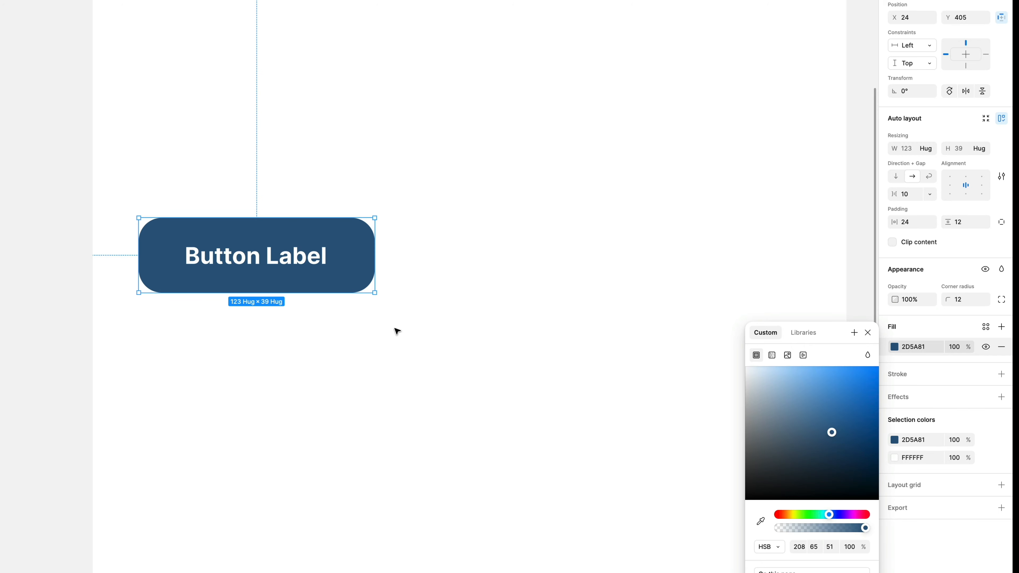
Add an inside stroke of weight 1 to the button and colour it white (FFFFFF).
{"action": "scroll", "coordinate": [397, 331], "scroll_direction": "up", "scroll_amount": 5}
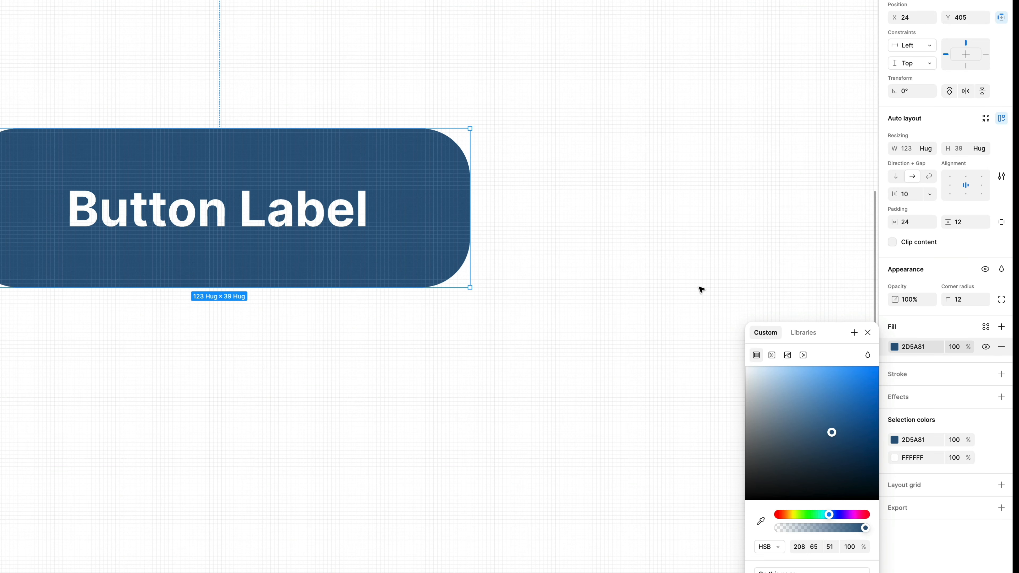
{"action": "left_click", "coordinate": [1002, 374]}
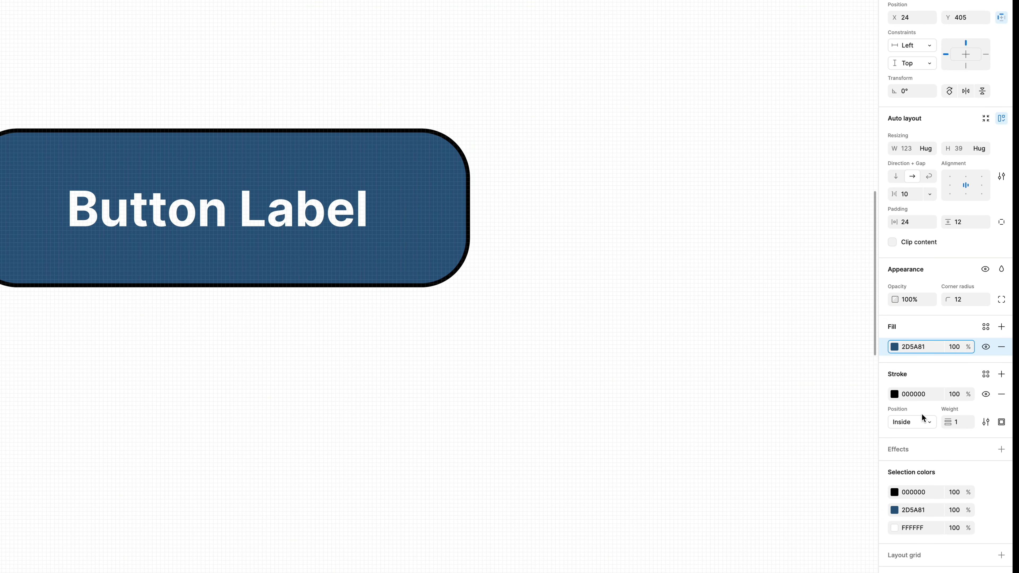
{"action": "left_click", "coordinate": [923, 422]}
{"action": "left_click", "coordinate": [924, 421]}
{"action": "left_click", "coordinate": [895, 394]}
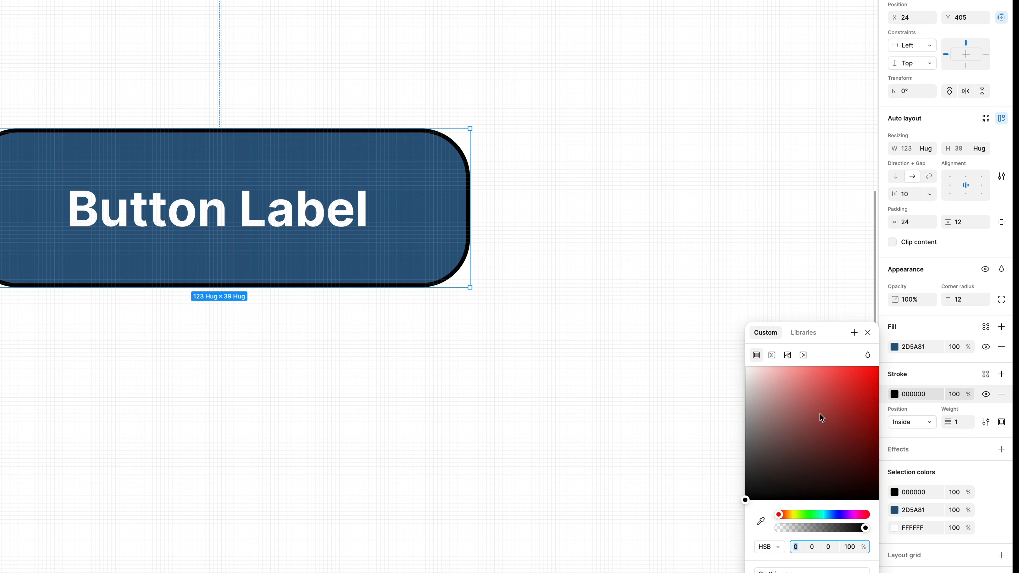
{"action": "left_click_drag", "start_coordinate": [820, 414], "coordinate": [723, 363]}
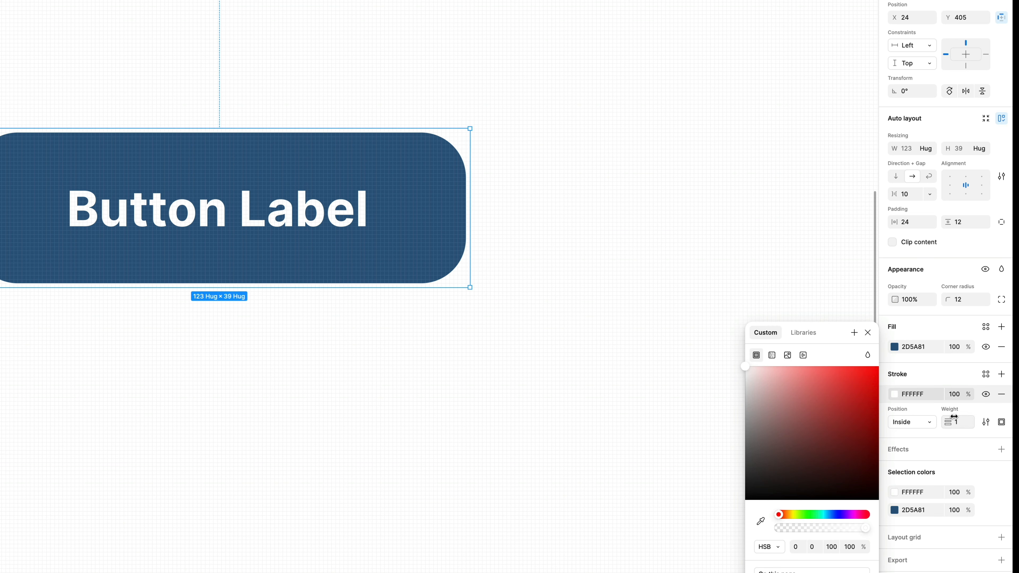
Lower the opacity of the button's white stroke to 30%.
{"action": "left_click", "coordinate": [954, 394]}
{"action": "key", "text": "shift+Down"}
{"action": "key", "text": "shift+Down"}
{"action": "key", "text": "shift+Down"}
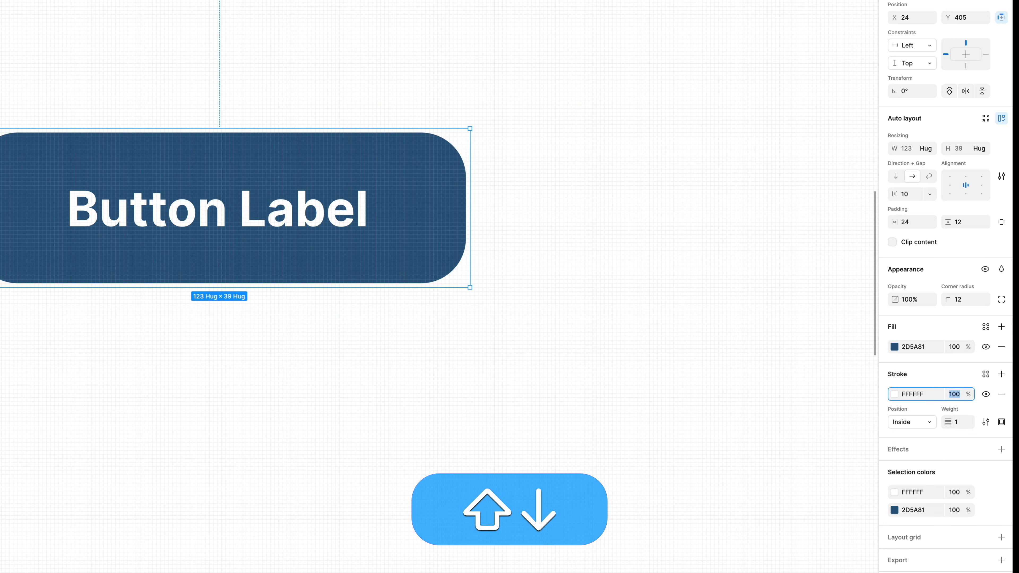
{"action": "key", "text": "shift+Down"}
{"action": "key", "text": "shift+Down"}
{"action": "key", "text": "shift+Down"}
{"action": "key", "text": "shift+Down"}
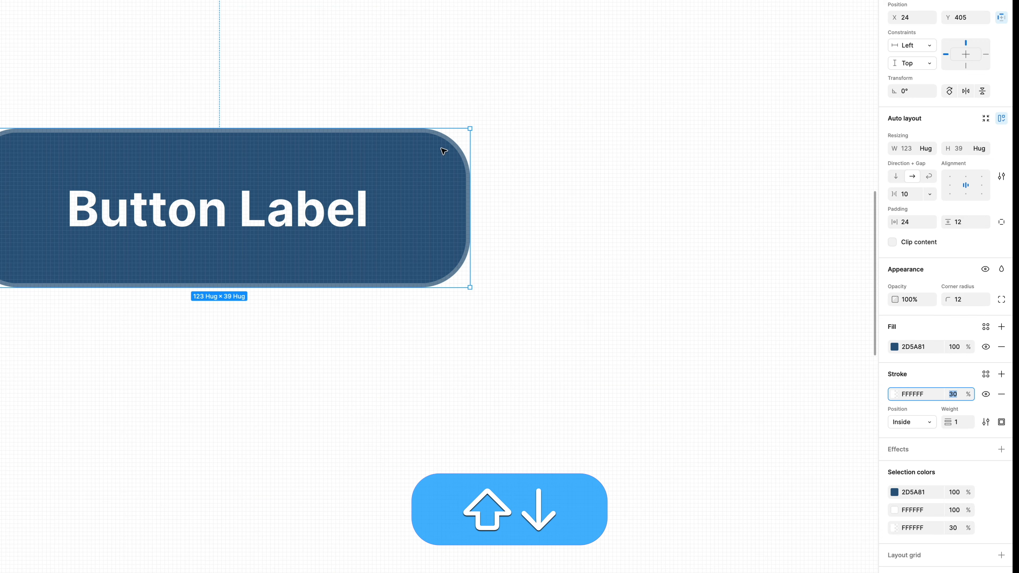
Adjust the opacity of the button's white stroke to 20%.
{"action": "scroll", "coordinate": [249, 148], "scroll_direction": "up", "scroll_amount": 5}
{"action": "scroll", "coordinate": [246, 145], "scroll_direction": "up", "scroll_amount": 3}
{"action": "key", "text": "shift+Down"}
{"action": "key", "text": "shift+Down"}
{"action": "key", "text": "shift+Up"}
{"action": "key", "text": "shift+Up"}
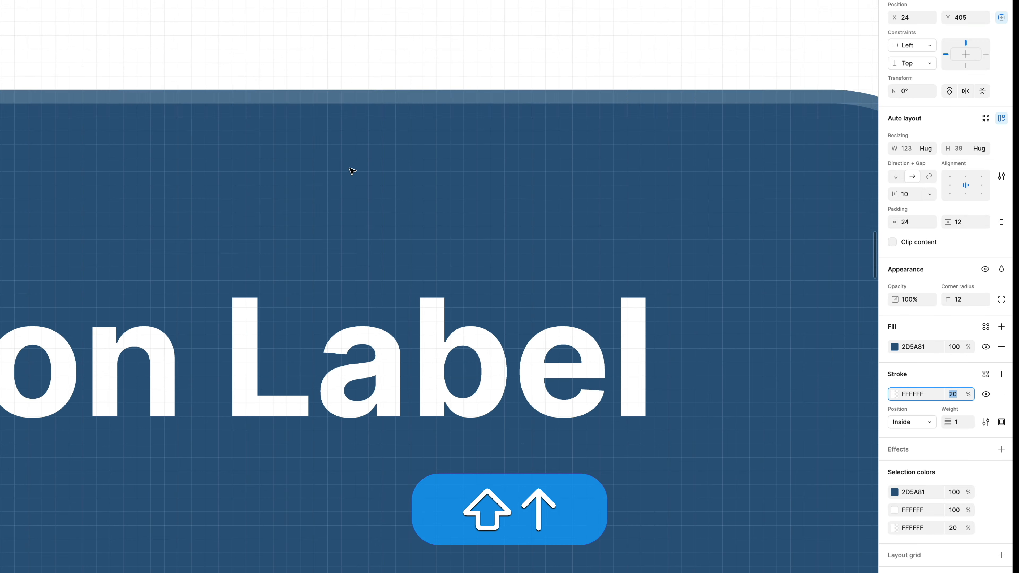
{"action": "scroll", "coordinate": [368, 183], "scroll_direction": "down", "scroll_amount": 3}
{"action": "key", "text": "shift+Down"}
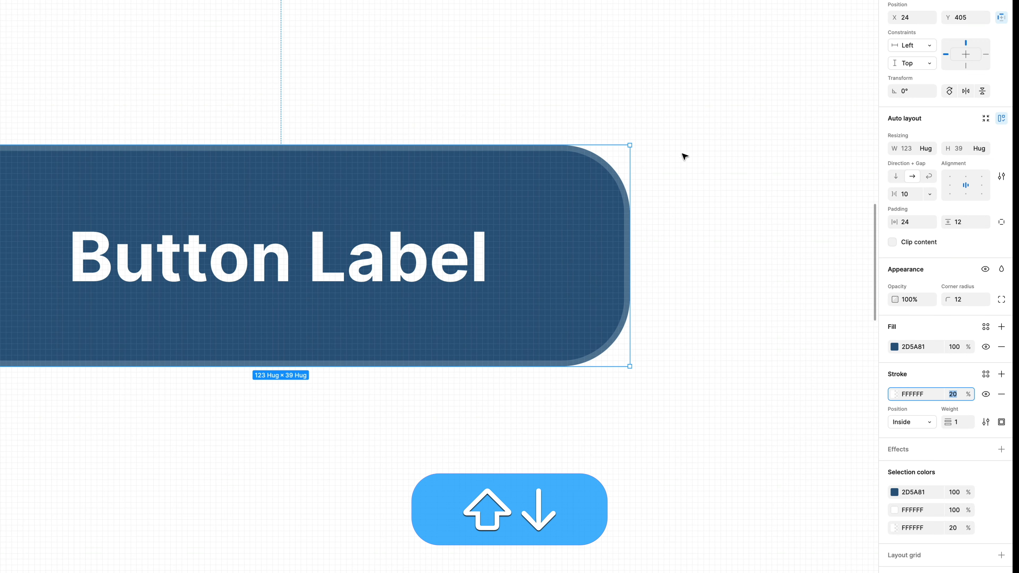
{"action": "scroll", "coordinate": [605, 216], "scroll_direction": "down", "scroll_amount": 2}
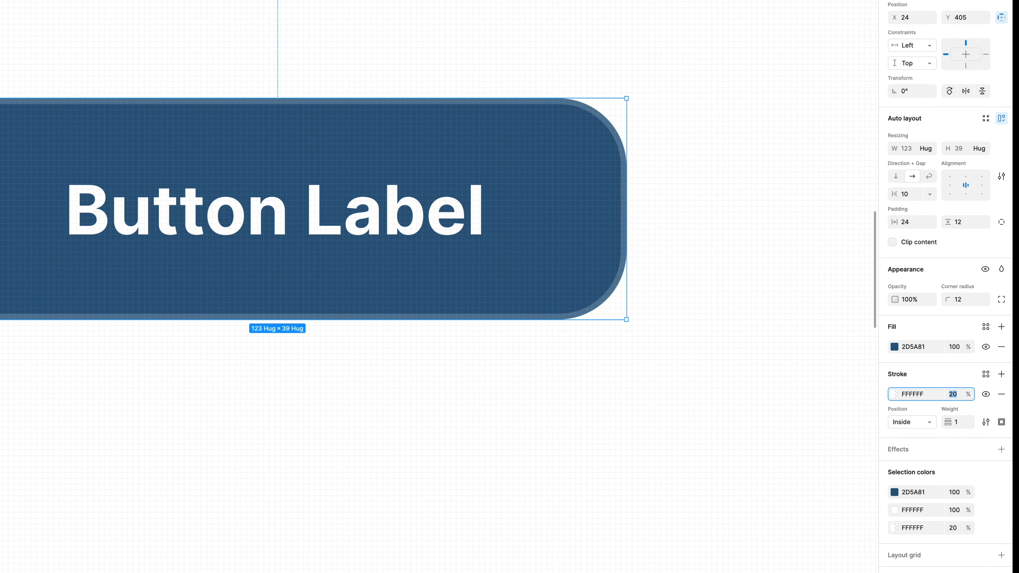
Add a drop shadow to the button with a Y offset of 2 and a blur of 14.
{"action": "left_click", "coordinate": [1001, 448]}
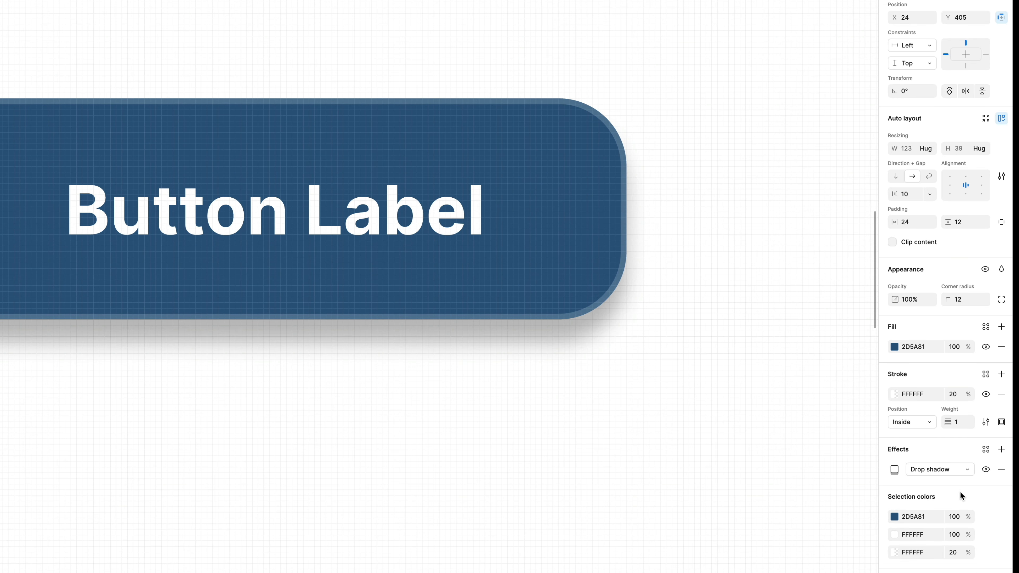
{"action": "left_click", "coordinate": [894, 469]}
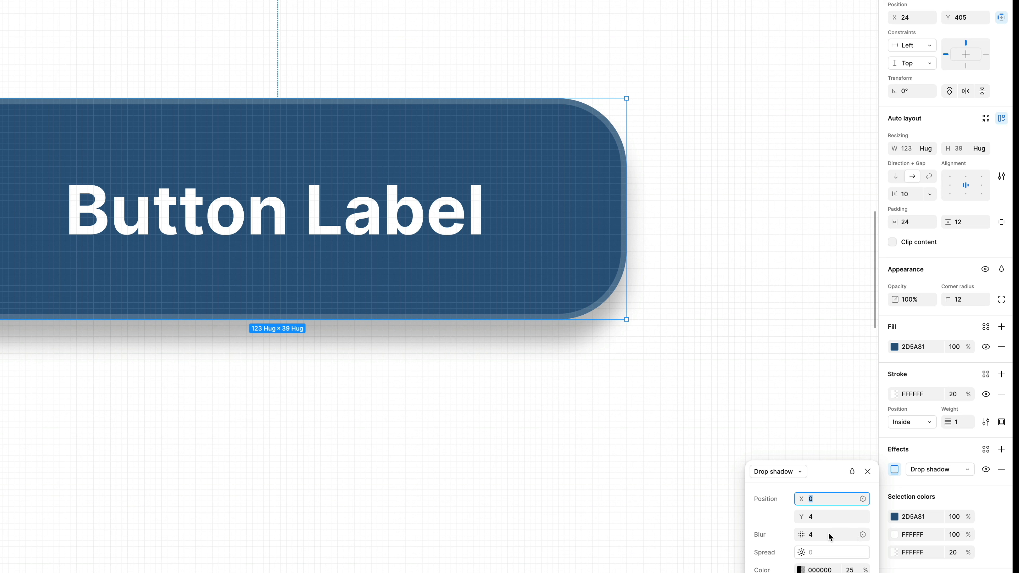
{"action": "left_click", "coordinate": [831, 515]}
{"action": "key", "text": "Down"}
{"action": "key", "text": "Down"}
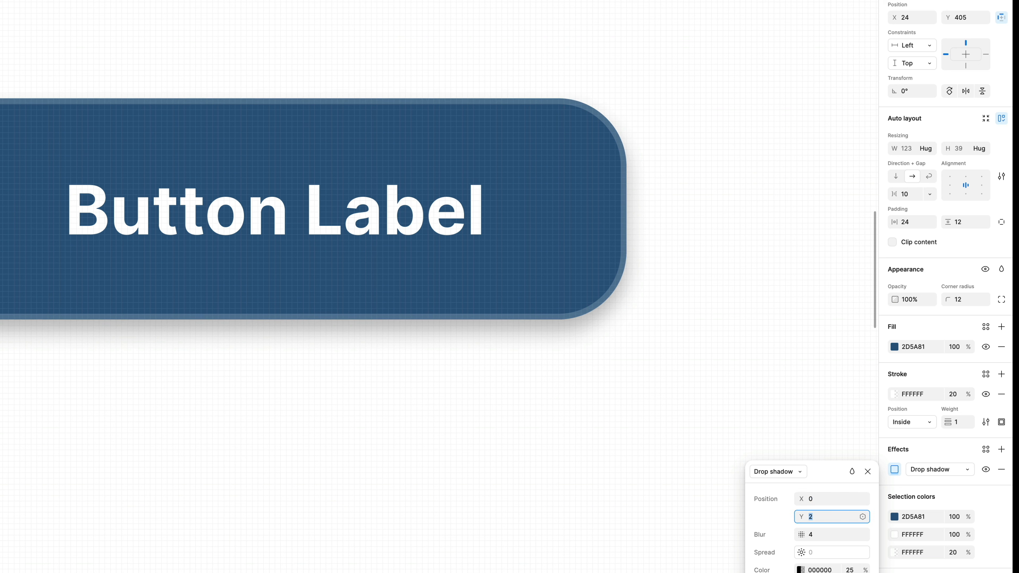
{"action": "left_click", "coordinate": [822, 535]}
{"action": "key", "text": "shift+Up"}
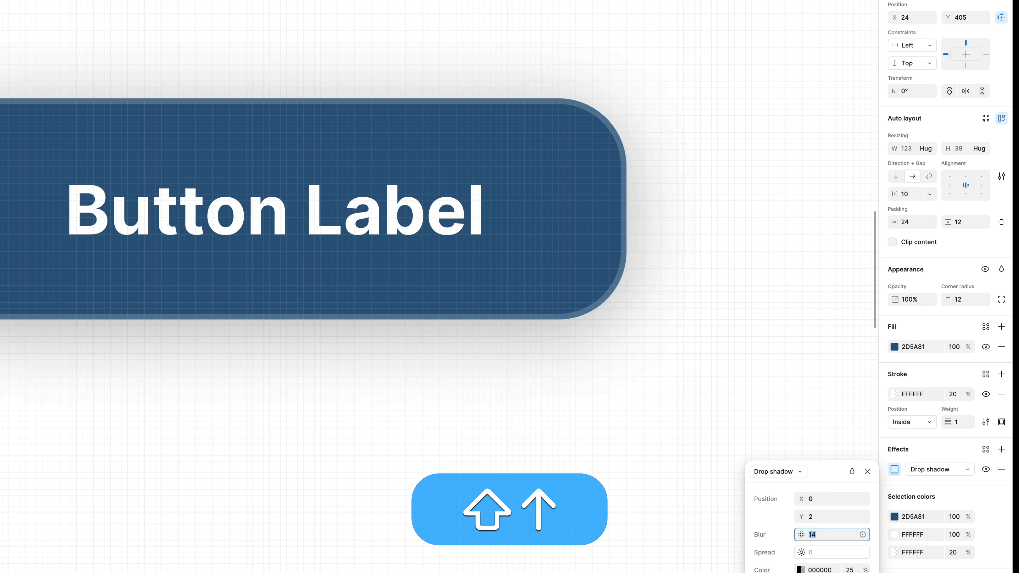
Refine the drop shadow to a Y offset of 7, a blur of 12 and 15% opacity.
{"action": "left_click", "coordinate": [824, 519]}
{"action": "key", "text": "shift+Up"}
{"action": "key", "text": "Down"}
{"action": "key", "text": "Down"}
{"action": "key", "text": "Down"}
{"action": "key", "text": "Down"}
{"action": "key", "text": "Down"}
{"action": "left_click", "coordinate": [850, 570]}
{"action": "key", "text": "shift+Down"}
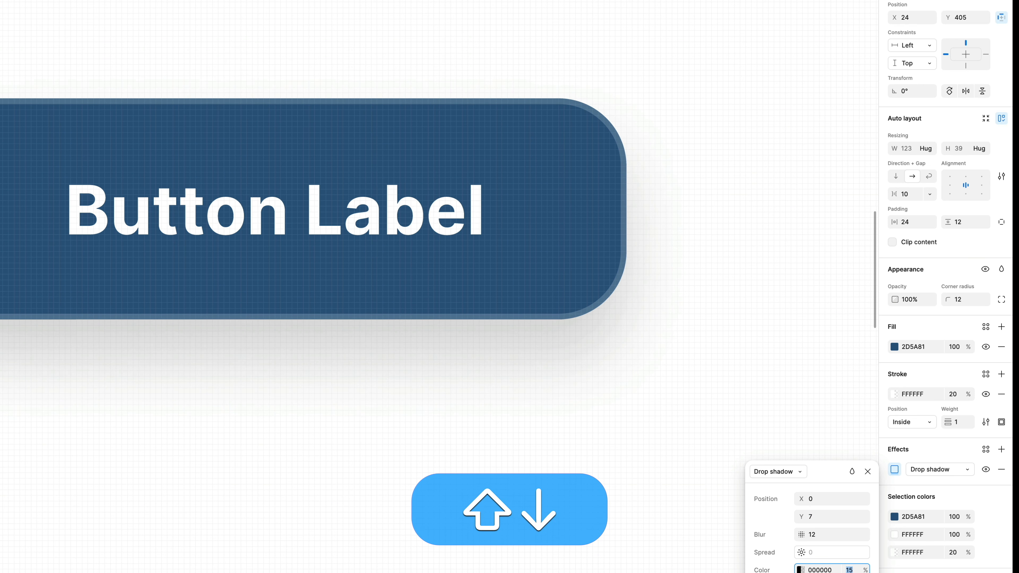
Add a second drop shadow to the button with Y offset 1, blur 1 and 15% opacity, and deselect the button.
{"action": "left_click", "coordinate": [1002, 449]}
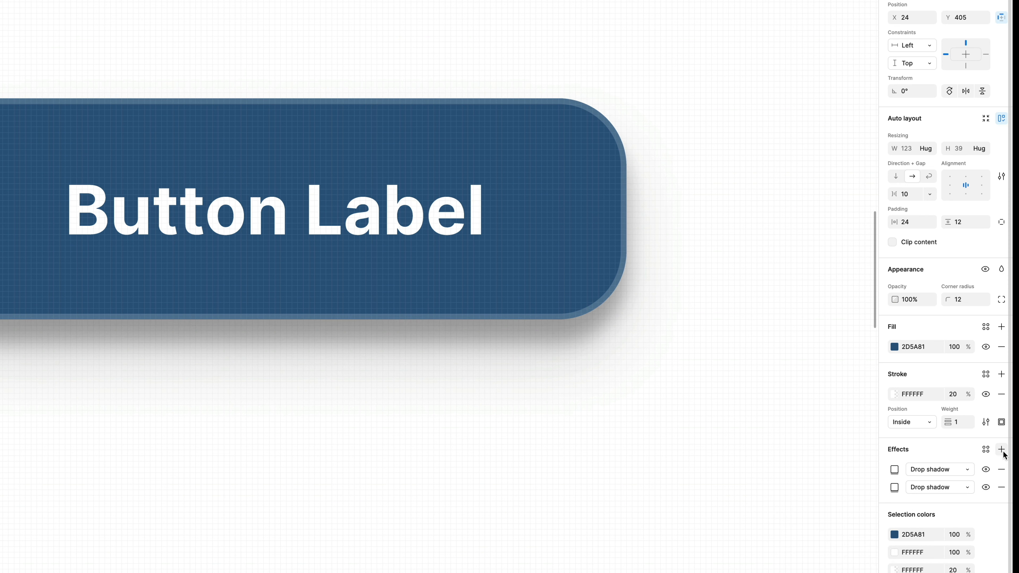
{"action": "left_click", "coordinate": [894, 470]}
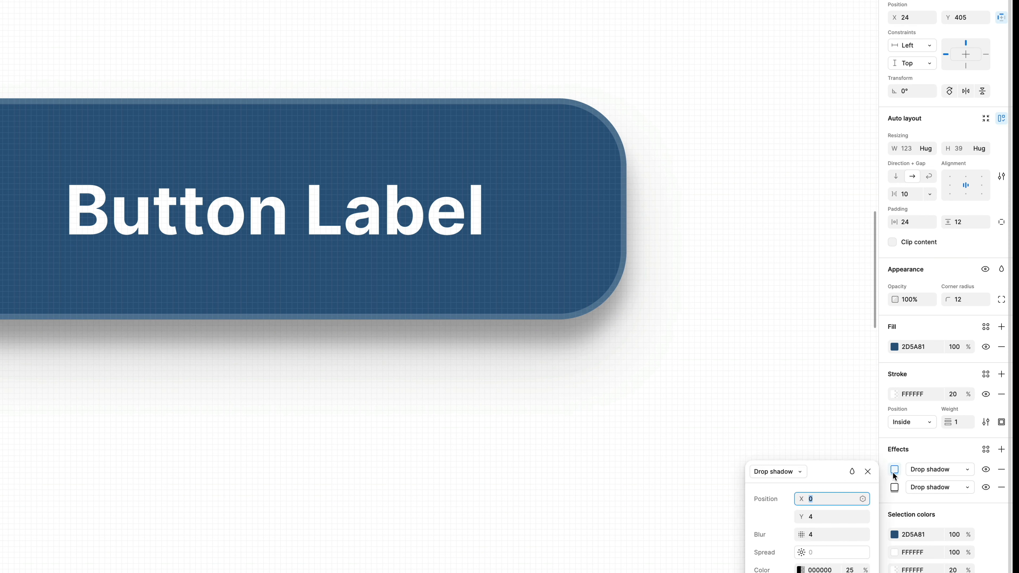
{"action": "left_click", "coordinate": [812, 516]}
{"action": "left_click", "coordinate": [821, 534]}
{"action": "key", "text": "Down"}
{"action": "key", "text": "Down"}
{"action": "key", "text": "Down"}
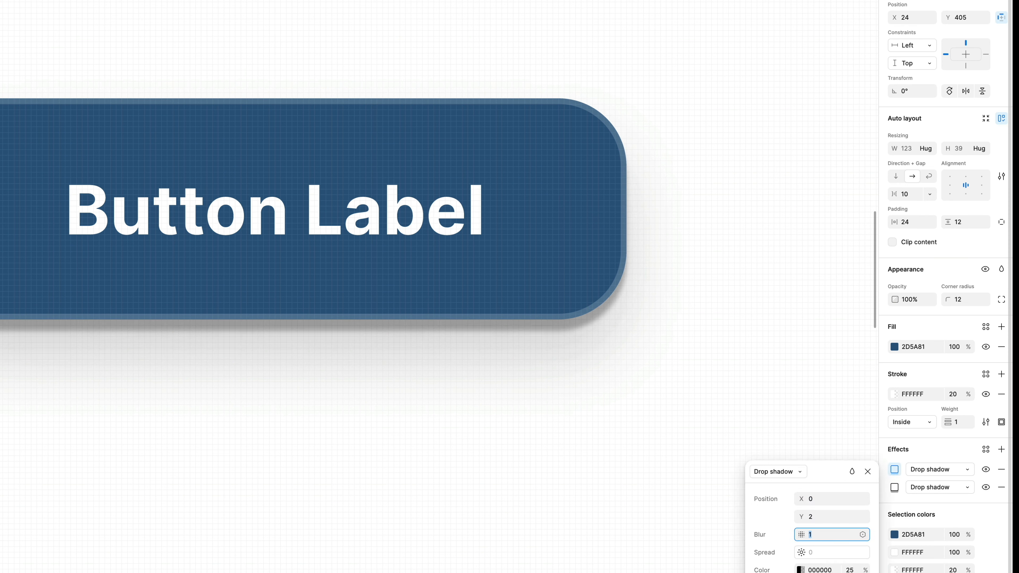
{"action": "left_click", "coordinate": [822, 514]}
{"action": "key", "text": "Down"}
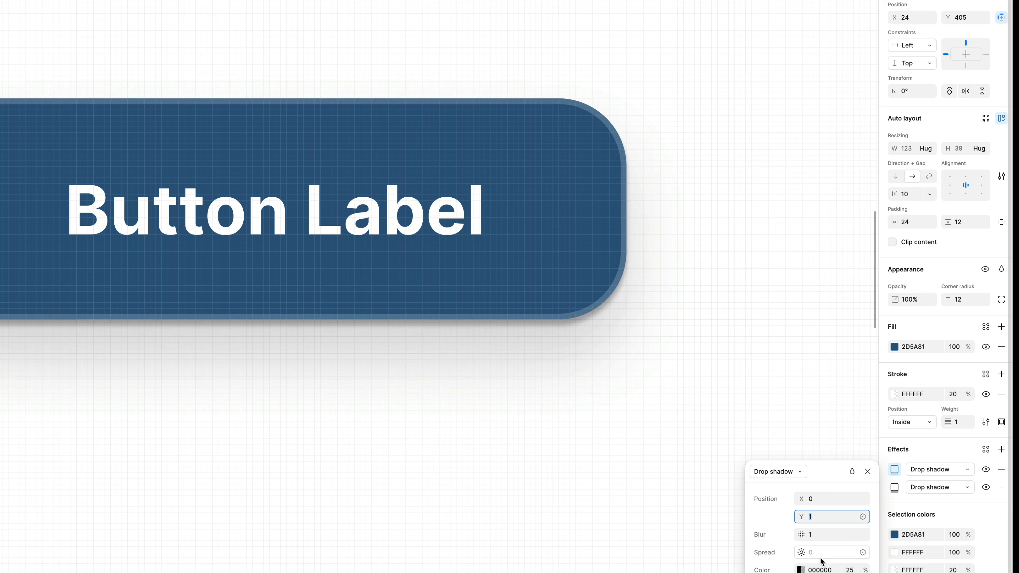
{"action": "left_click", "coordinate": [850, 570]}
{"action": "key", "text": "shift+Down"}
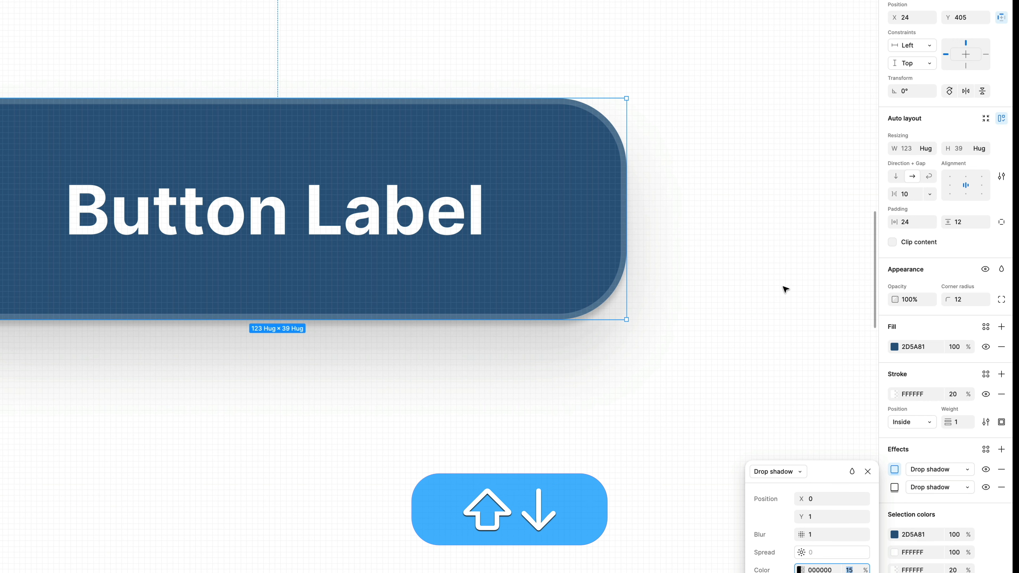
{"action": "left_click", "coordinate": [785, 289]}
Set the width resizing of the button's text label to Fill container.
{"action": "scroll", "coordinate": [785, 289], "scroll_direction": "down", "scroll_amount": 5}
{"action": "scroll", "coordinate": [785, 289], "scroll_direction": "down", "scroll_amount": 3}
{"action": "scroll", "coordinate": [784, 289], "scroll_direction": "right", "scroll_amount": 5}
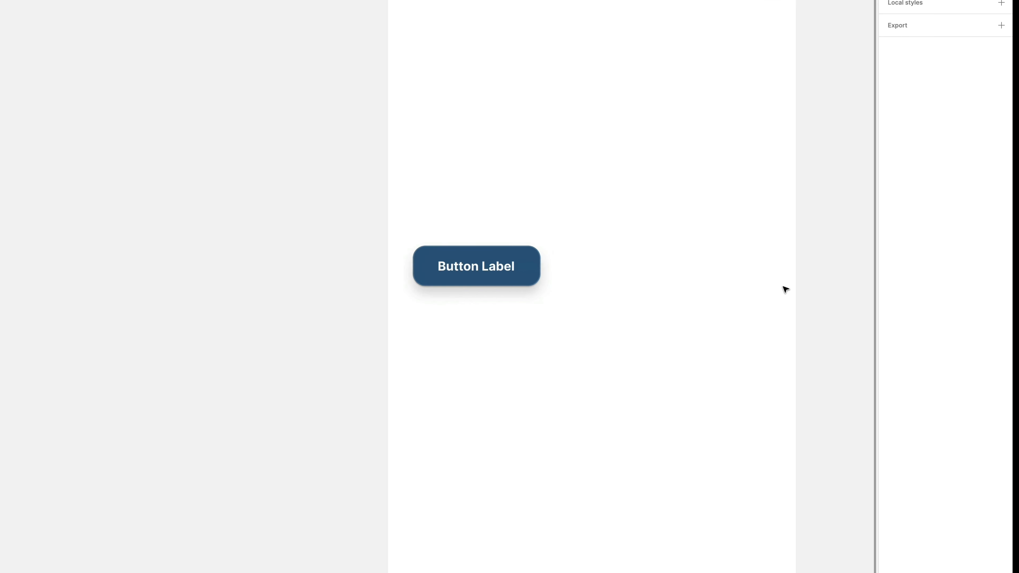
{"action": "scroll", "coordinate": [785, 289], "scroll_direction": "up", "scroll_amount": 3}
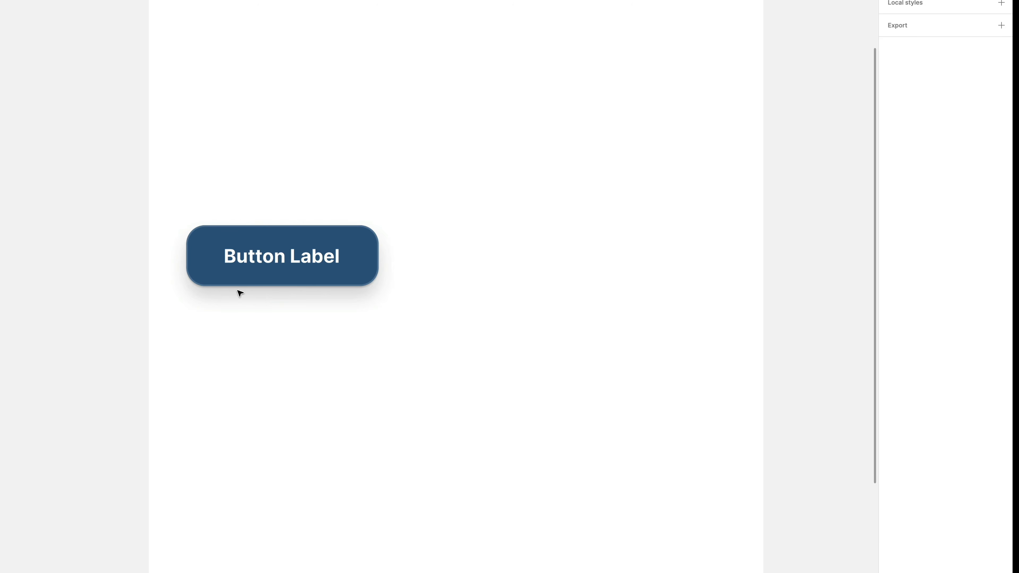
{"action": "scroll", "coordinate": [239, 291], "scroll_direction": "up", "scroll_amount": 3}
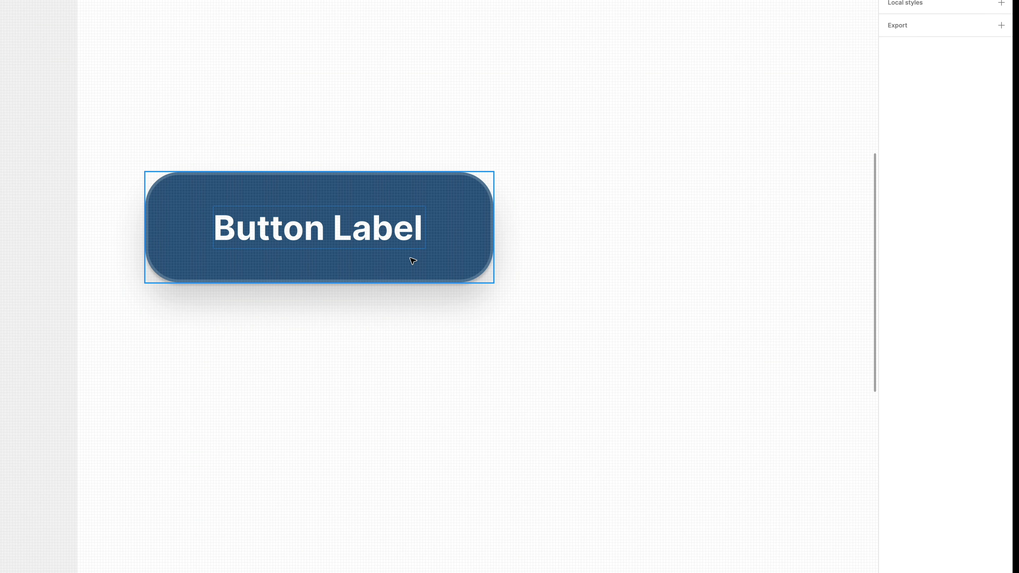
{"action": "left_click", "coordinate": [369, 227]}
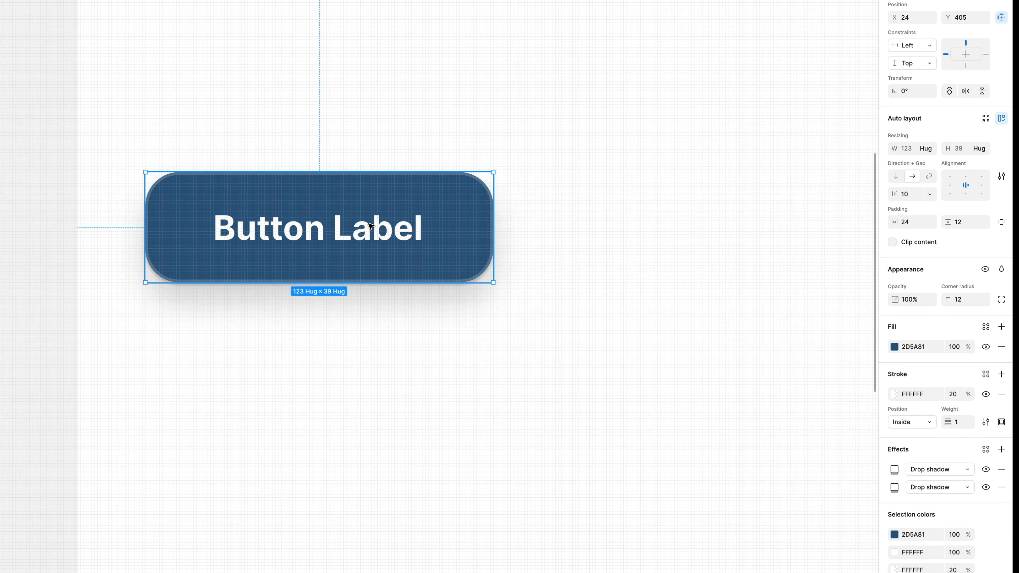
{"action": "scroll", "coordinate": [368, 227], "scroll_direction": "down", "scroll_amount": 3}
{"action": "left_click", "coordinate": [368, 227]}
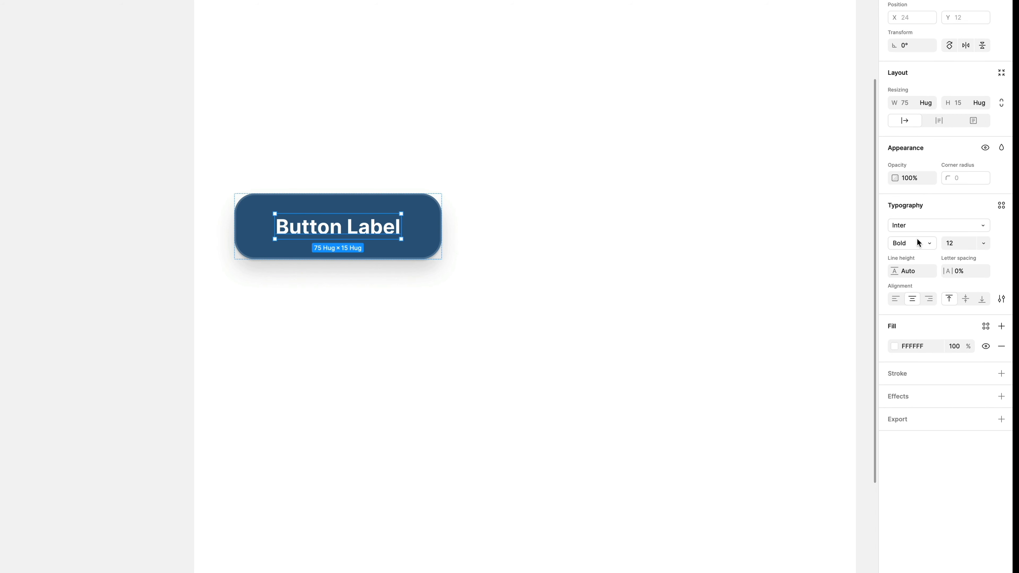
{"action": "left_click", "coordinate": [930, 104]}
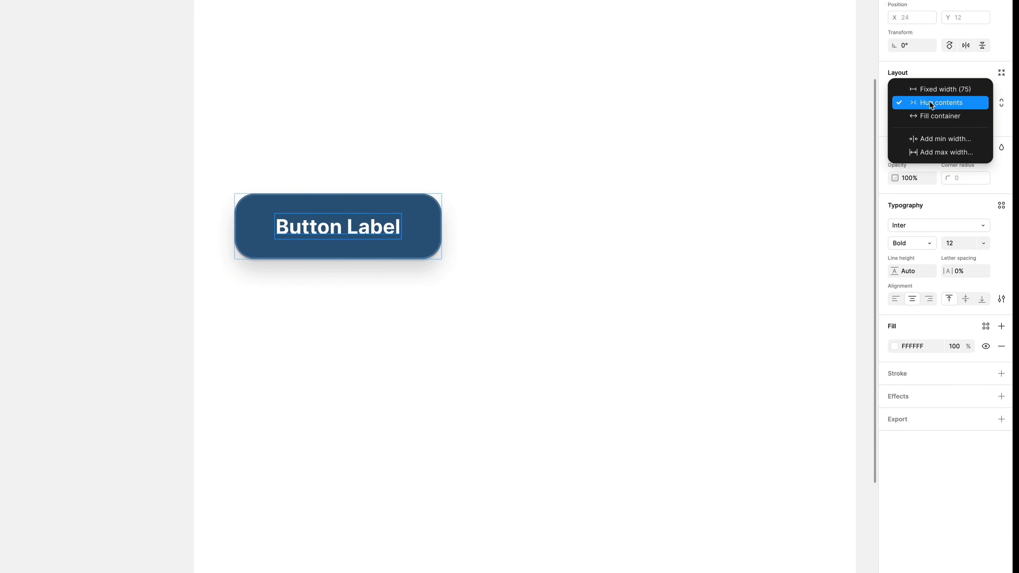
{"action": "left_click", "coordinate": [931, 116]}
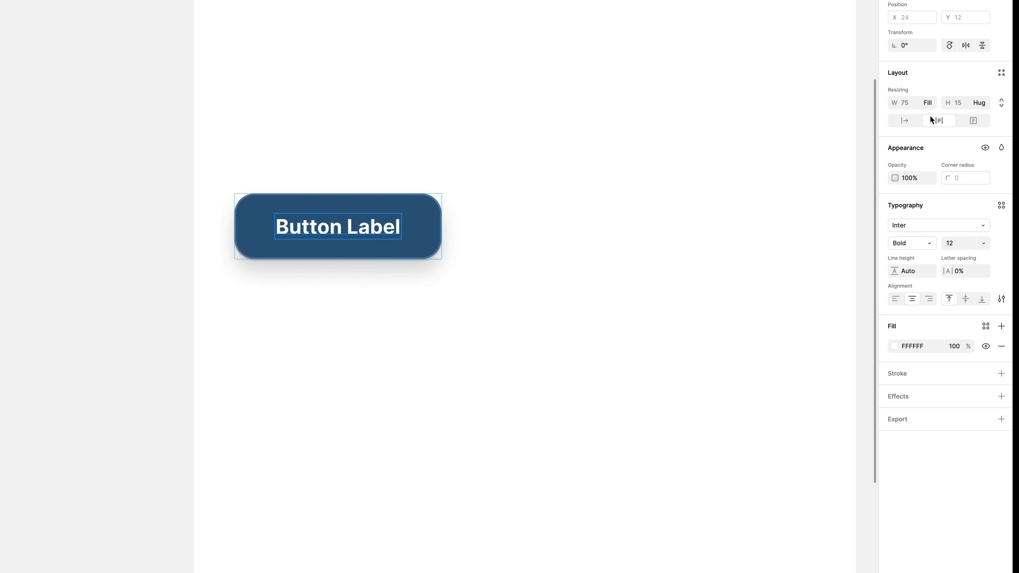
Stretch the button horizontally until its label is about 205 wide, and open the label text for editing.
{"action": "left_click", "coordinate": [525, 268]}
{"action": "left_click", "coordinate": [425, 241]}
{"action": "left_click_drag", "start_coordinate": [443, 225], "coordinate": [660, 226]}
{"action": "left_click", "coordinate": [491, 227], "text": "super"}
{"action": "double_click", "coordinate": [491, 228]}
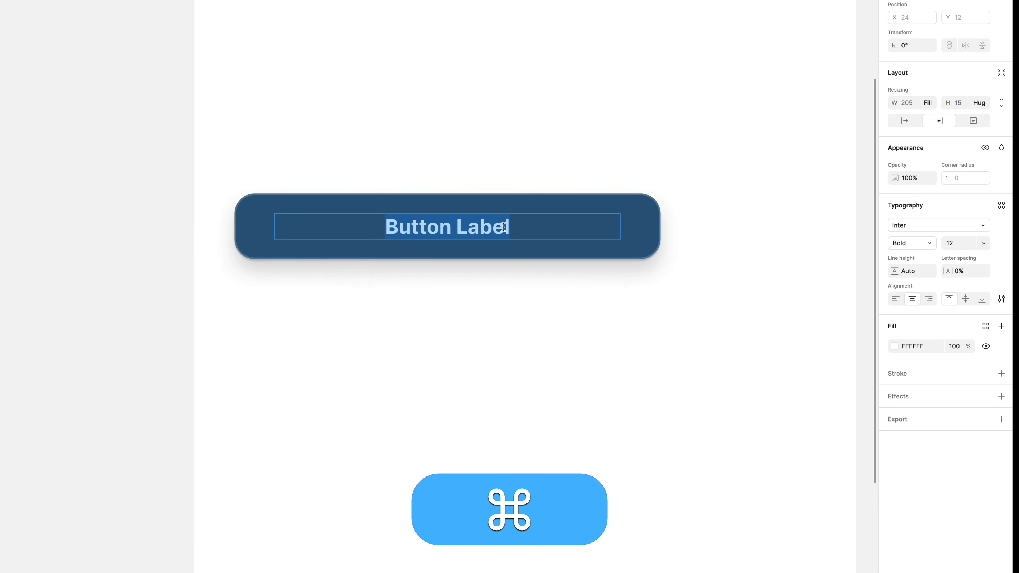
Leave the label text and undo the widening of the button.
{"action": "key", "text": "Escape"}
{"action": "key", "text": "super+z"}
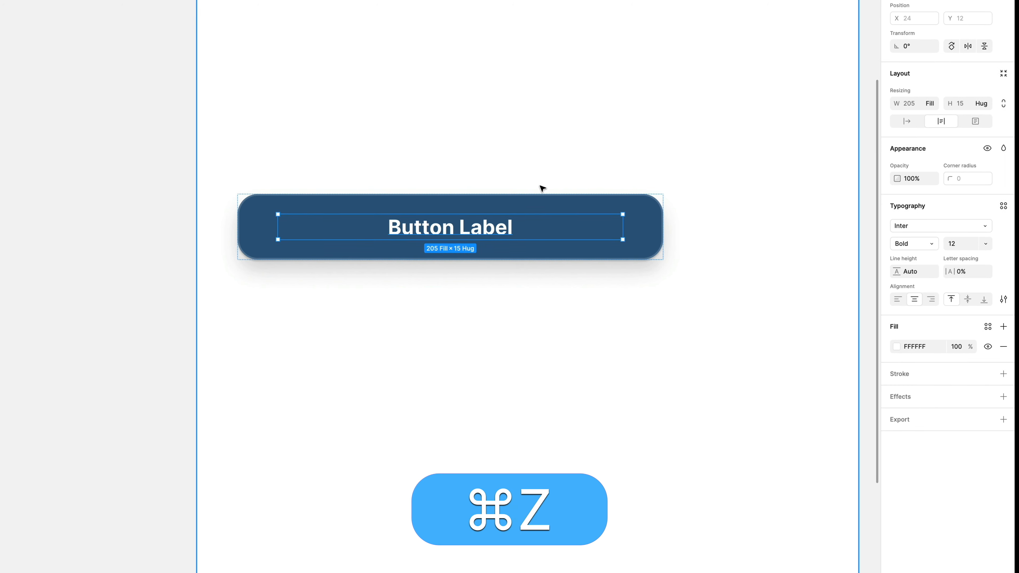
{"action": "key", "text": "super+z"}
{"action": "key", "text": "super+z"}
{"action": "key", "text": "super+z"}
{"action": "key", "text": "super+z"}
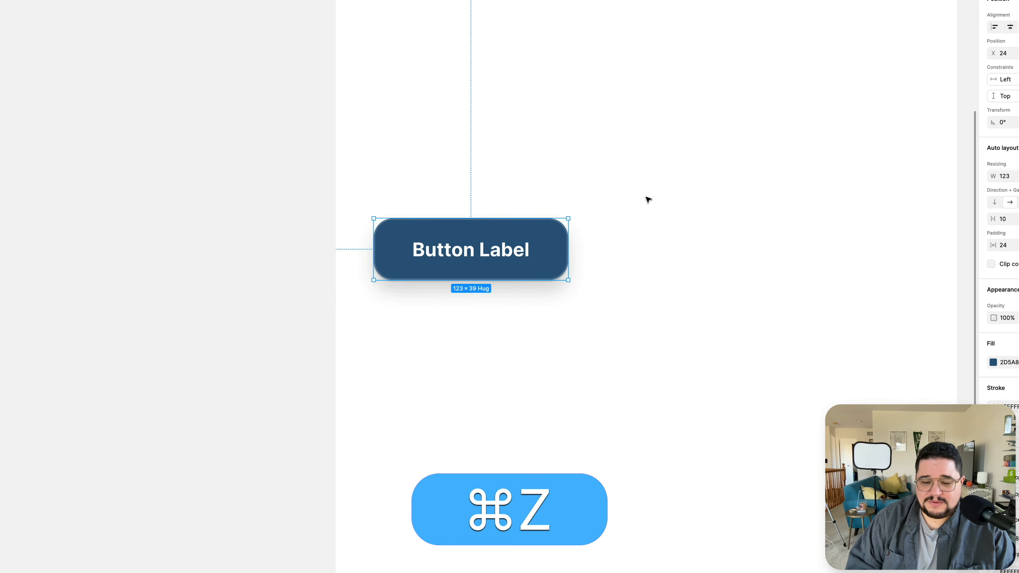
Turn the button into a component and move it out of the iPhone frame onto the empty canvas beside it.
{"action": "scroll", "coordinate": [700, 210], "scroll_direction": "down", "scroll_amount": 3}
{"action": "scroll", "coordinate": [606, 243], "scroll_direction": "up", "scroll_amount": 8}
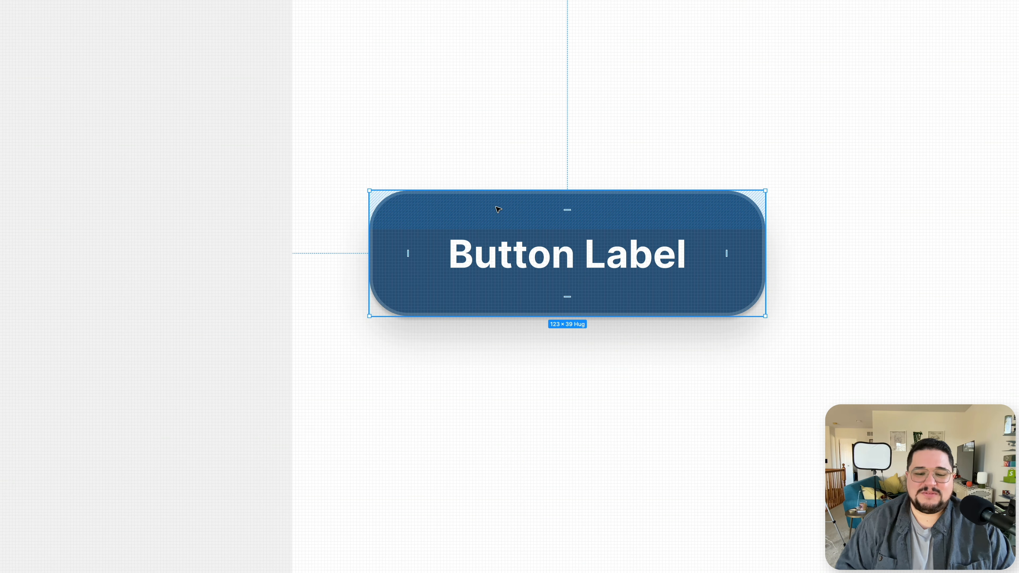
{"action": "key", "text": "shift+1"}
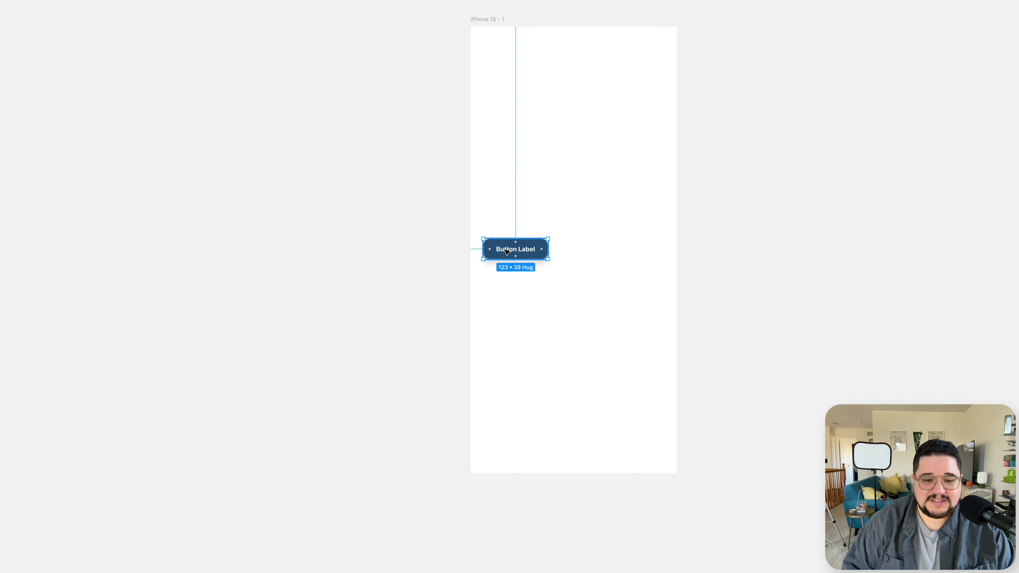
{"action": "scroll", "coordinate": [506, 251], "scroll_direction": "up", "scroll_amount": 8}
{"action": "right_click", "coordinate": [506, 251]}
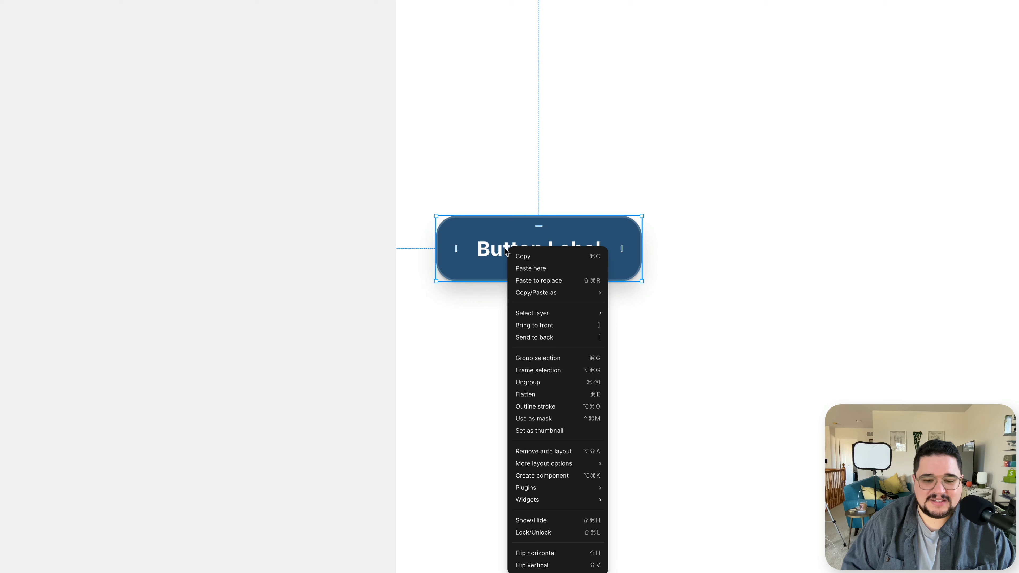
{"action": "left_click", "coordinate": [559, 477]}
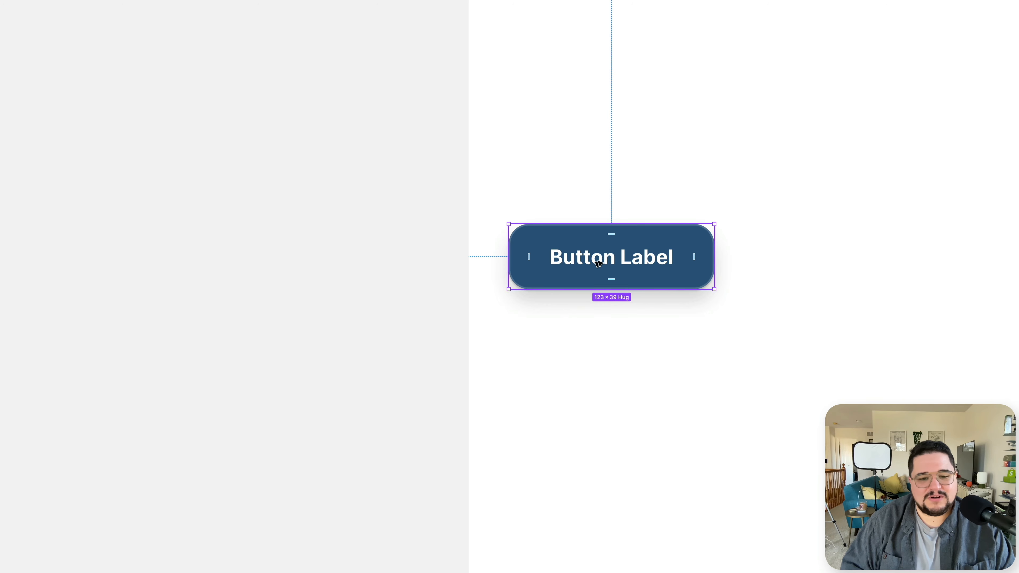
{"action": "left_click_drag", "start_coordinate": [609, 259], "coordinate": [246, 153]}
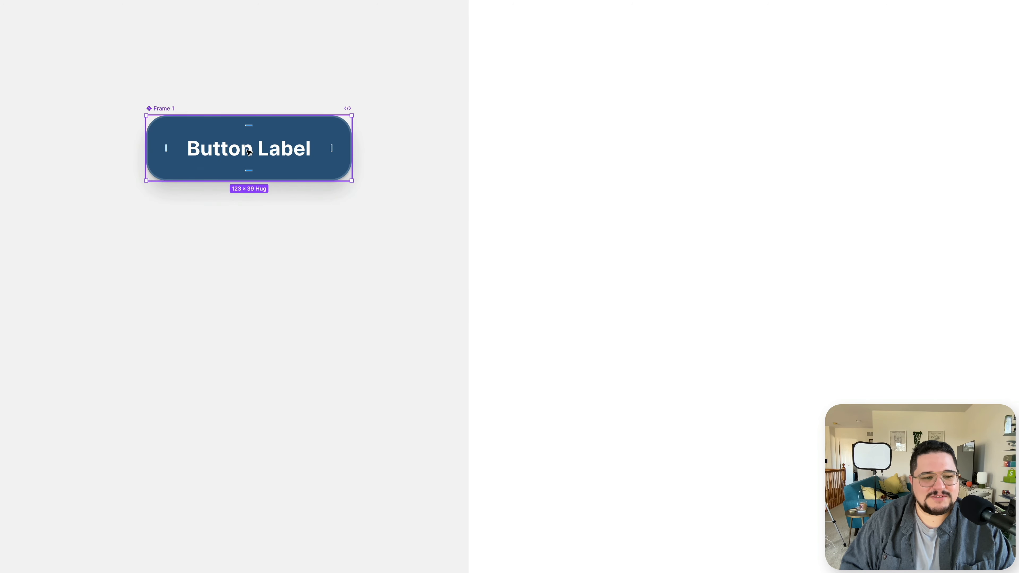
Rename the new component as Button.
{"action": "scroll", "coordinate": [282, 180], "scroll_direction": "up", "scroll_amount": 5}
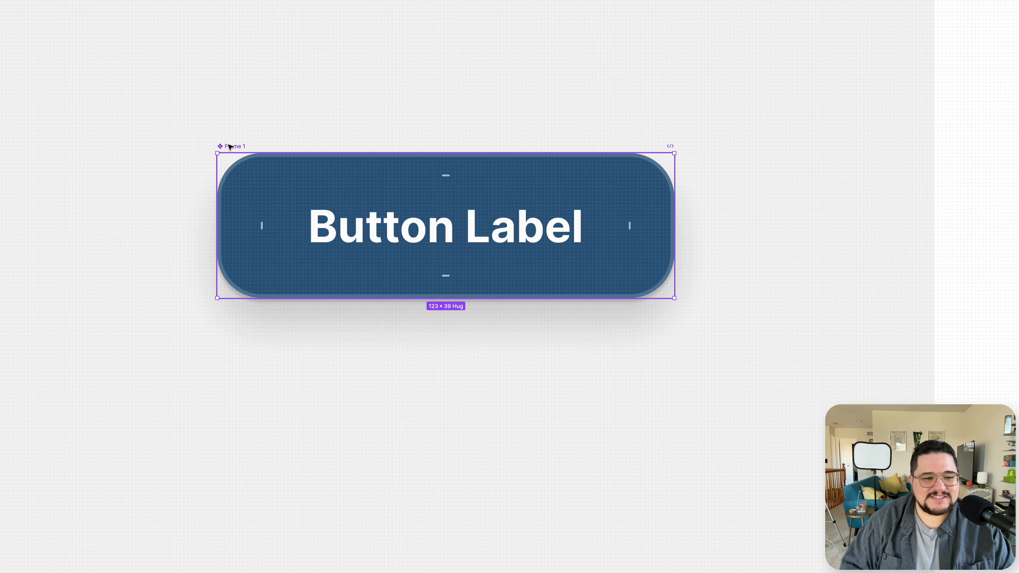
{"action": "double_click", "coordinate": [237, 147]}
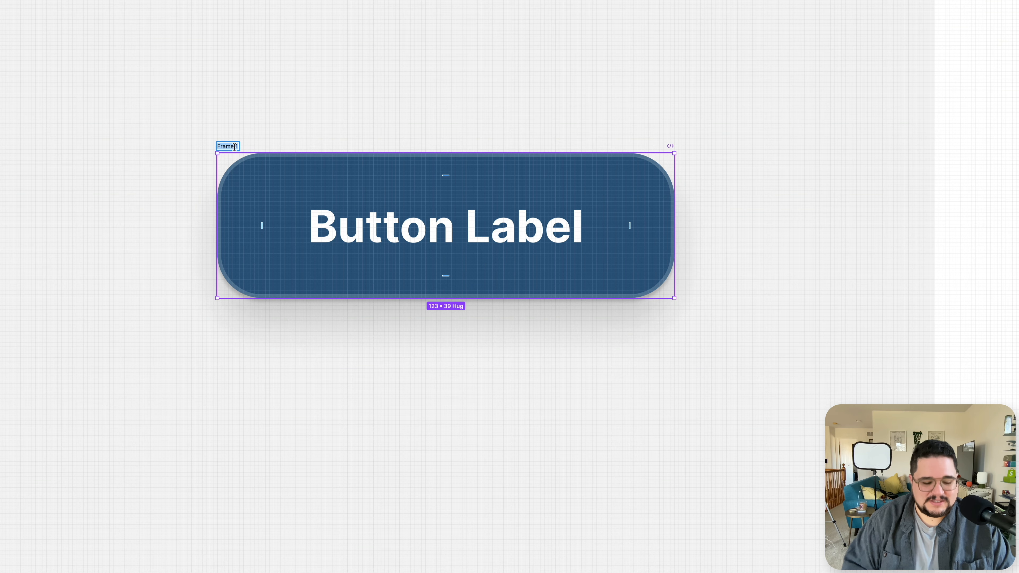
{"action": "type", "text": "Button"}
{"action": "key", "text": "Return"}
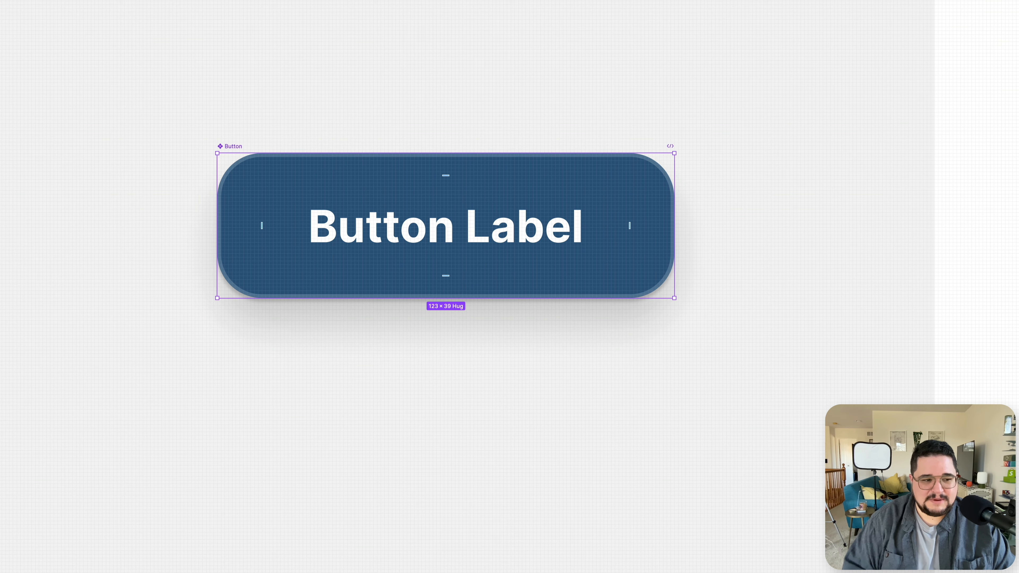
Move the Button component higher up on the canvas beside the iPhone frame.
{"action": "scroll", "coordinate": [233, 147], "scroll_direction": "down", "scroll_amount": 6}
{"action": "scroll", "coordinate": [233, 147], "scroll_direction": "up", "scroll_amount": 8}
{"action": "scroll", "coordinate": [233, 144], "scroll_direction": "up", "scroll_amount": 1}
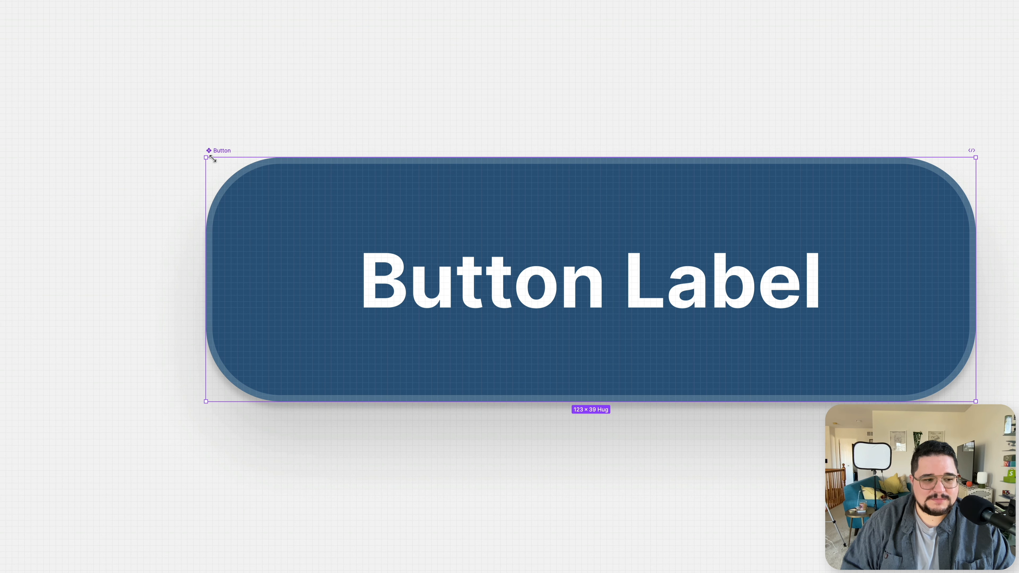
{"action": "scroll", "coordinate": [223, 160], "scroll_direction": "down", "scroll_amount": 10}
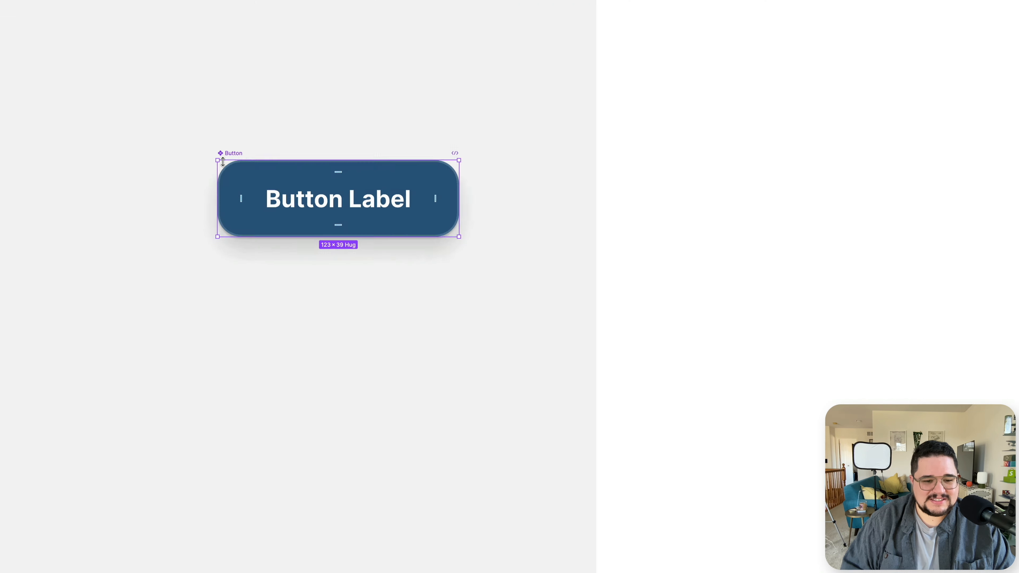
{"action": "scroll", "coordinate": [281, 192], "scroll_direction": "up", "scroll_amount": 5}
{"action": "scroll", "coordinate": [280, 192], "scroll_direction": "right", "scroll_amount": 2}
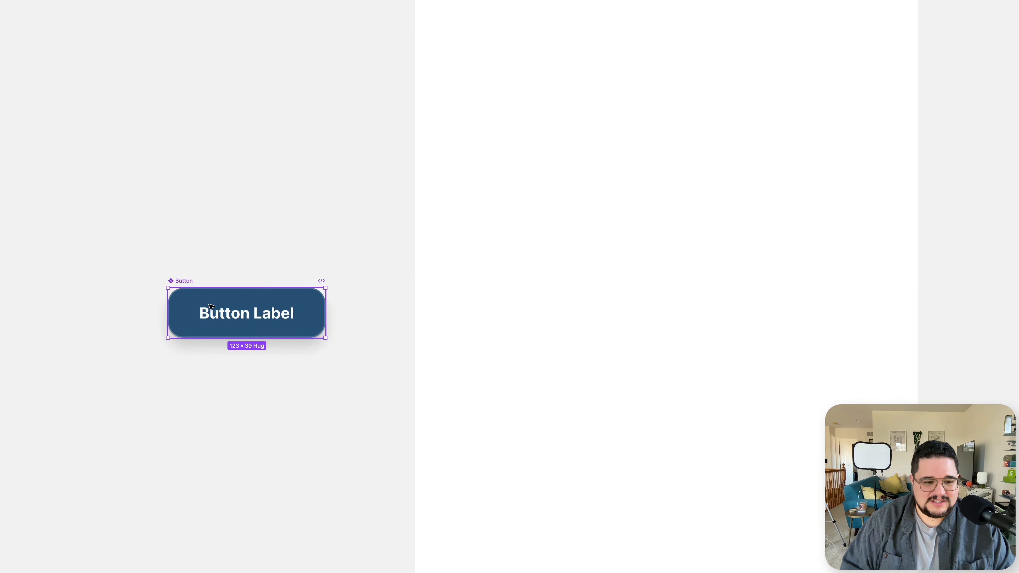
{"action": "left_click_drag", "start_coordinate": [188, 284], "coordinate": [177, 124]}
{"action": "key", "text": "alt"}
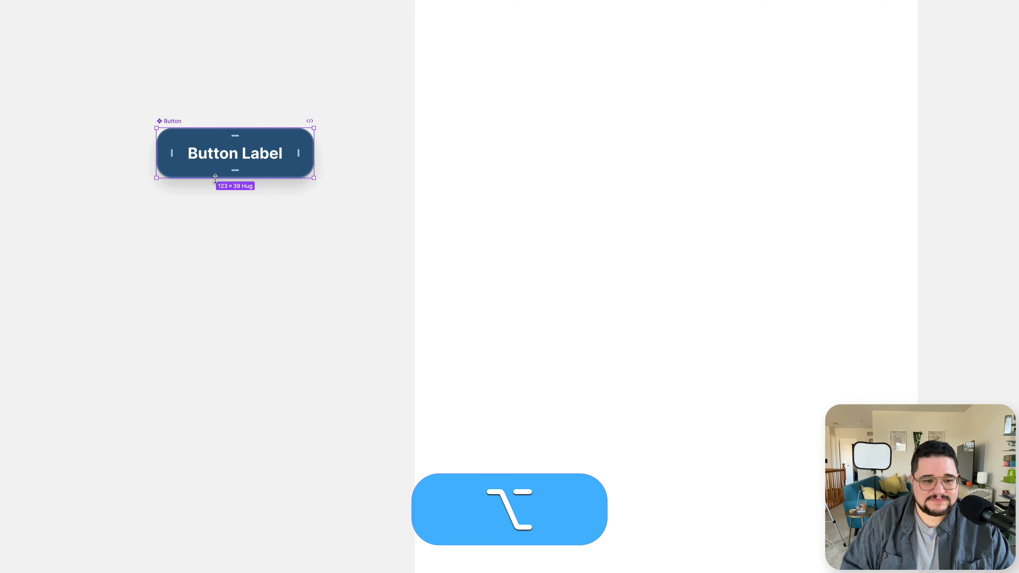
Copy the Button component and paste an instance of it into the iPhone 16 frame.
{"action": "key", "text": "alt+super+c"}
{"action": "key", "text": "super+c"}
{"action": "left_click", "coordinate": [298, 104]}
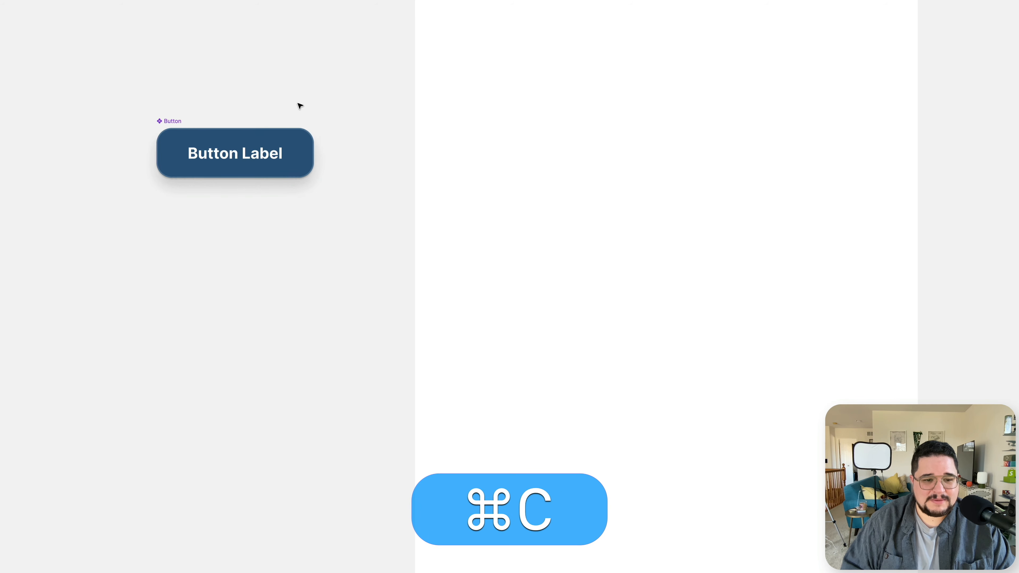
{"action": "scroll", "coordinate": [297, 104], "scroll_direction": "right", "scroll_amount": 6}
{"action": "scroll", "coordinate": [297, 104], "scroll_direction": "up", "scroll_amount": 5}
{"action": "scroll", "coordinate": [298, 104], "scroll_direction": "down", "scroll_amount": 5}
{"action": "left_click", "coordinate": [296, 41]}
{"action": "key", "text": "super+v"}
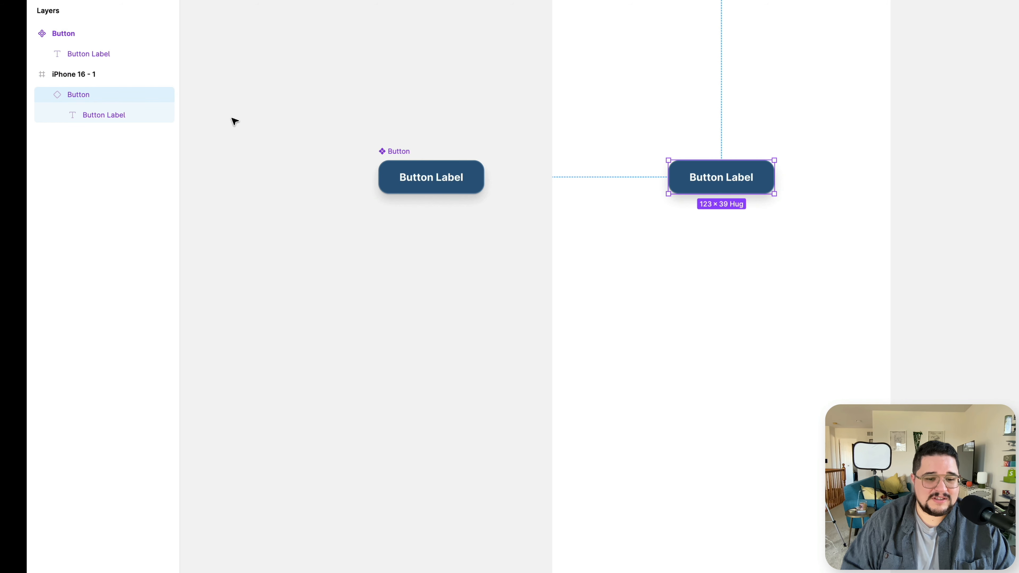
Stretch the pasted instance to about 107 × 186 and place a duplicate below it at about X 150, Y 431.
{"action": "left_click_drag", "start_coordinate": [773, 193], "coordinate": [760, 320]}
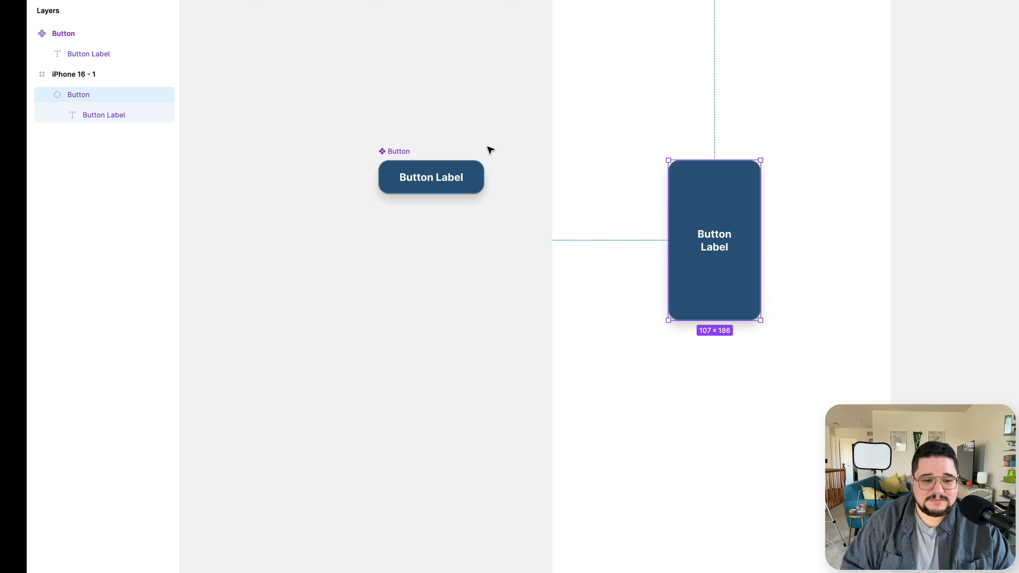
{"action": "left_click_drag", "start_coordinate": [712, 196], "coordinate": [641, 421]}
{"action": "scroll", "coordinate": [642, 419], "scroll_direction": "down", "scroll_amount": 4}
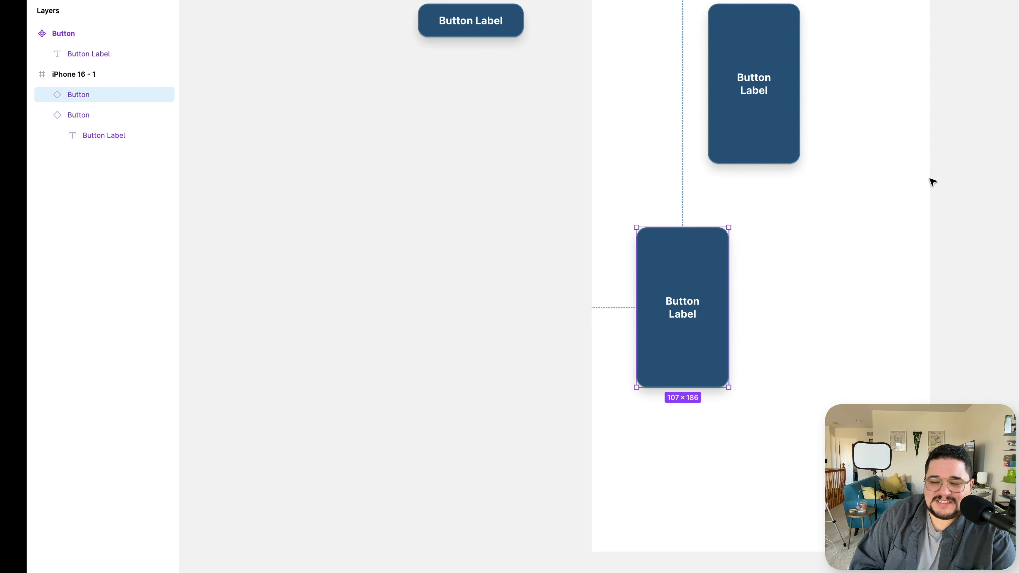
{"action": "left_click_drag", "start_coordinate": [720, 301], "coordinate": [802, 260]}
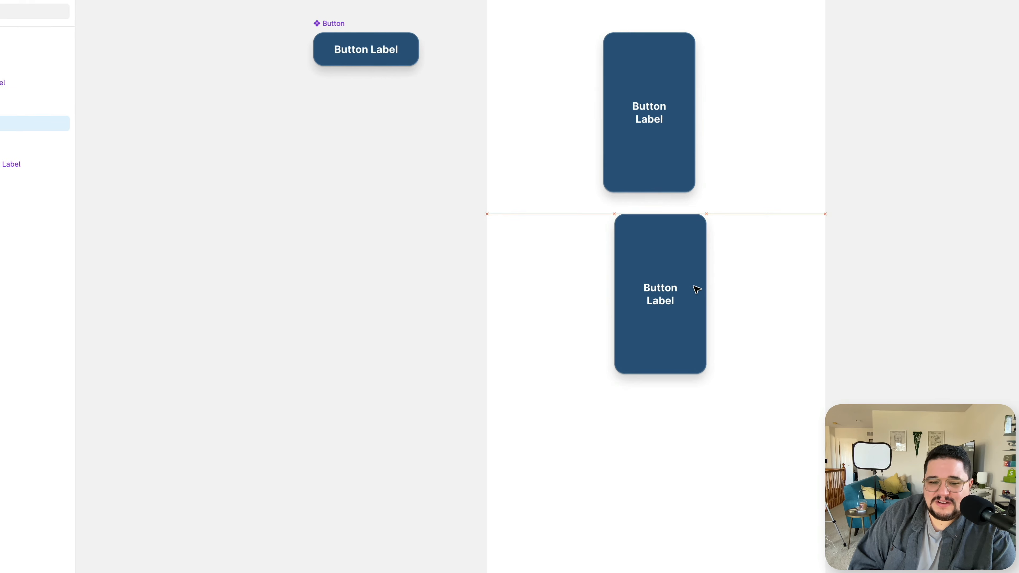
{"action": "left_click_drag", "start_coordinate": [694, 287], "coordinate": [695, 291]}
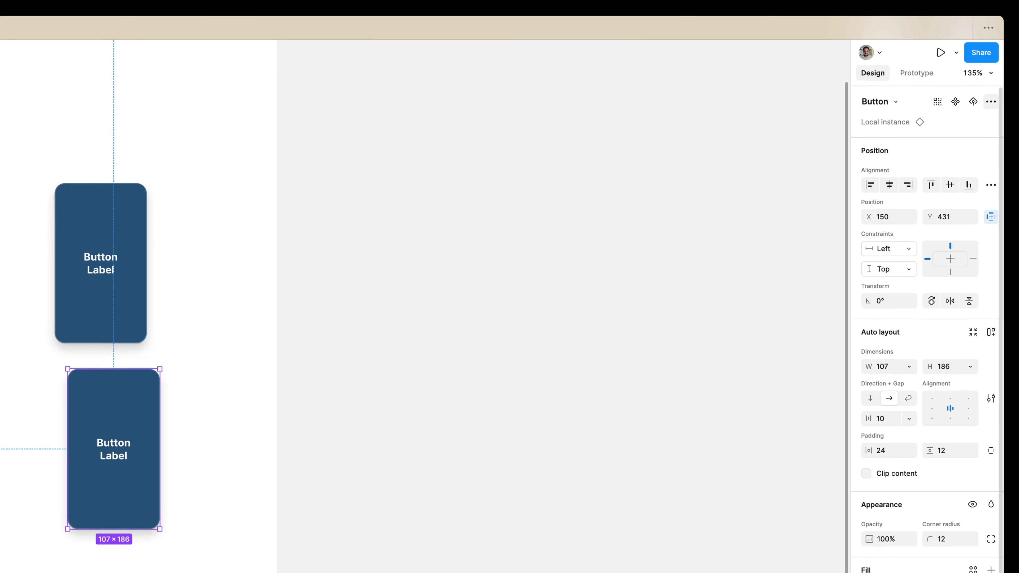
Reset only the size of the lower instance to match the main component.
{"action": "left_click", "coordinate": [989, 103]}
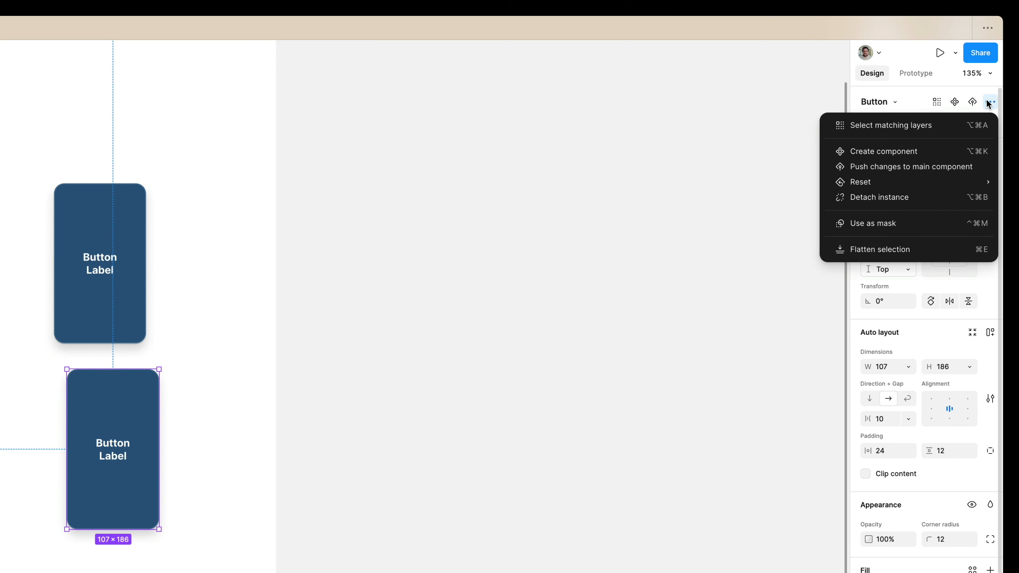
{"action": "mouse_move", "coordinate": [959, 187]}
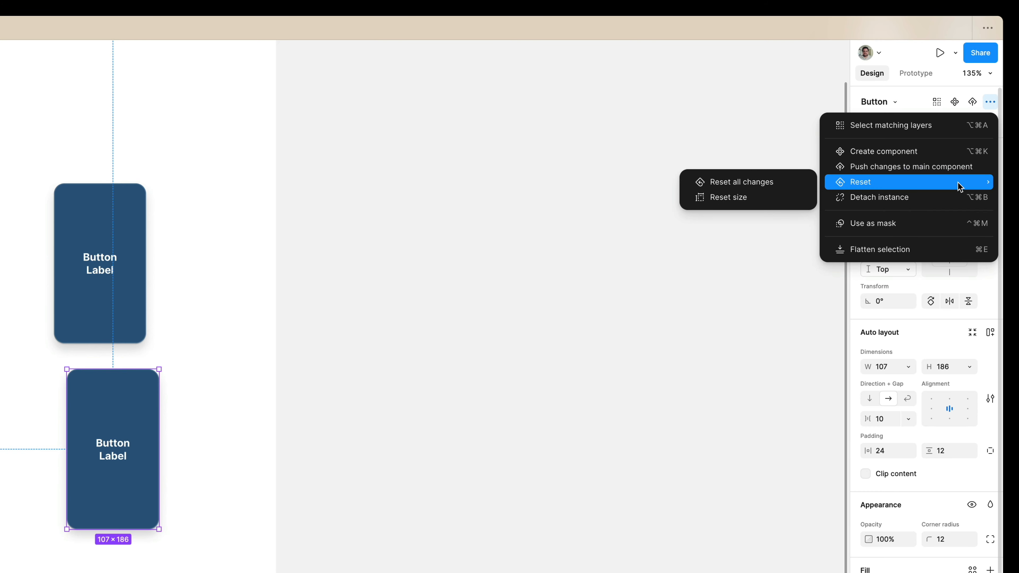
{"action": "left_click", "coordinate": [761, 201]}
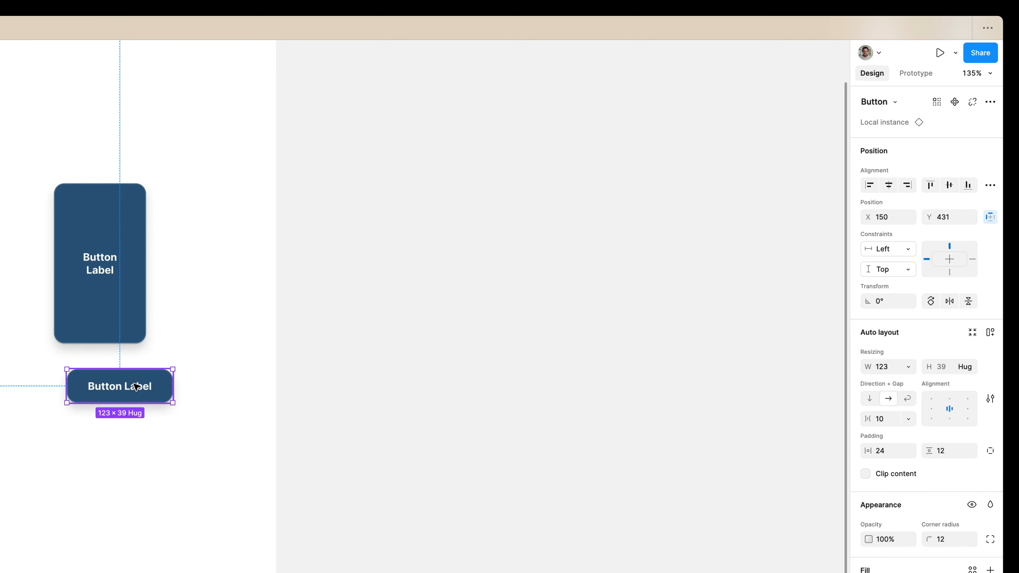
Duplicate the reset instance further down the frame and set the copy's label font weight to Light.
{"action": "left_click_drag", "start_coordinate": [137, 386], "coordinate": [137, 518]}
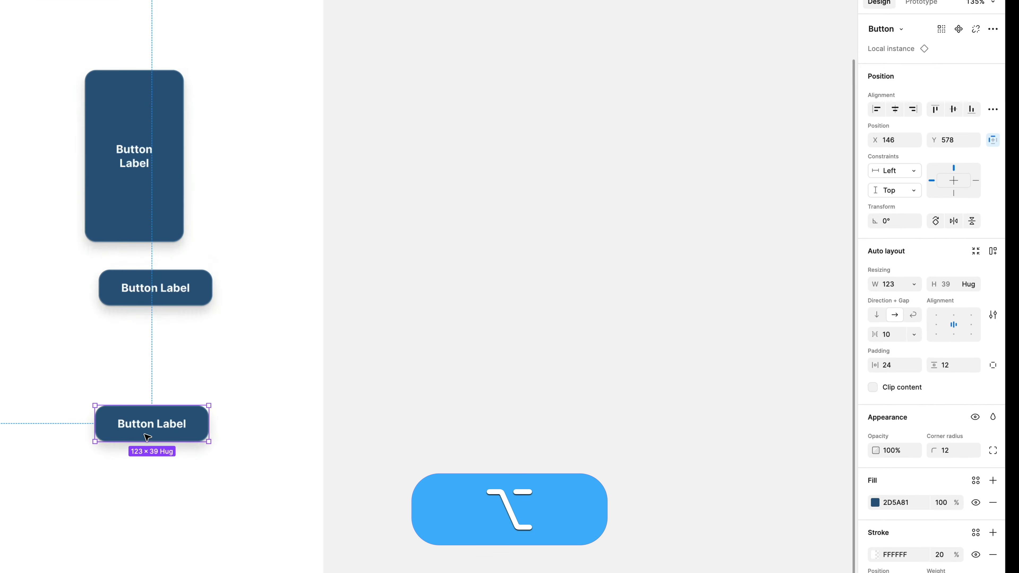
{"action": "scroll", "coordinate": [117, 507], "scroll_direction": "up", "scroll_amount": 5}
{"action": "left_click", "coordinate": [113, 473], "text": "super"}
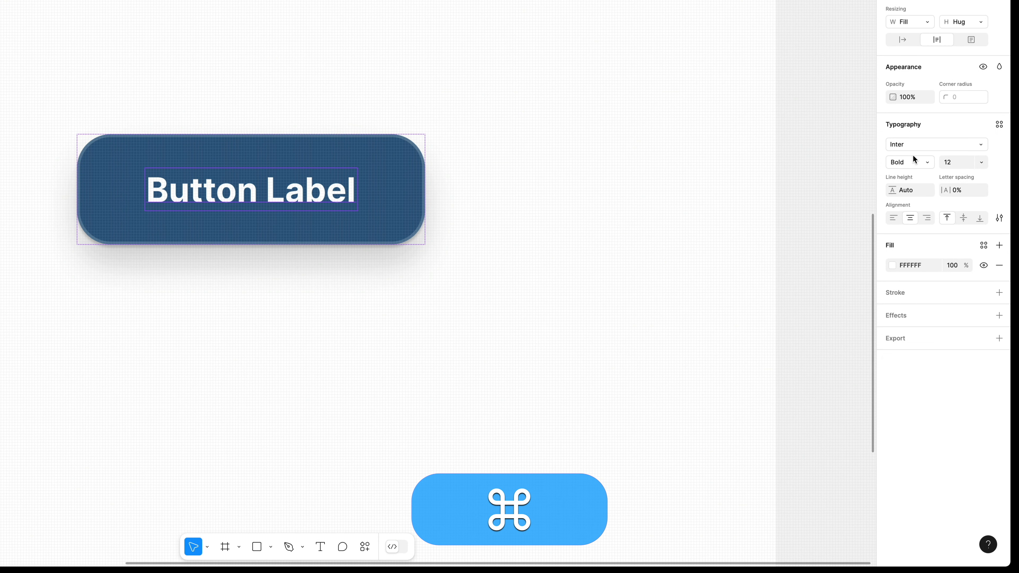
{"action": "left_click", "coordinate": [896, 162]}
{"action": "left_click", "coordinate": [924, 109]}
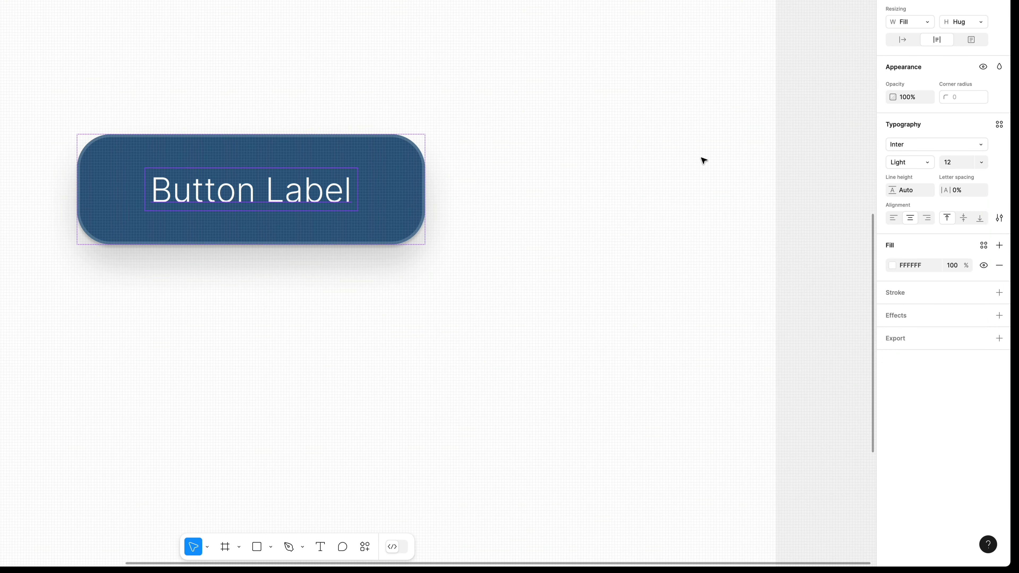
Change the fill of the instance with the Light label to red, D43F3F.
{"action": "left_click", "coordinate": [416, 166]}
{"action": "left_click", "coordinate": [893, 284]}
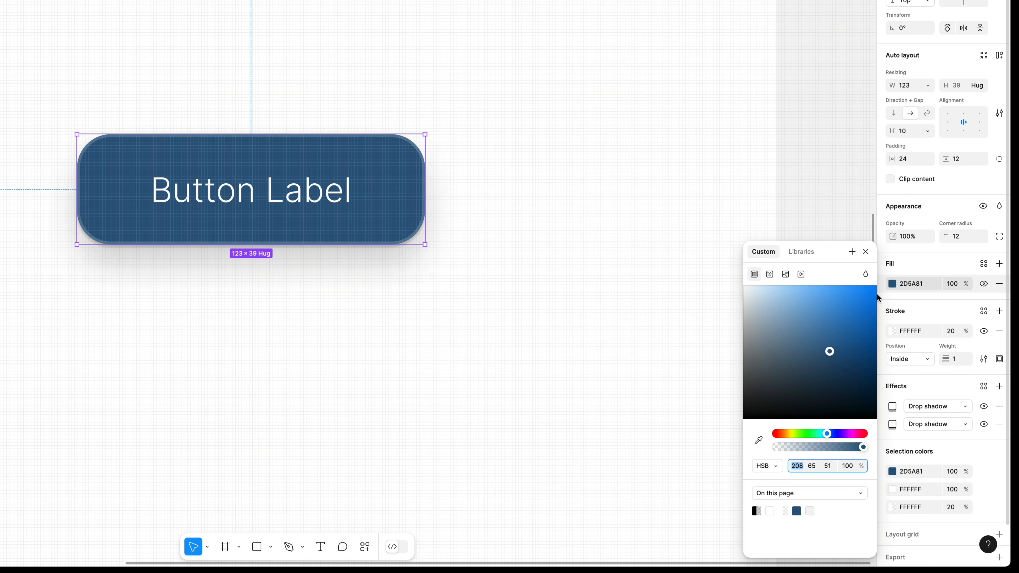
{"action": "left_click_drag", "start_coordinate": [818, 434], "coordinate": [777, 433]}
{"action": "left_click", "coordinate": [836, 308]}
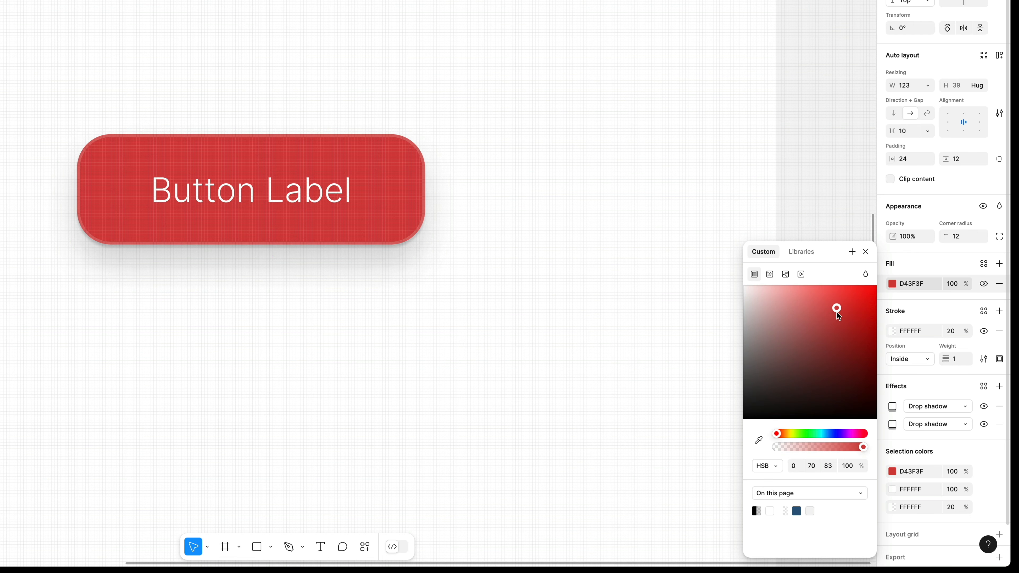
{"action": "left_click", "coordinate": [537, 199]}
{"action": "scroll", "coordinate": [536, 198], "scroll_direction": "down", "scroll_amount": 5}
{"action": "mouse_move", "coordinate": [473, 183]}
{"action": "left_mouse_down"}
{"action": "mouse_move", "coordinate": [429, 220]}
{"action": "mouse_move", "coordinate": [477, 196]}
{"action": "left_mouse_up"}
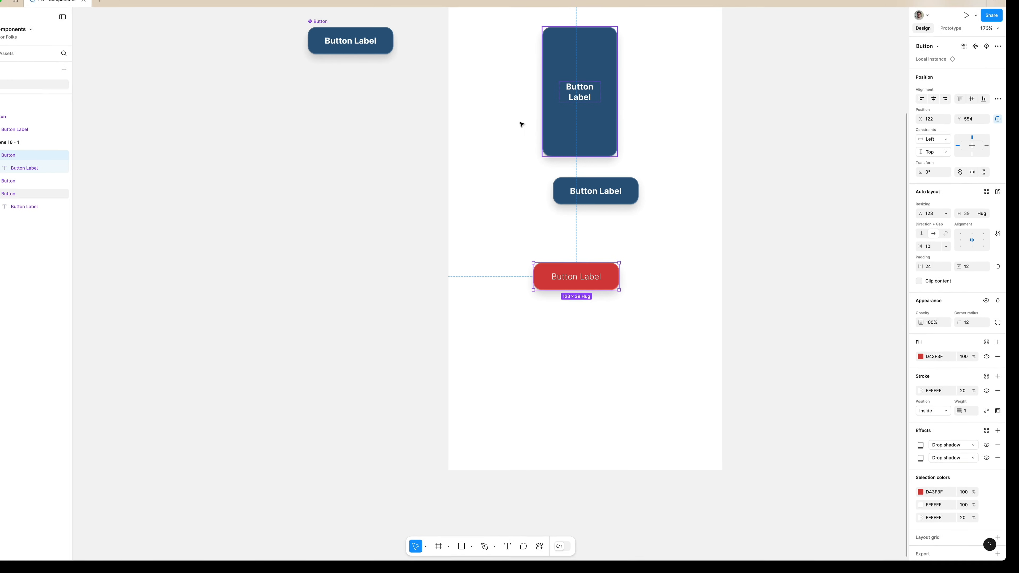
Shorten the main component's label text to "Button".
{"action": "scroll", "coordinate": [596, 278], "scroll_direction": "up", "scroll_amount": 3}
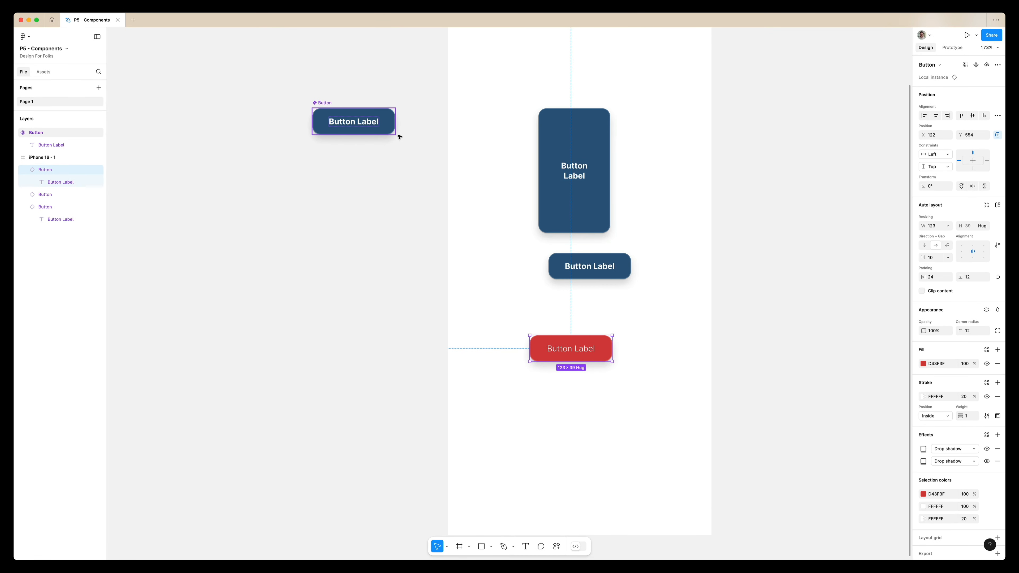
{"action": "double_click", "coordinate": [371, 121]}
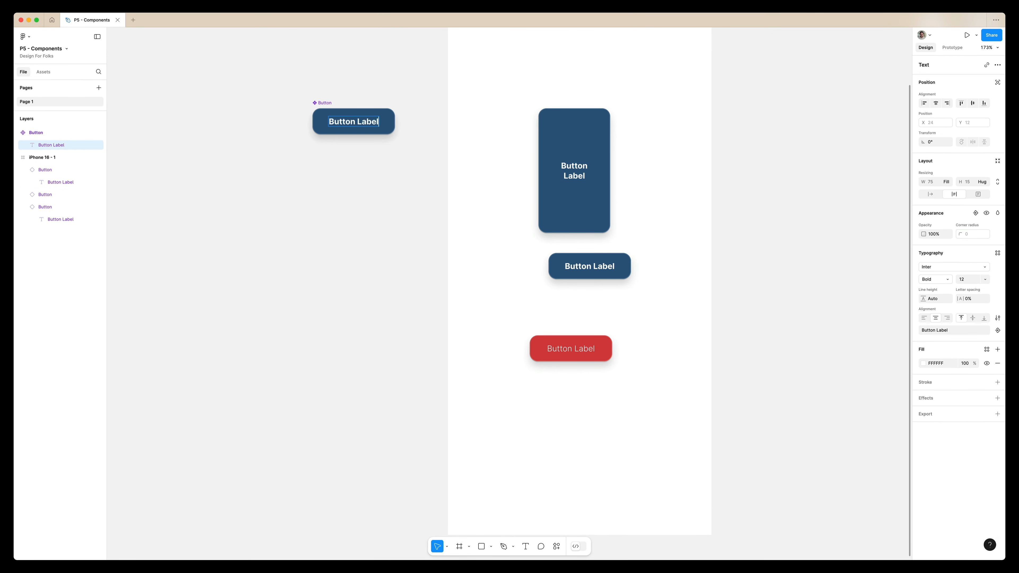
{"action": "key", "text": "BackSpace"}
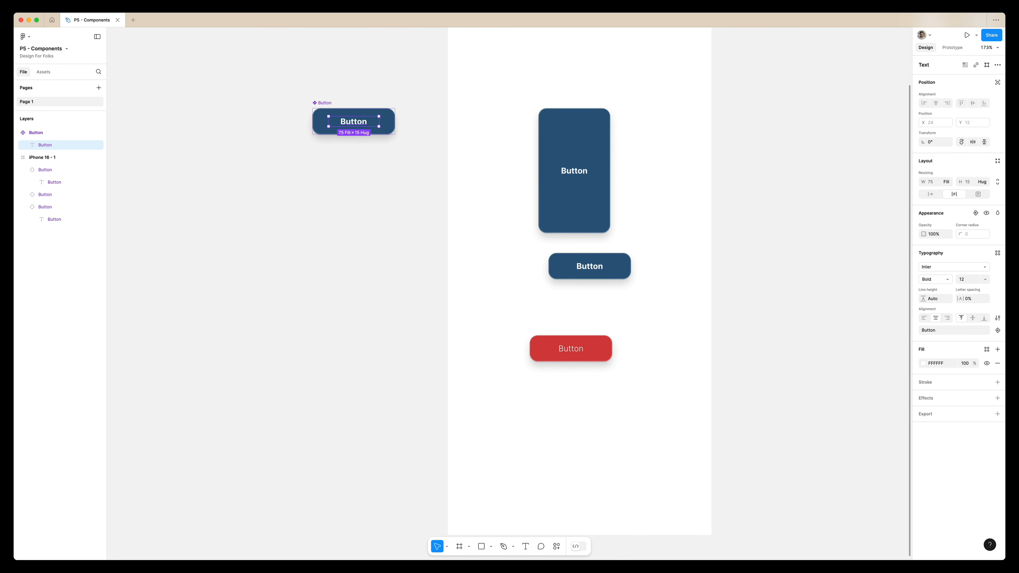
Move the red instance to about X 92, Y 549 and reset only its fill.
{"action": "left_click_drag", "start_coordinate": [588, 352], "coordinate": [566, 327]}
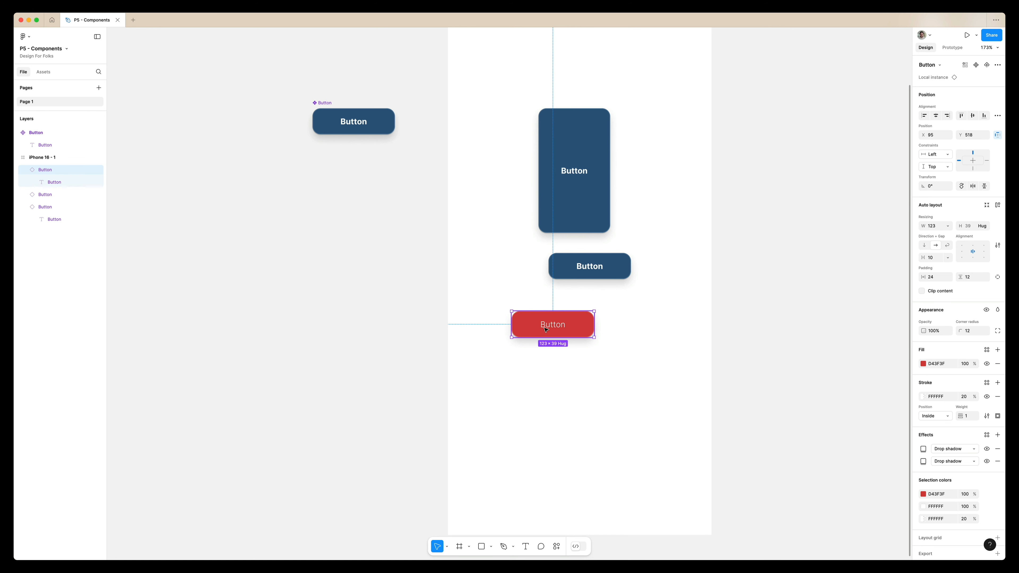
{"action": "left_click_drag", "start_coordinate": [557, 331], "coordinate": [565, 354]}
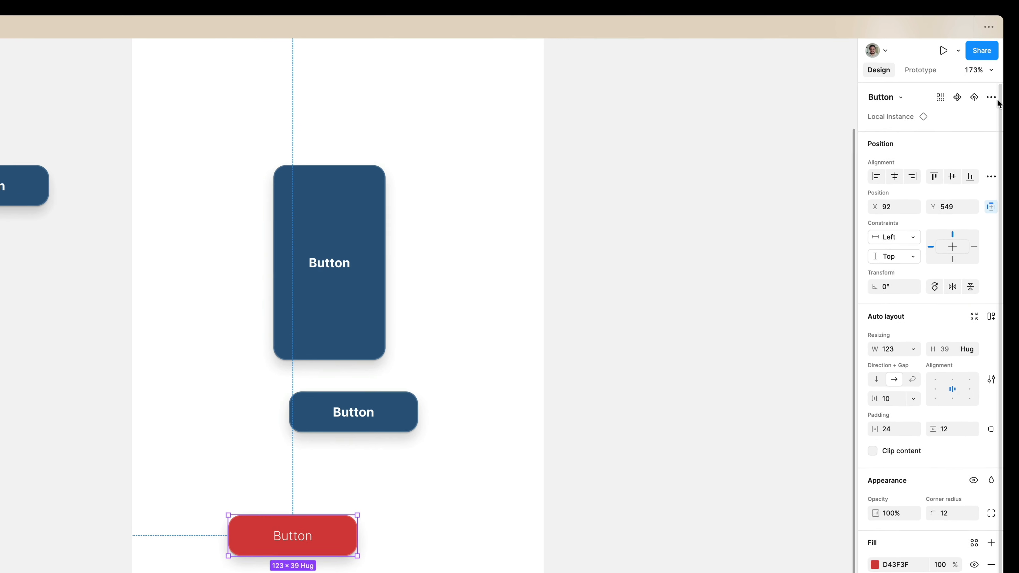
{"action": "left_click", "coordinate": [991, 97]}
{"action": "mouse_move", "coordinate": [934, 182]}
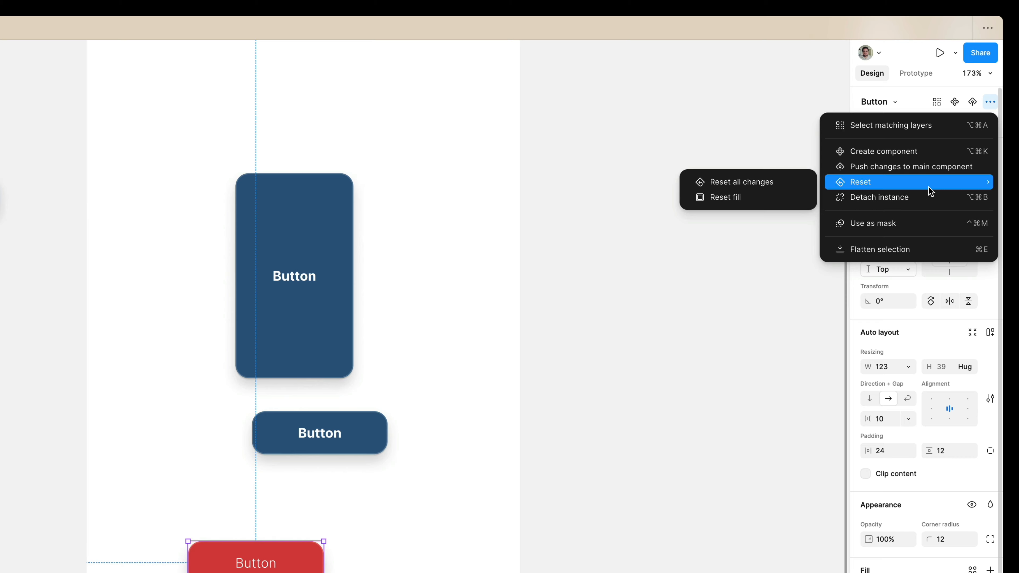
{"action": "left_click", "coordinate": [773, 197]}
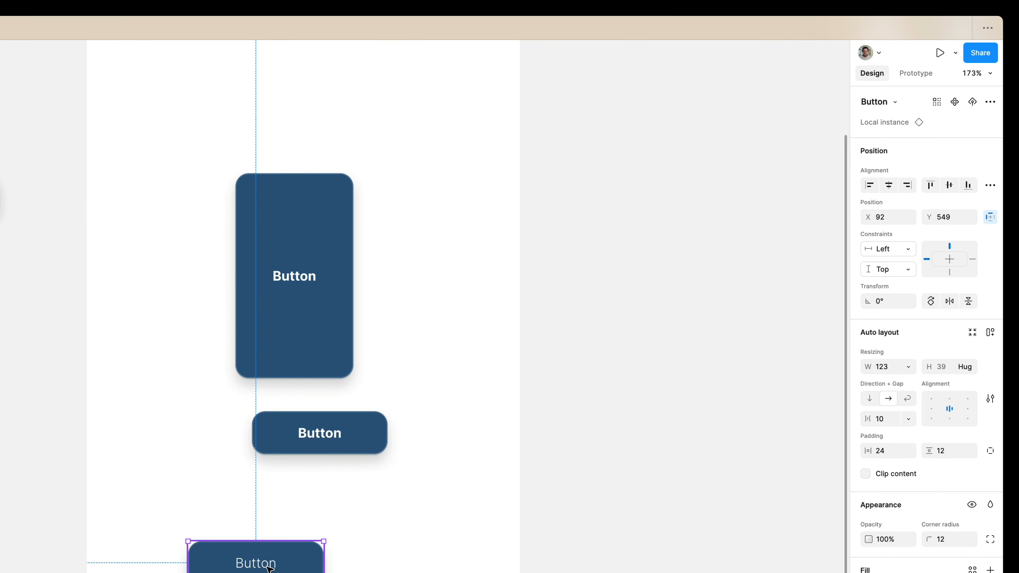
Undo the fill reset and reset all changes on that instance instead.
{"action": "key", "text": "super+z"}
{"action": "left_click", "coordinate": [990, 102]}
{"action": "mouse_move", "coordinate": [928, 181]}
{"action": "left_click", "coordinate": [765, 198]}
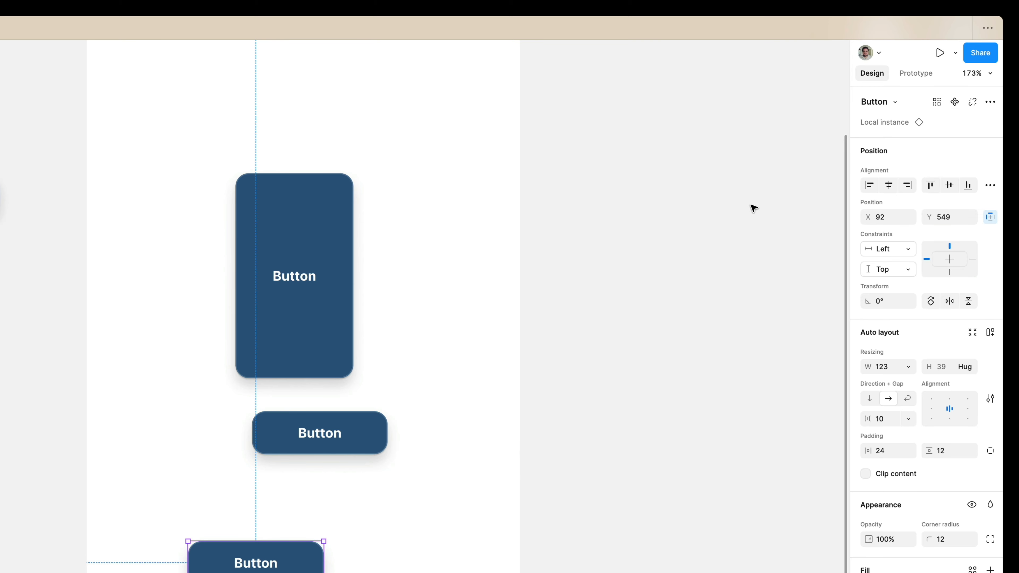
Remove the extra instances from the iPhone frame, keeping a single 123 × 39 instance at about X 109, Y 231.
{"action": "left_click", "coordinate": [320, 450]}
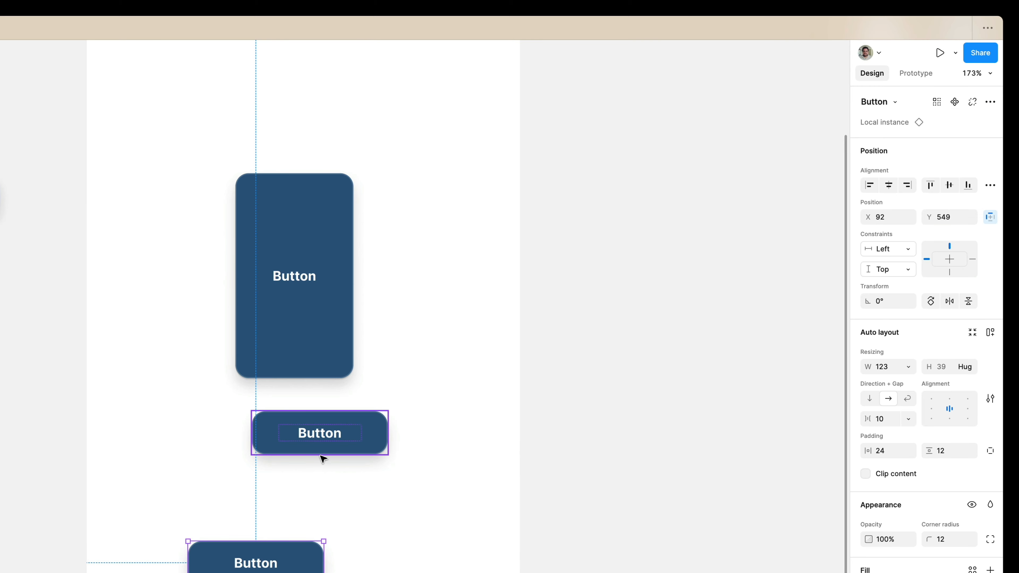
{"action": "scroll", "coordinate": [321, 456], "scroll_direction": "up", "scroll_amount": 2}
{"action": "left_click_drag", "start_coordinate": [412, 301], "coordinate": [216, 498]}
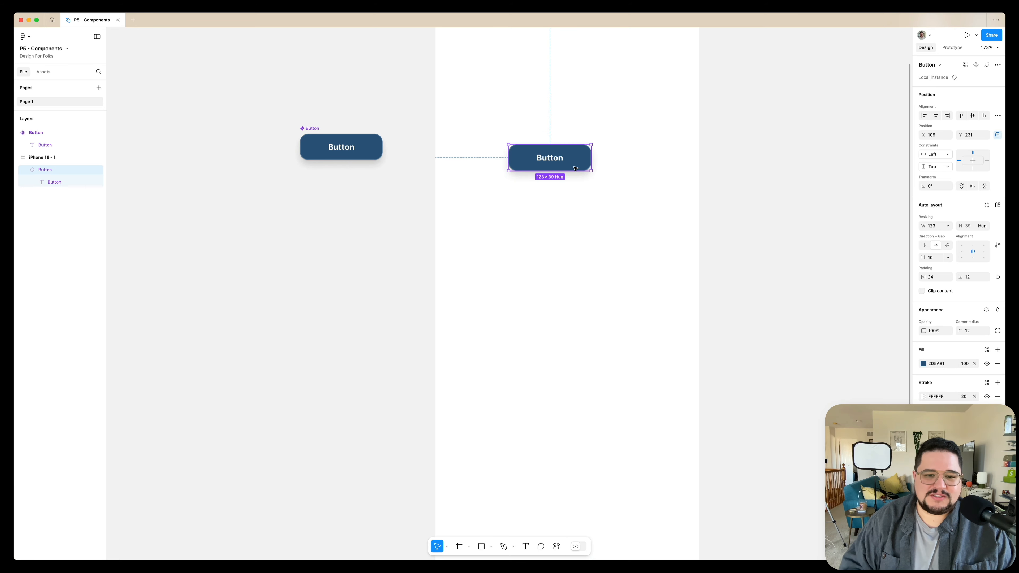
Duplicate the remaining instance straight below at Y 303 and change the copy's fill to dark red, 812D2D.
{"action": "scroll", "coordinate": [476, 135], "scroll_direction": "left", "scroll_amount": 4}
{"action": "scroll", "coordinate": [475, 134], "scroll_direction": "up", "scroll_amount": 3}
{"action": "scroll", "coordinate": [393, 185], "scroll_direction": "up", "scroll_amount": 5}
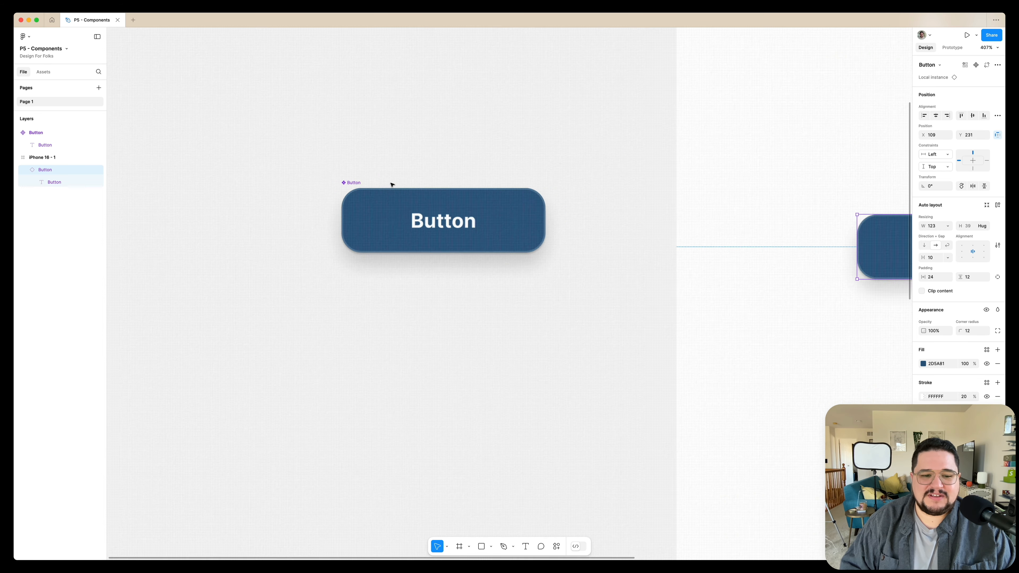
{"action": "scroll", "coordinate": [392, 185], "scroll_direction": "down", "scroll_amount": 4}
{"action": "scroll", "coordinate": [393, 185], "scroll_direction": "right", "scroll_amount": 3}
{"action": "key", "text": "alt"}
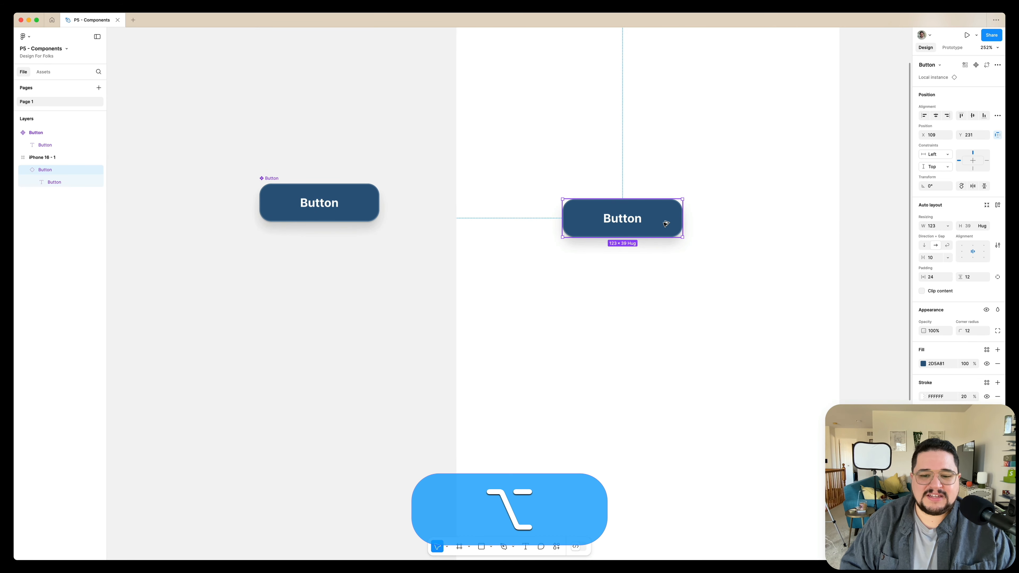
{"action": "left_click_drag", "start_coordinate": [676, 339], "coordinate": [665, 289]}
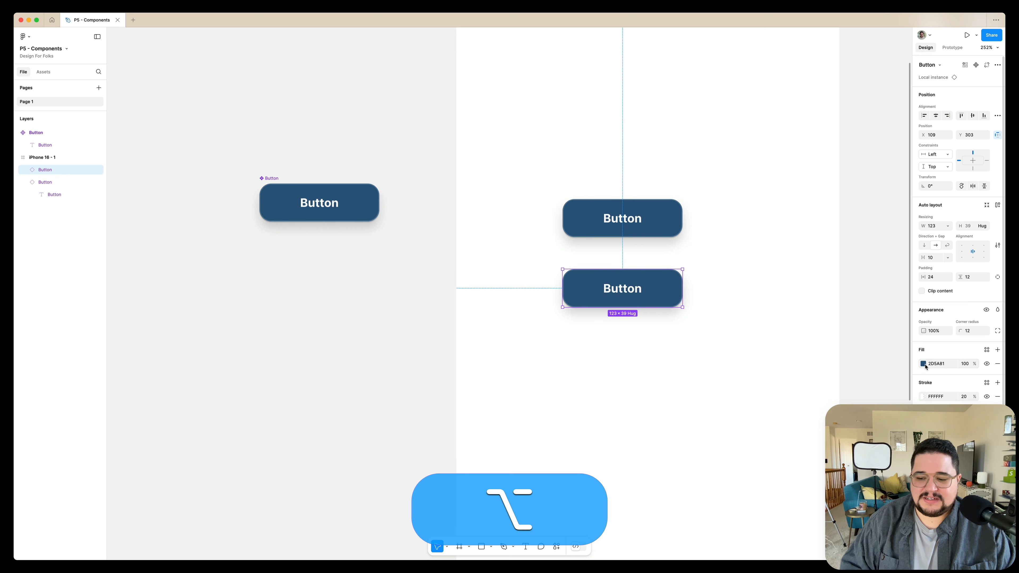
{"action": "left_click", "coordinate": [923, 364]}
{"action": "left_click_drag", "start_coordinate": [878, 468], "coordinate": [840, 467]}
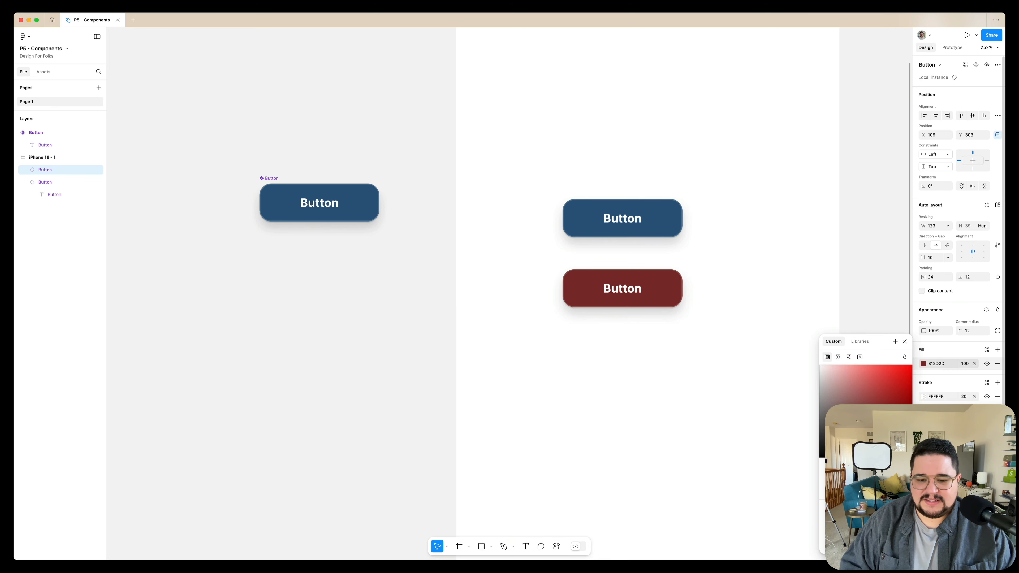
{"action": "left_click", "coordinate": [708, 330]}
{"action": "scroll", "coordinate": [711, 327], "scroll_direction": "left", "scroll_amount": 1}
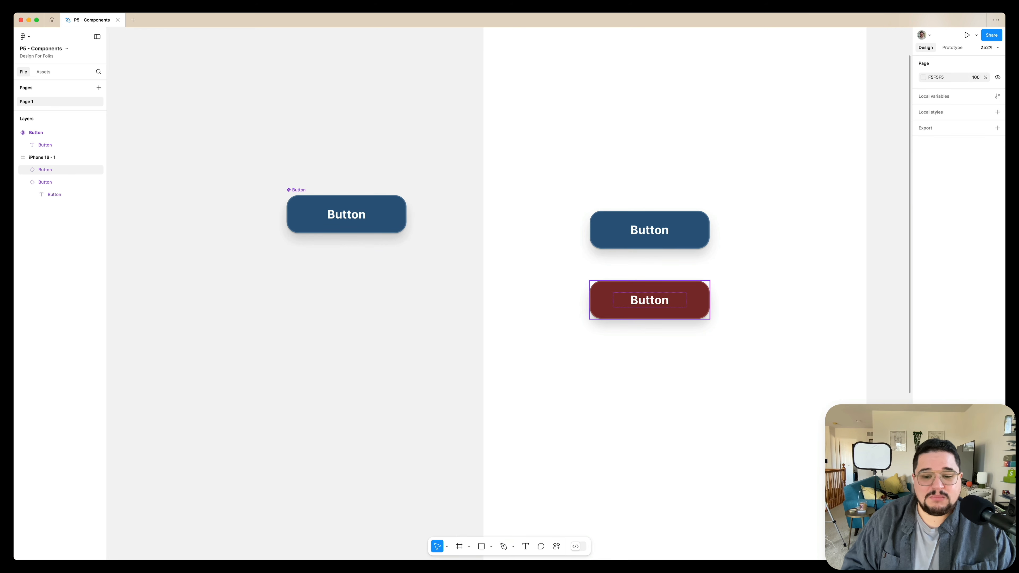
Delete the dark red instance and replace the remaining one with two copies placed side by side lower in the frame.
{"action": "left_click_drag", "start_coordinate": [707, 309], "coordinate": [694, 328]}
{"action": "key", "text": "Delete"}
{"action": "left_click_drag", "start_coordinate": [690, 231], "coordinate": [640, 289]}
{"action": "left_click_drag", "start_coordinate": [641, 289], "coordinate": [746, 281]}
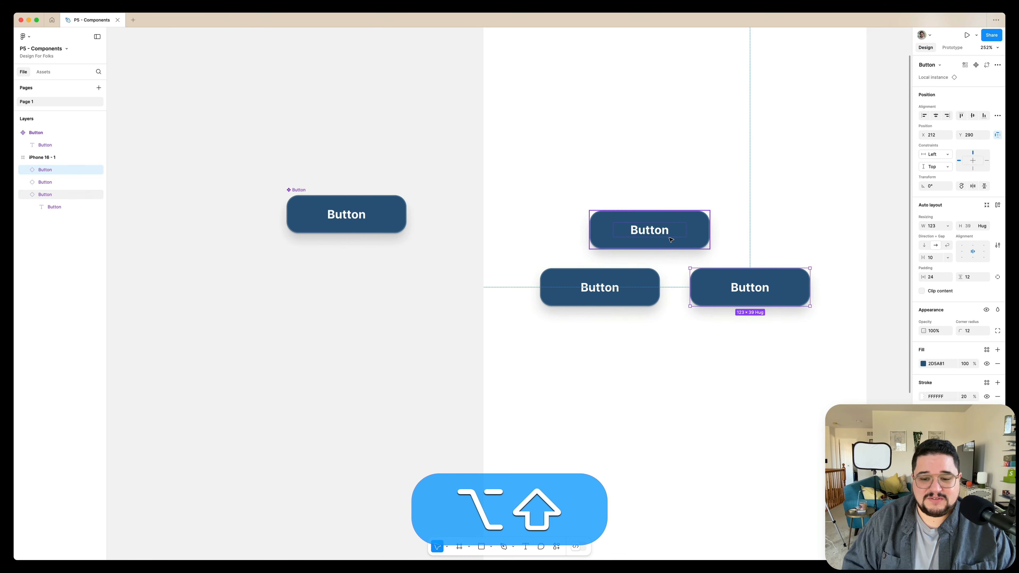
{"action": "left_click", "coordinate": [650, 229]}
{"action": "key", "text": "BackSpace"}
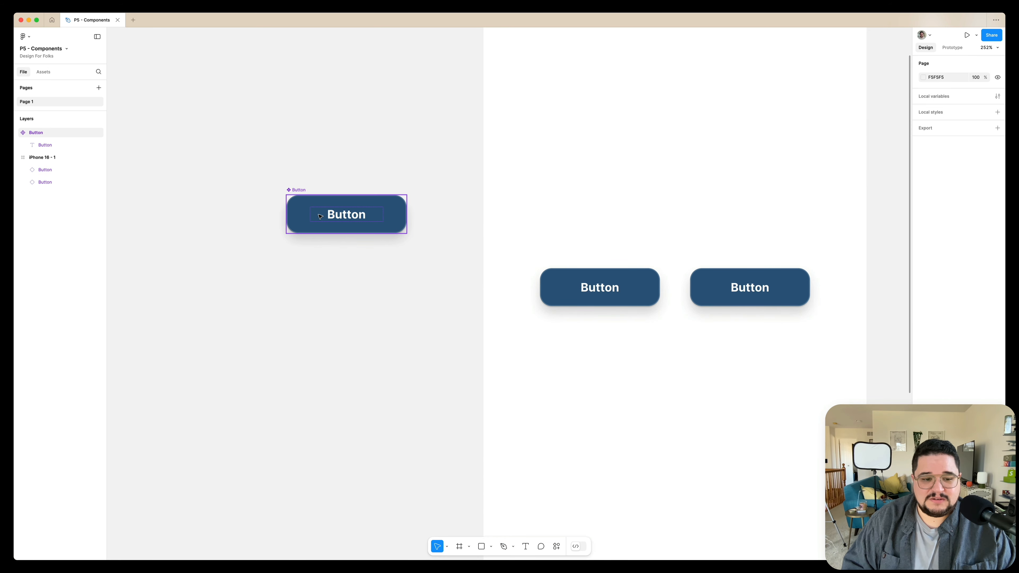
Add a variant property to the main Button component and select the default button inside the variant set.
{"action": "scroll", "coordinate": [319, 216], "scroll_direction": "up", "scroll_amount": 5}
{"action": "left_click", "coordinate": [255, 166]}
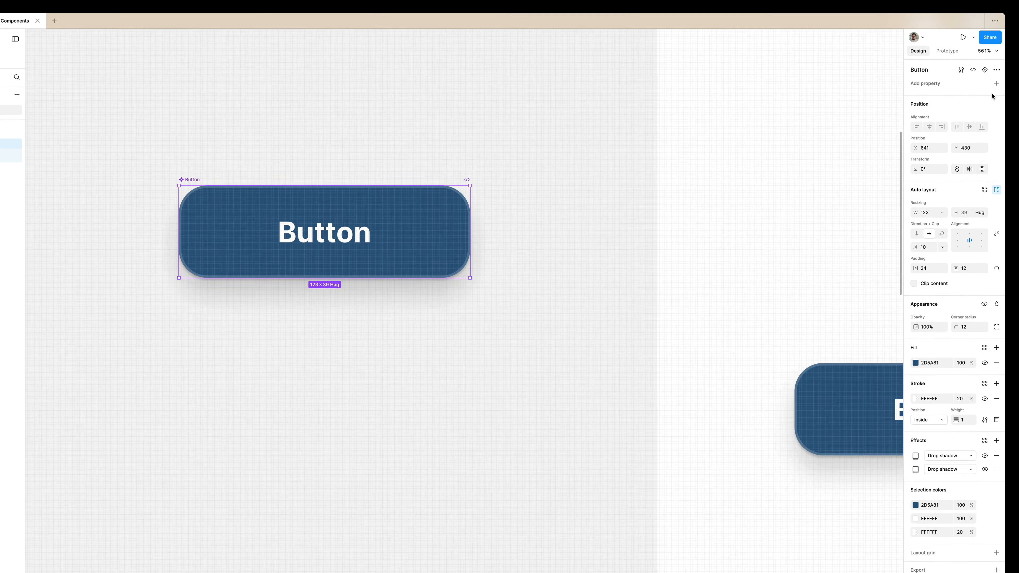
{"action": "left_click", "coordinate": [997, 83]}
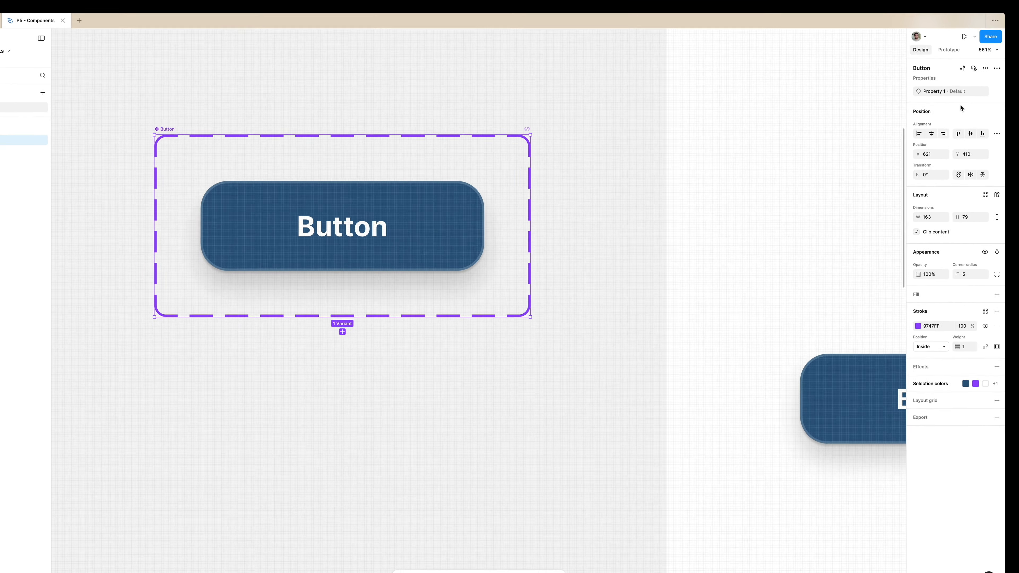
{"action": "left_click", "coordinate": [444, 205]}
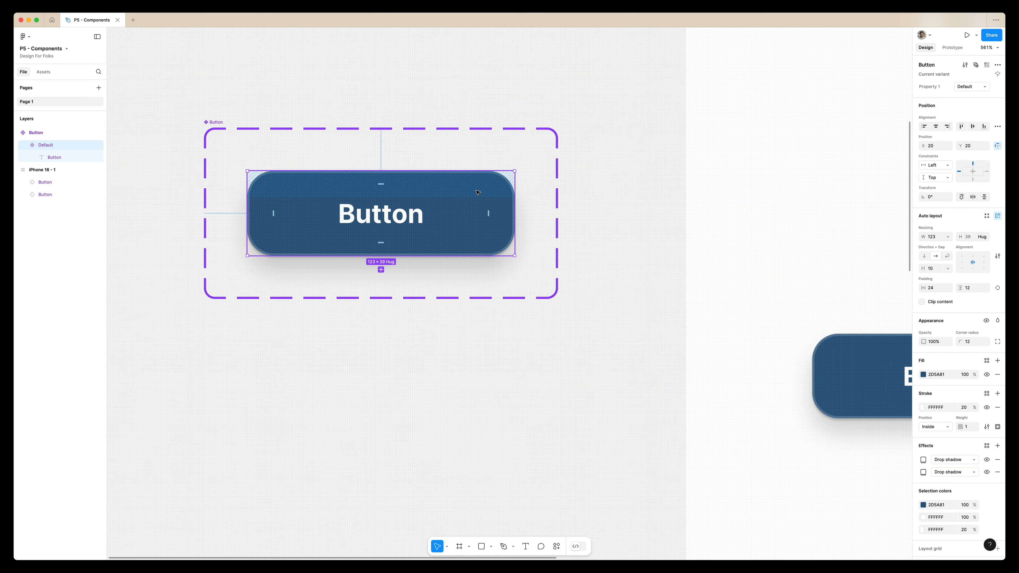
{"action": "scroll", "coordinate": [477, 192], "scroll_direction": "down", "scroll_amount": 3}
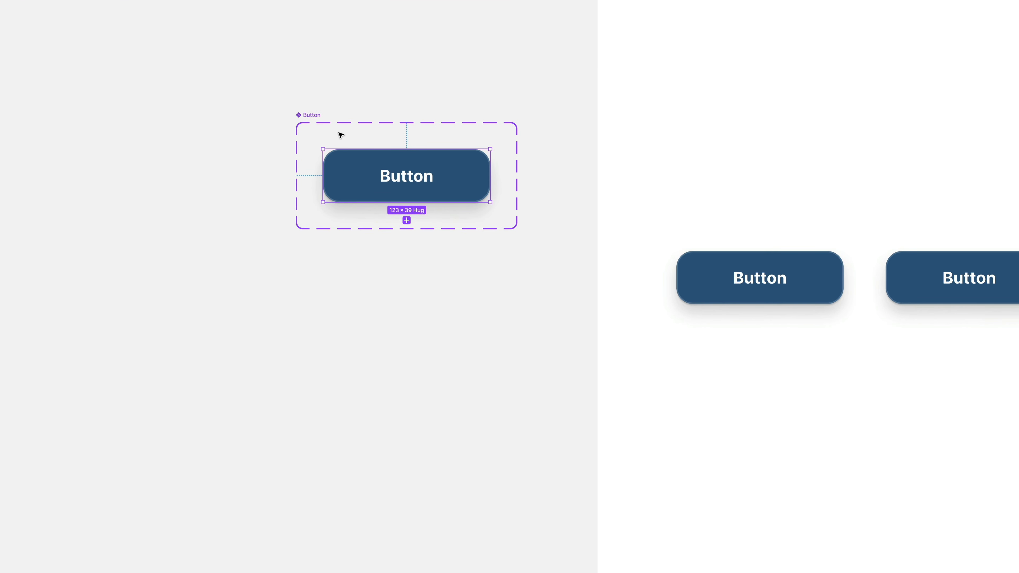
{"action": "mouse_move", "coordinate": [352, 174]}
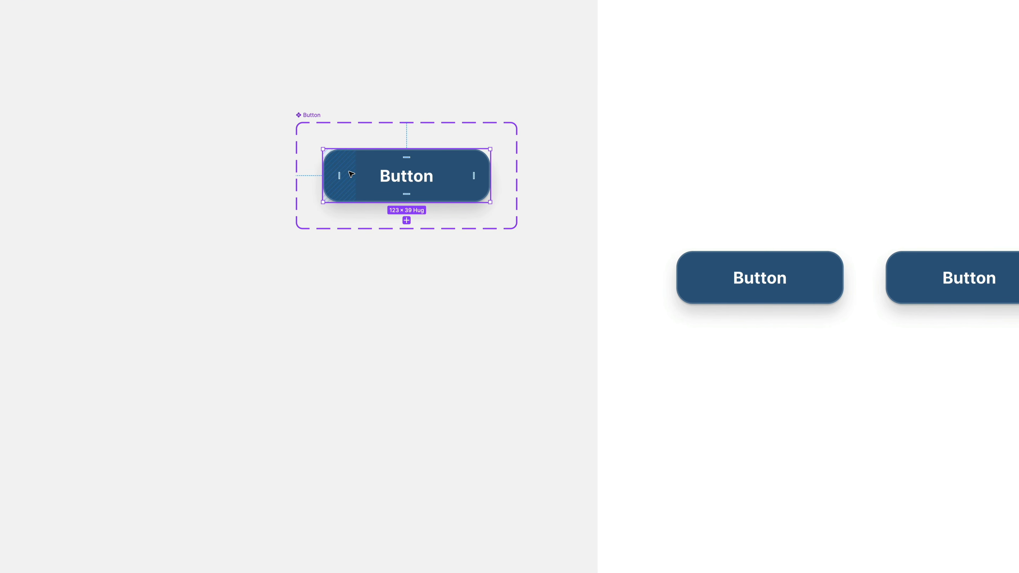
Enlarge the Button variant set to 290 × 221 and add a second variant below the default button at X 39, Y 111.
{"action": "left_click", "coordinate": [305, 115]}
{"action": "left_click_drag", "start_coordinate": [294, 231], "coordinate": [124, 421]}
{"action": "left_click", "coordinate": [274, 166]}
{"action": "left_click_drag", "start_coordinate": [274, 167], "coordinate": [298, 293]}
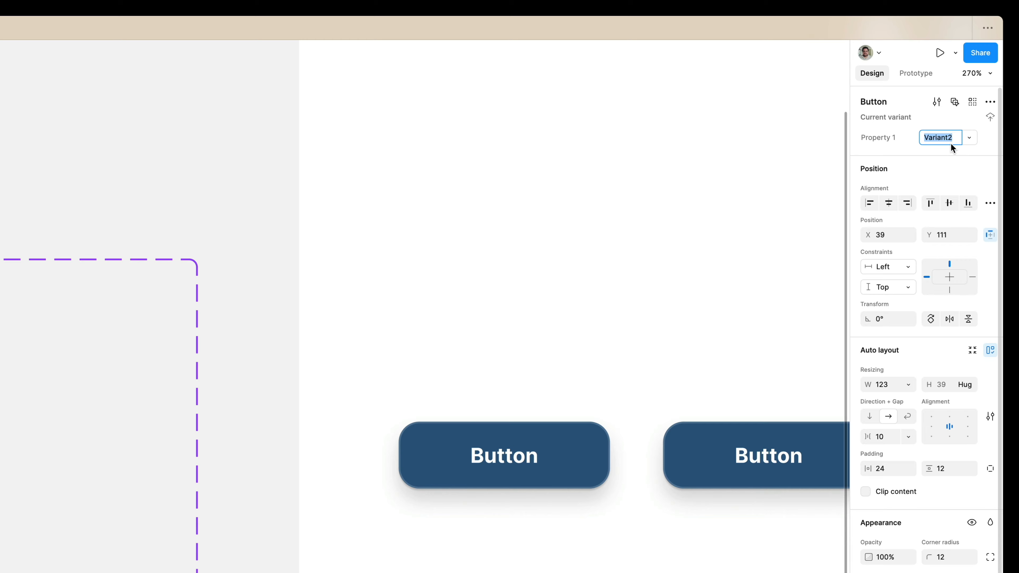
Name the new variant Warning and check the variant value of the default button.
{"action": "type", "text": "Warning"}
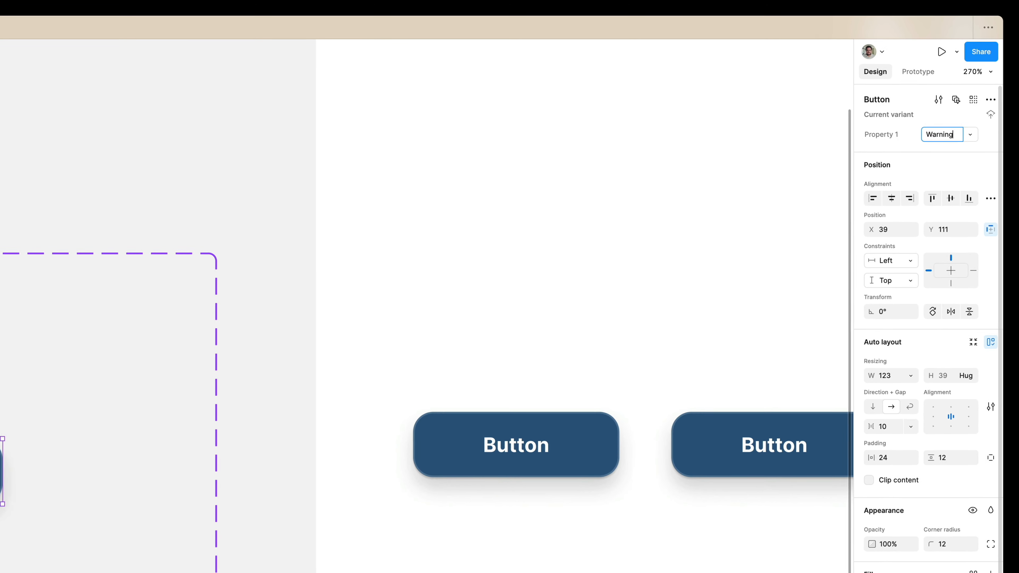
{"action": "key", "text": "Return"}
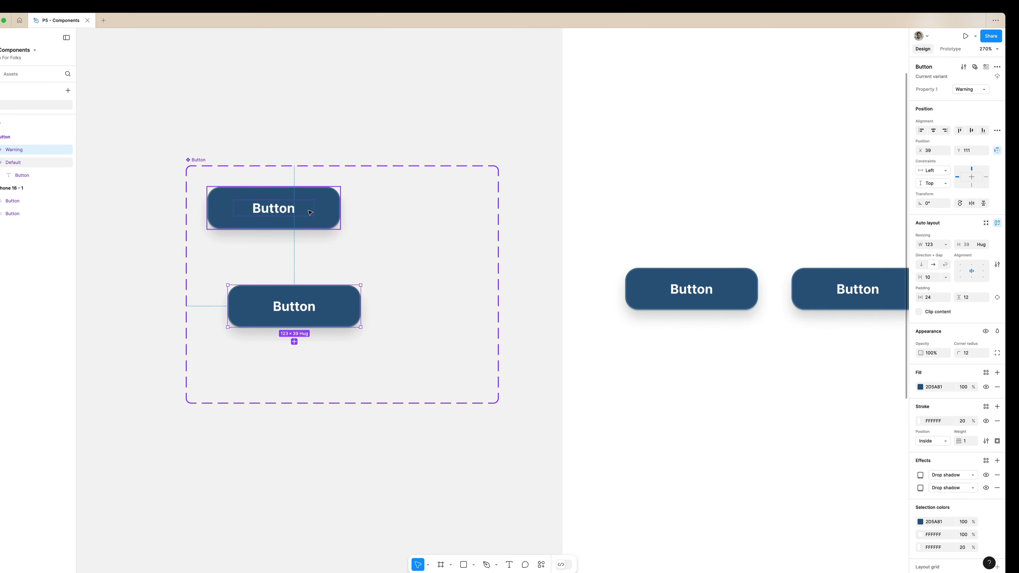
{"action": "left_click", "coordinate": [330, 206]}
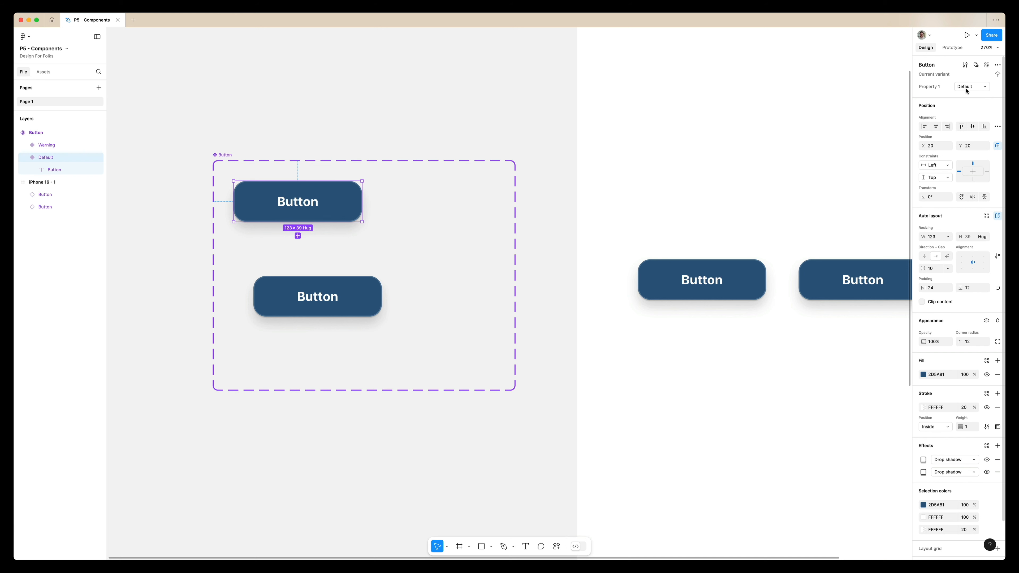
Change the Warning variant's fill to light red, DB5858.
{"action": "left_click", "coordinate": [351, 301]}
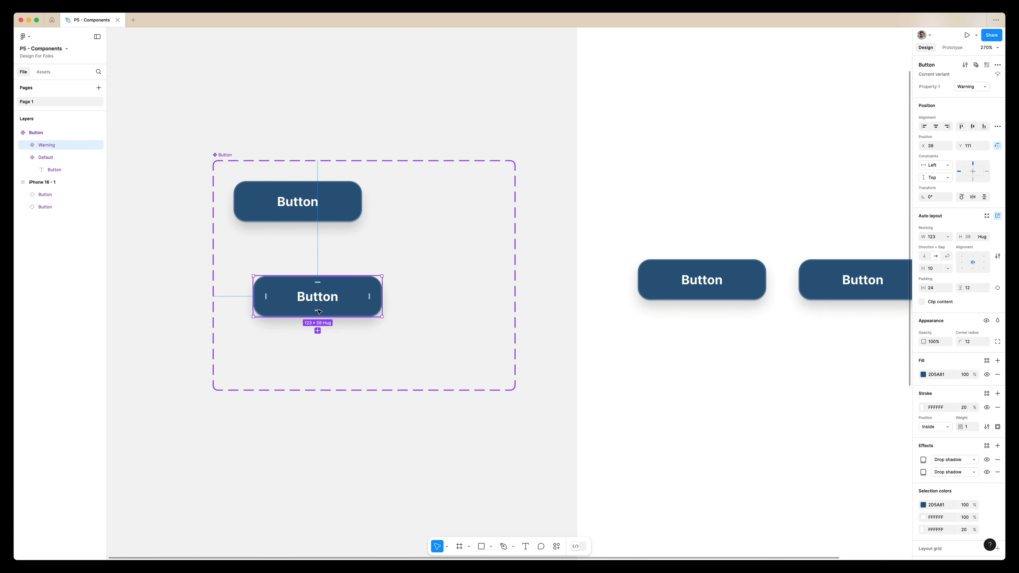
{"action": "left_click", "coordinate": [923, 375]}
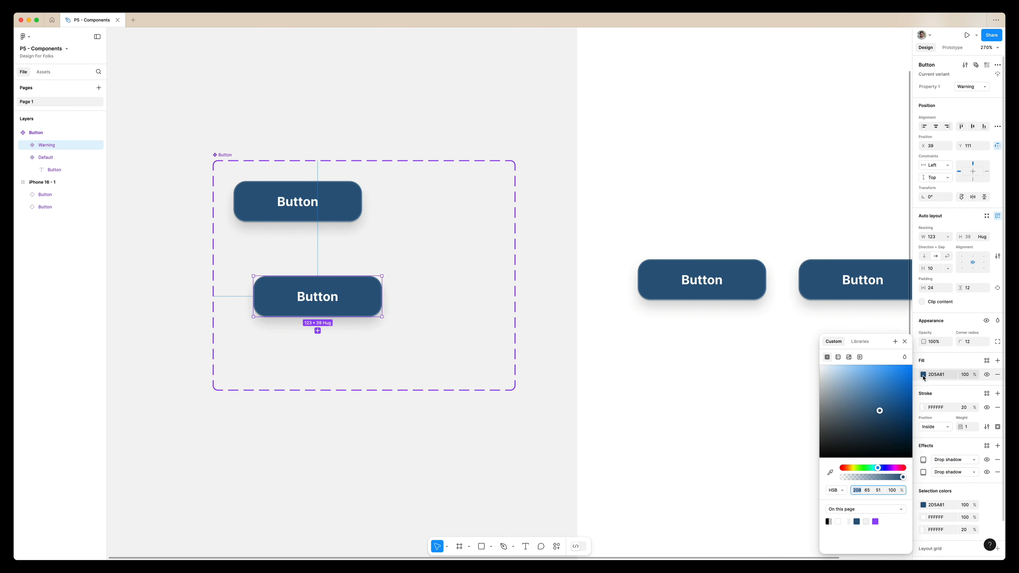
{"action": "left_click_drag", "start_coordinate": [849, 470], "coordinate": [837, 471]}
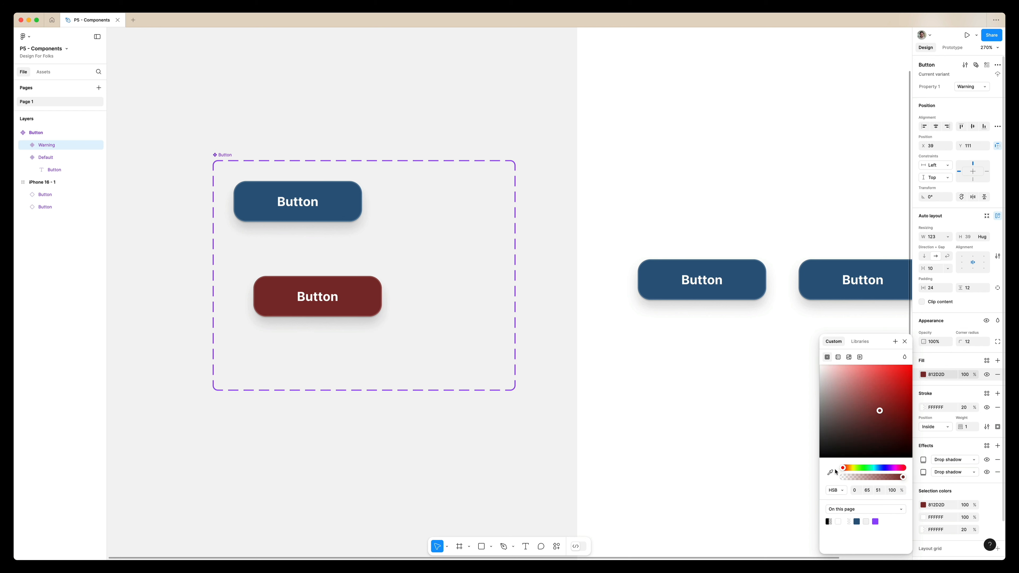
{"action": "left_click_drag", "start_coordinate": [872, 437], "coordinate": [877, 384]}
{"action": "left_click", "coordinate": [523, 359]}
{"action": "scroll", "coordinate": [523, 359], "scroll_direction": "down", "scroll_amount": 3}
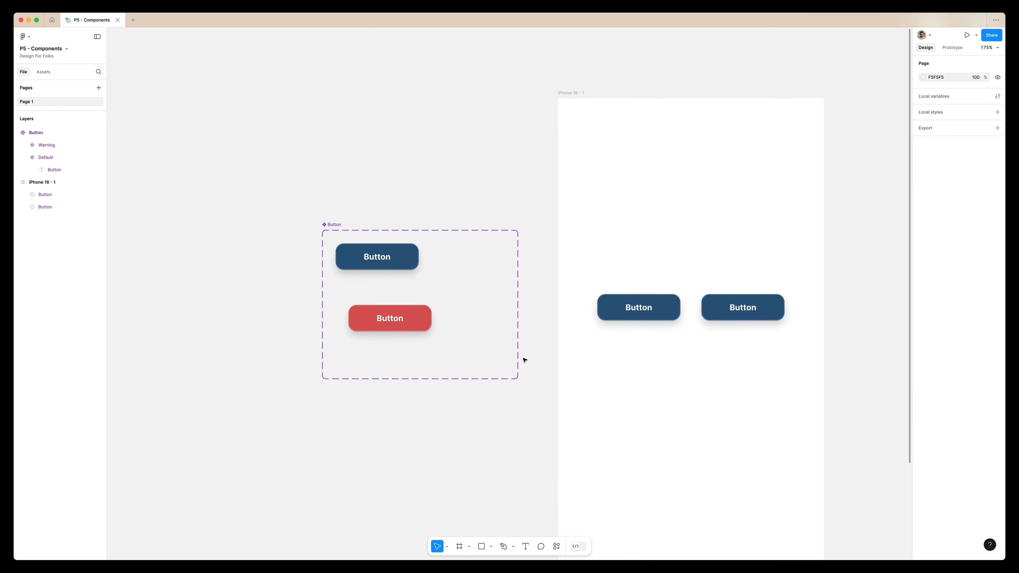
{"action": "scroll", "coordinate": [432, 320], "scroll_direction": "down", "scroll_amount": 2}
{"action": "scroll", "coordinate": [432, 320], "scroll_direction": "right", "scroll_amount": 3}
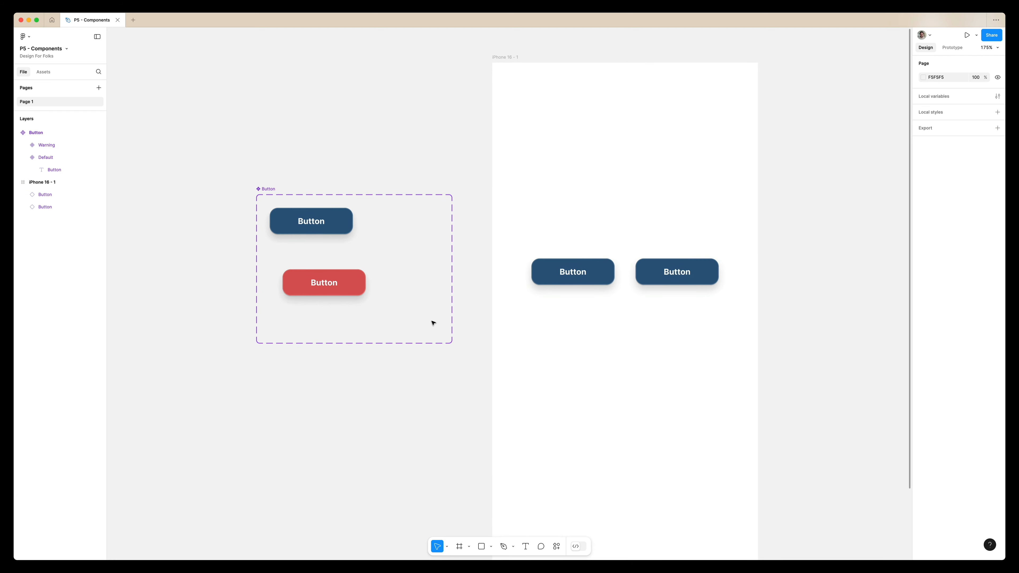
Replace the second instance in the iPhone frame with a copy of the first, placed beside it at X 225, Y 290.
{"action": "left_click", "coordinate": [679, 280]}
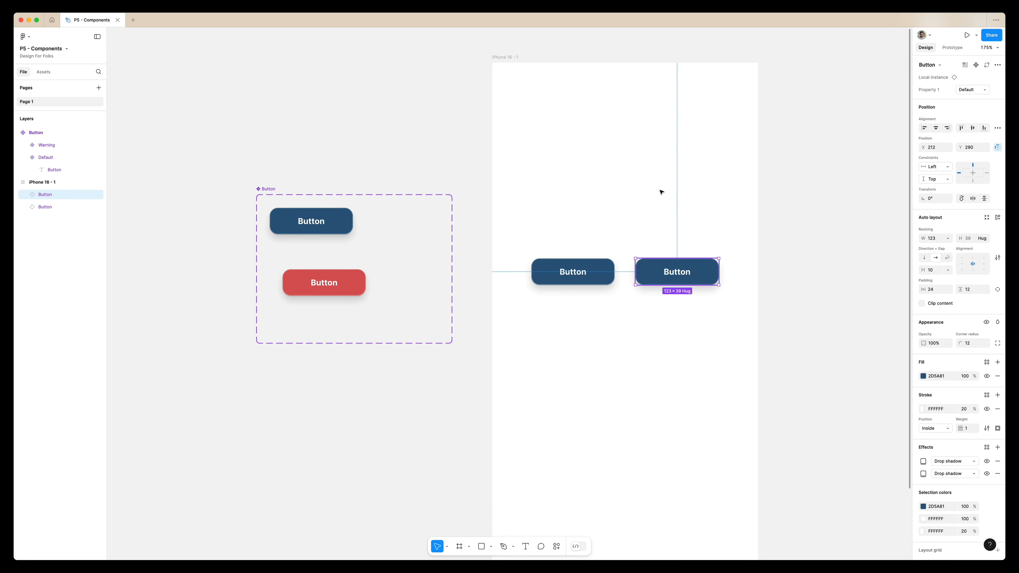
{"action": "left_click_drag", "start_coordinate": [661, 192], "coordinate": [675, 277]}
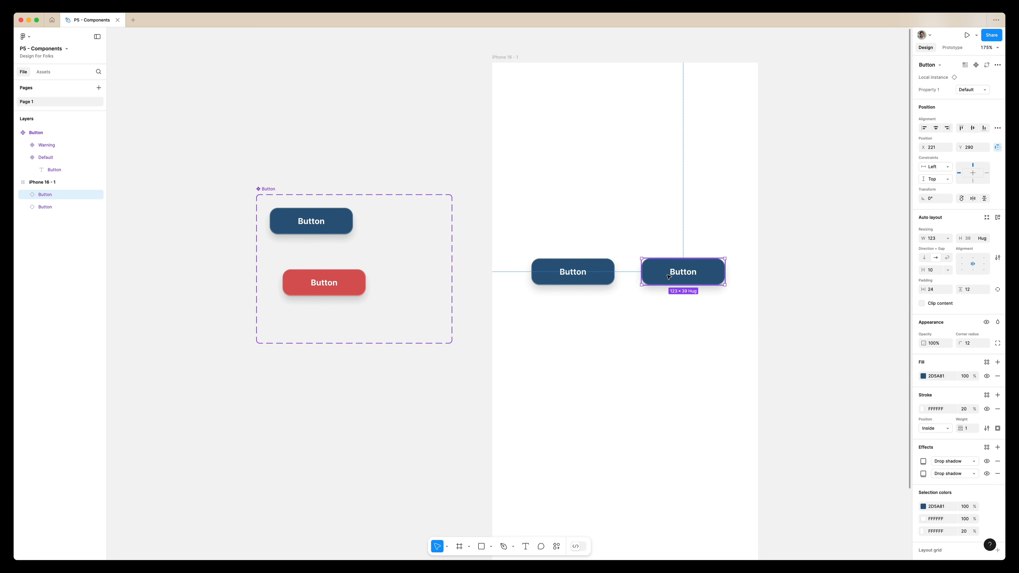
{"action": "key", "text": "Delete"}
{"action": "left_click_drag", "start_coordinate": [591, 272], "coordinate": [703, 274]}
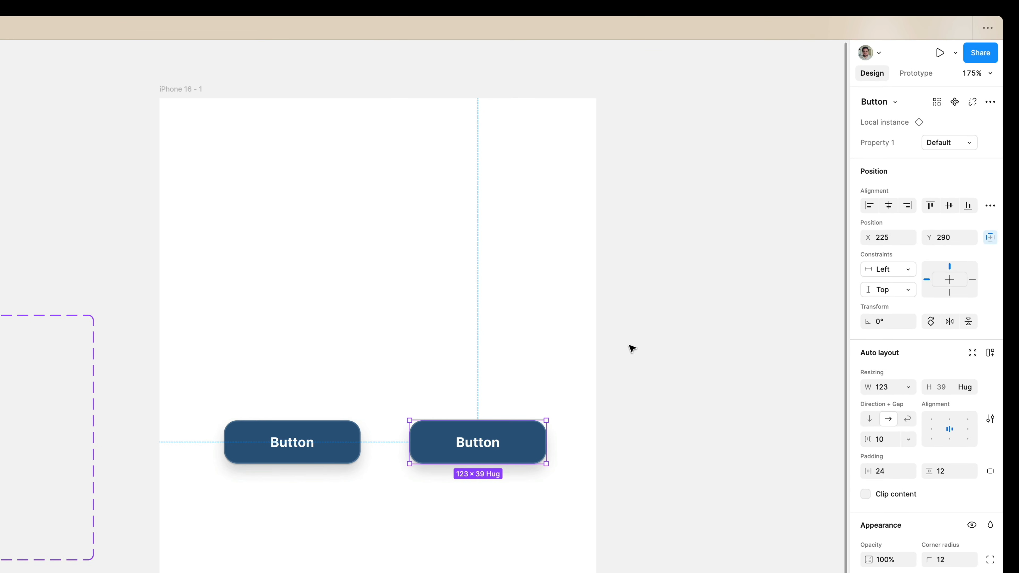
Switch the copied button instance in the iPhone frame to the Warning variant.
{"action": "left_click", "coordinate": [953, 143]}
{"action": "left_click", "coordinate": [953, 142]}
{"action": "left_click", "coordinate": [953, 143]}
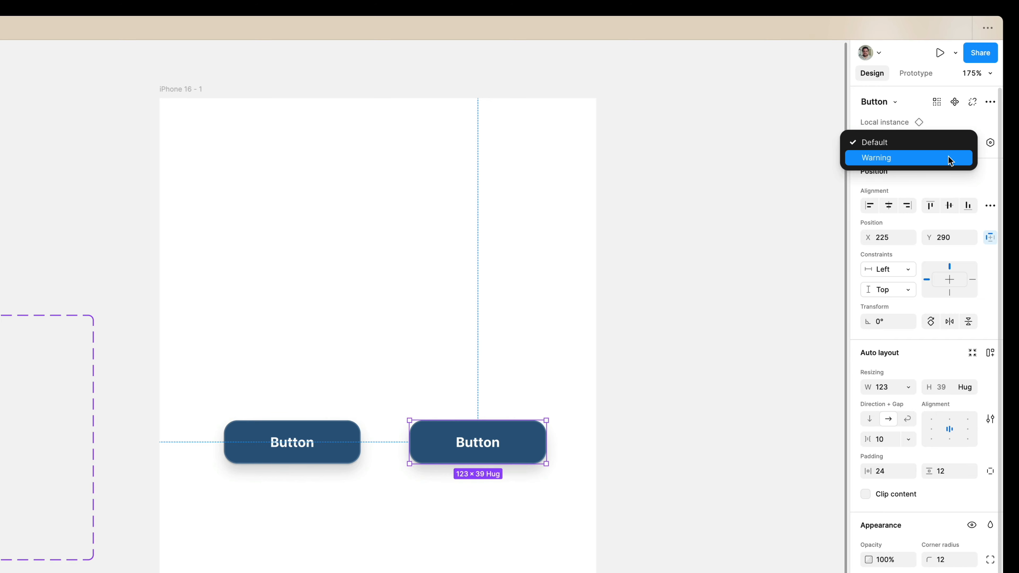
{"action": "left_click", "coordinate": [948, 156]}
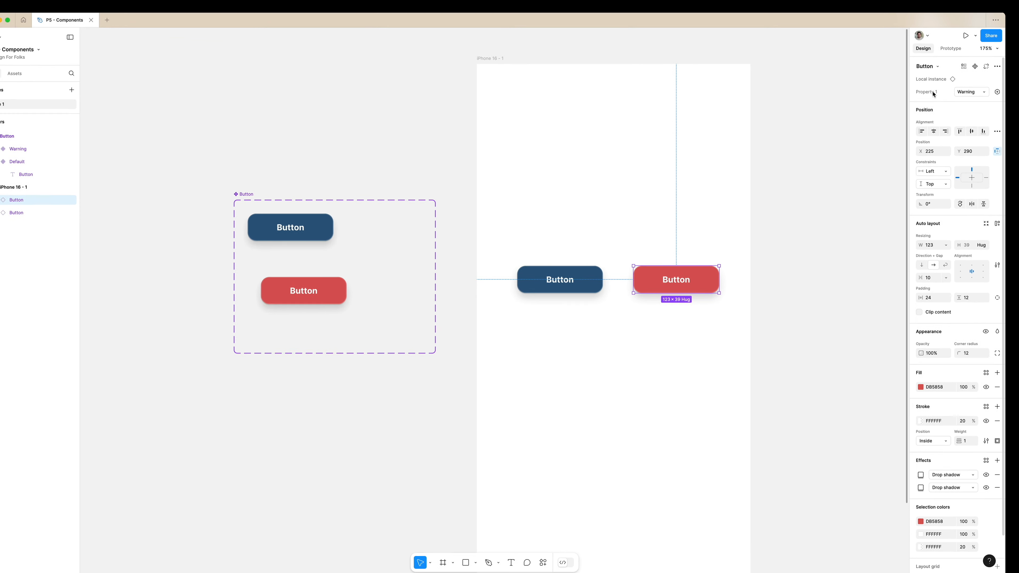
Rename the Button component set's variant property to Type.
{"action": "left_click", "coordinate": [263, 196]}
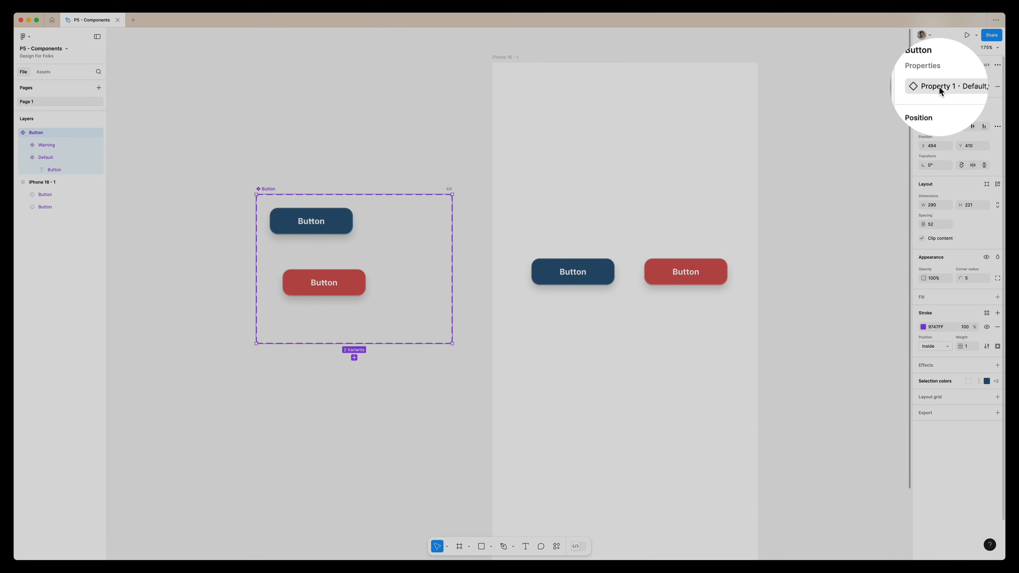
{"action": "double_click", "coordinate": [939, 87]}
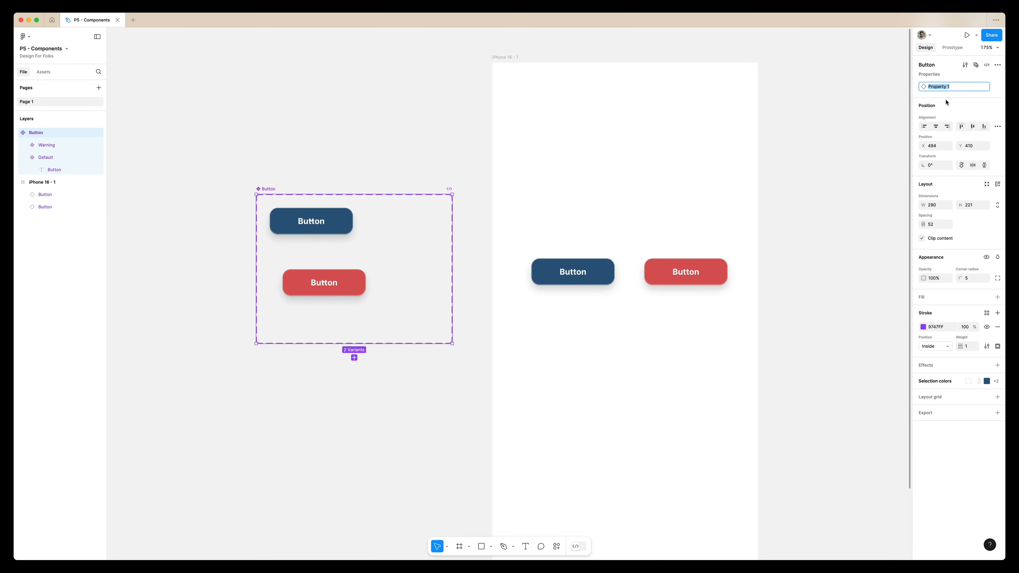
{"action": "type", "text": "Type"}
{"action": "key", "text": "Return"}
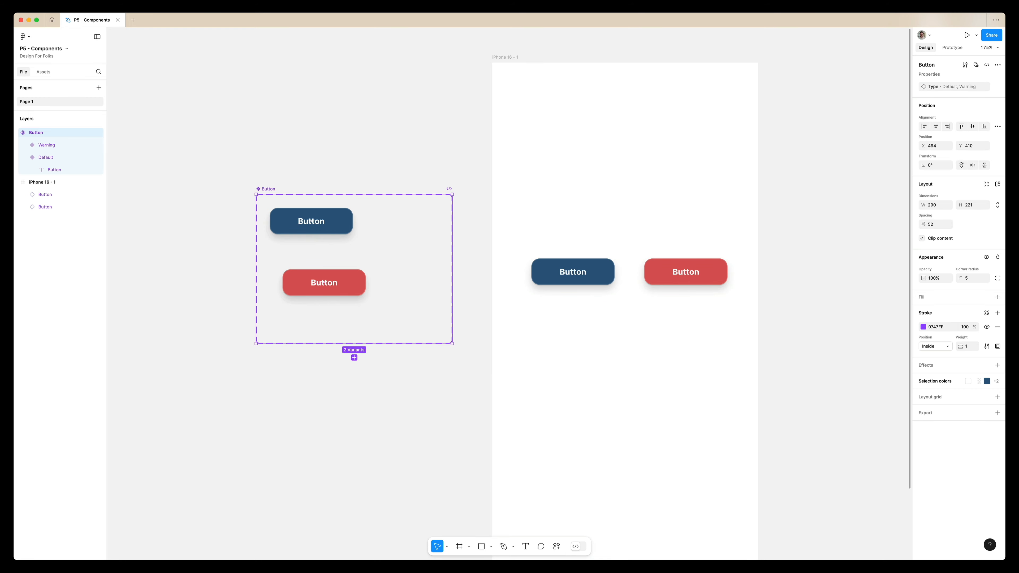
Move the Button component set to X 487, Y 323 and apply auto layout to it.
{"action": "left_click", "coordinate": [378, 248]}
{"action": "scroll", "coordinate": [340, 244], "scroll_direction": "up", "scroll_amount": 3}
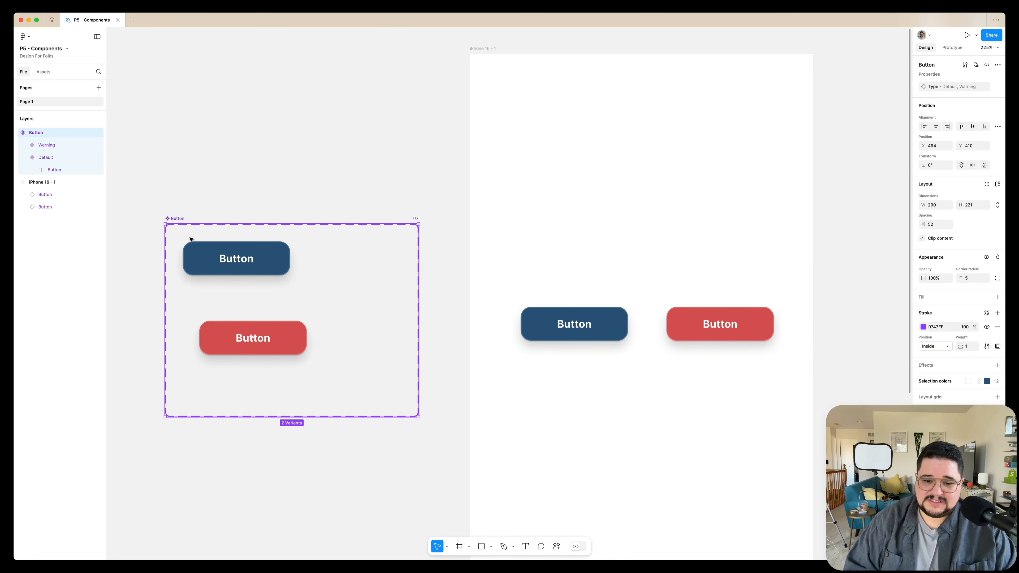
{"action": "left_click_drag", "start_coordinate": [190, 239], "coordinate": [165, 153]}
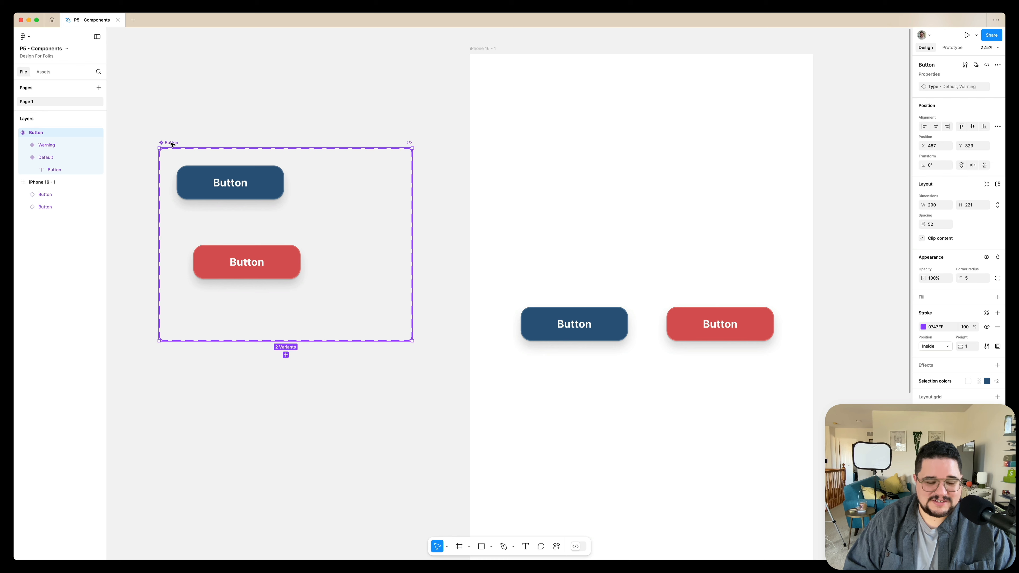
{"action": "key", "text": "shift+a"}
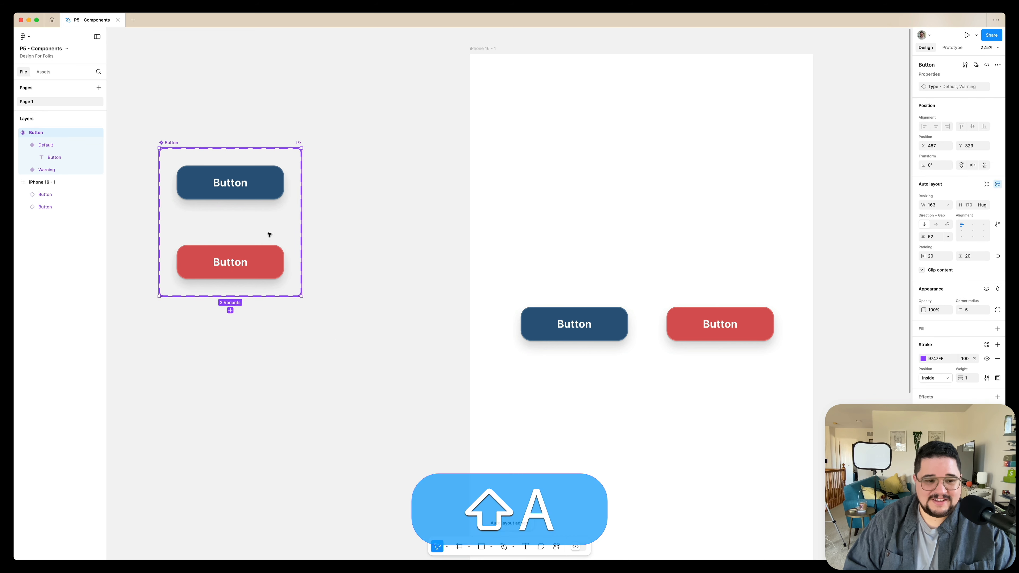
Duplicate the default variant inside the Button set and name the new variant Disabled.
{"action": "left_click", "coordinate": [257, 261]}
{"action": "left_click", "coordinate": [257, 192]}
{"action": "key", "text": "super+d"}
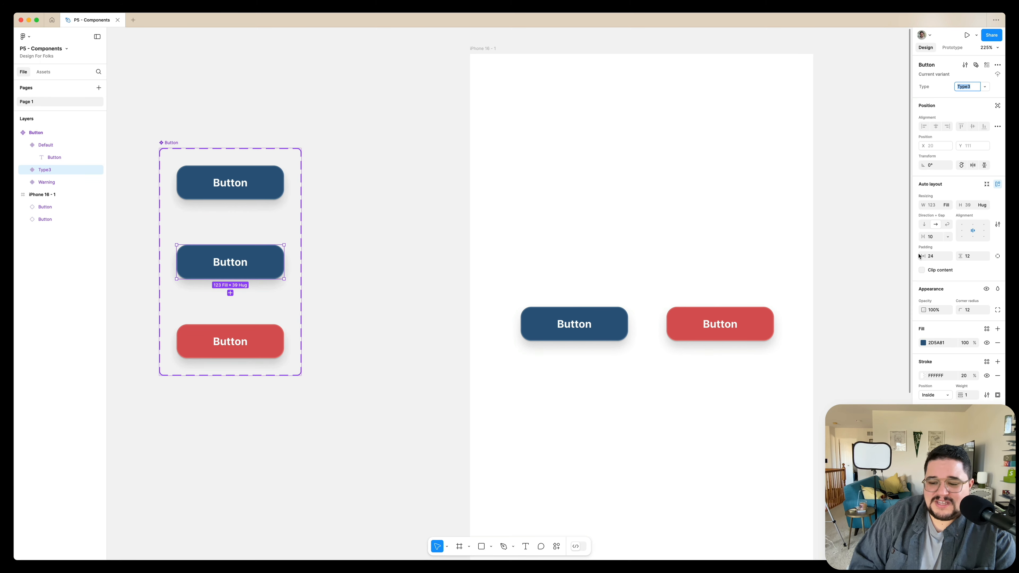
{"action": "type", "text": "Disabled"}
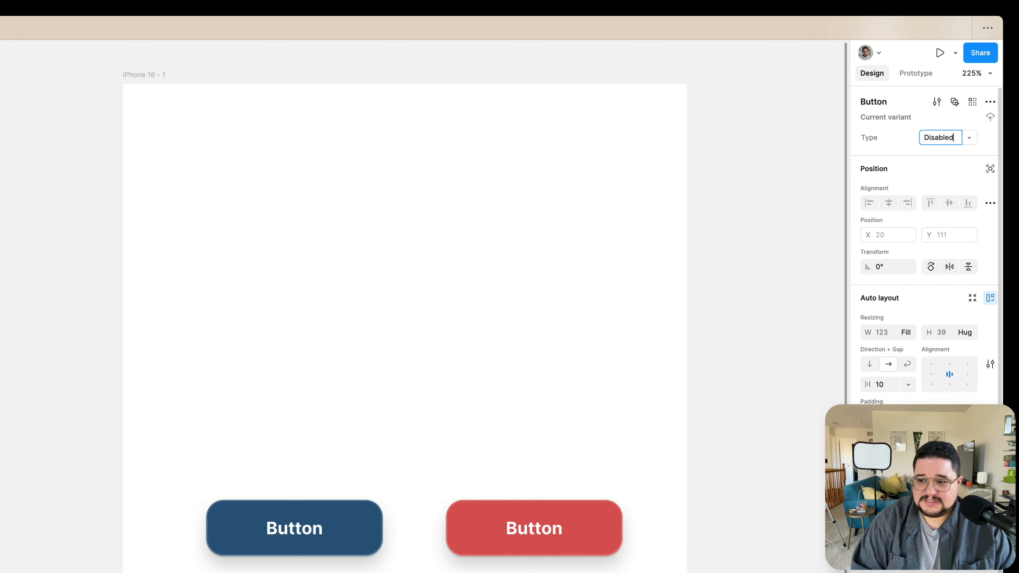
{"action": "key", "text": "Return"}
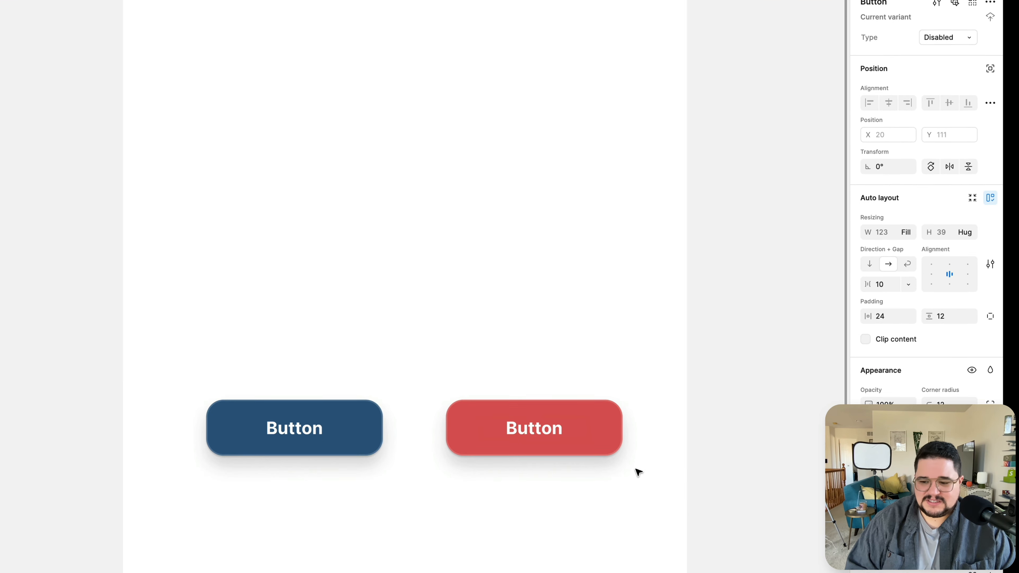
Set the Disabled variant's fill to grey B0B0B0 and its label colour to light grey CBCBCB.
{"action": "left_click", "coordinate": [868, 202]}
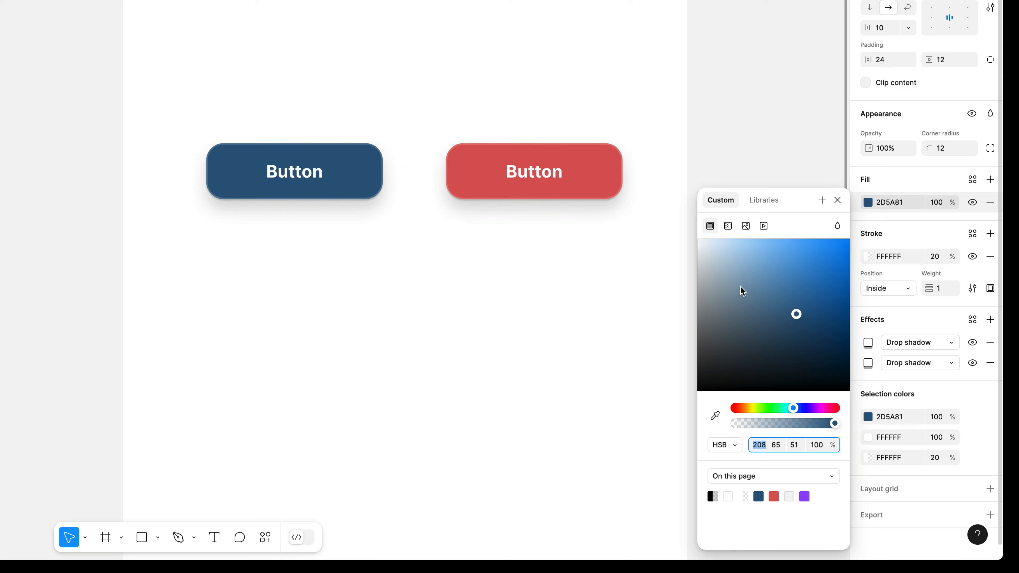
{"action": "left_click_drag", "start_coordinate": [740, 287], "coordinate": [754, 349]}
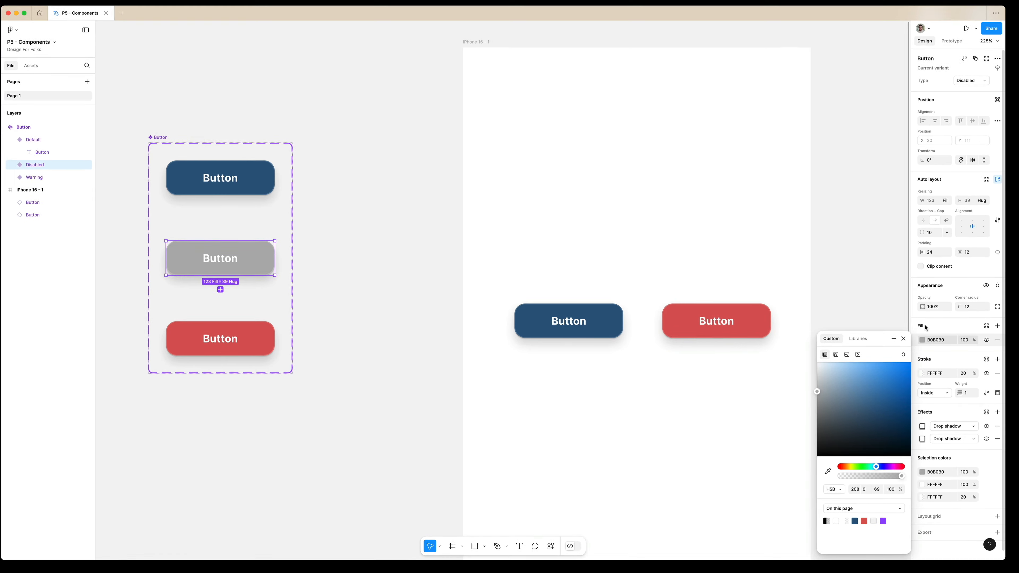
{"action": "left_click", "coordinate": [211, 259], "text": "super"}
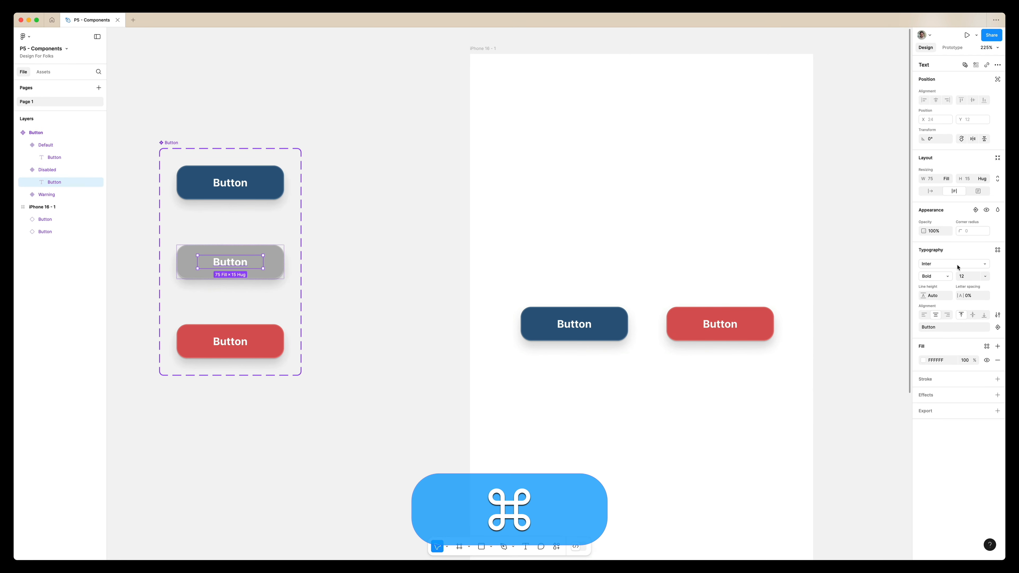
{"action": "left_click", "coordinate": [923, 360]}
{"action": "left_click_drag", "start_coordinate": [831, 385], "coordinate": [819, 380]}
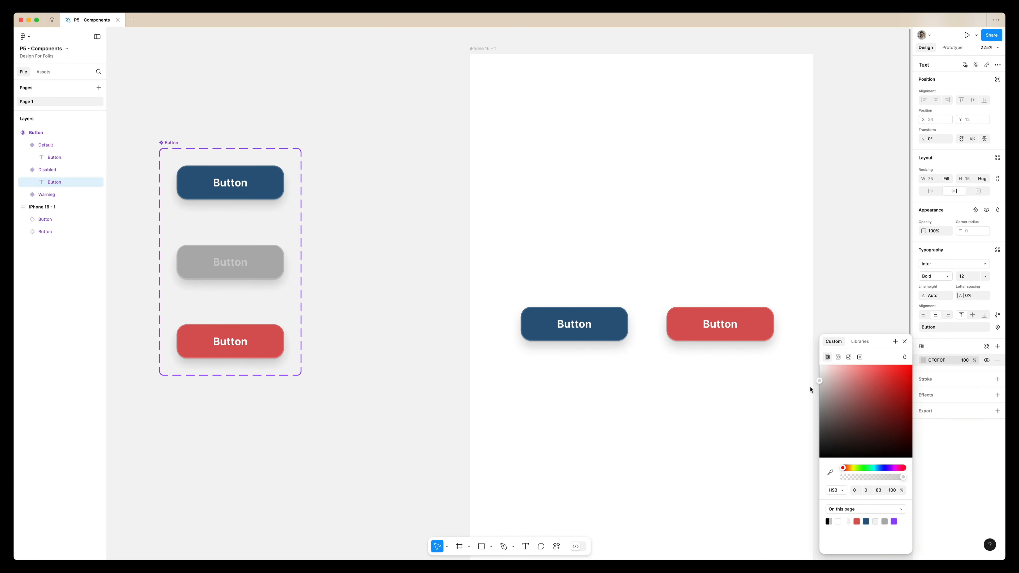
{"action": "left_click", "coordinate": [421, 257]}
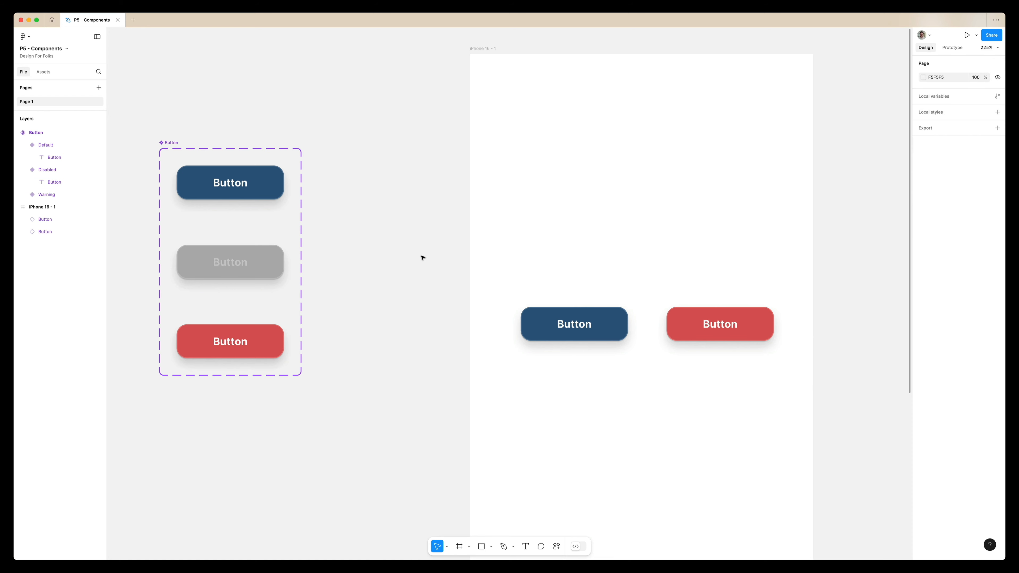
Change the label text of the Disabled variant to "Disabled".
{"action": "left_click", "coordinate": [227, 268], "text": "super"}
{"action": "double_click", "coordinate": [226, 268]}
{"action": "type", "text": "Disabled"}
{"action": "key", "text": "super+Return"}
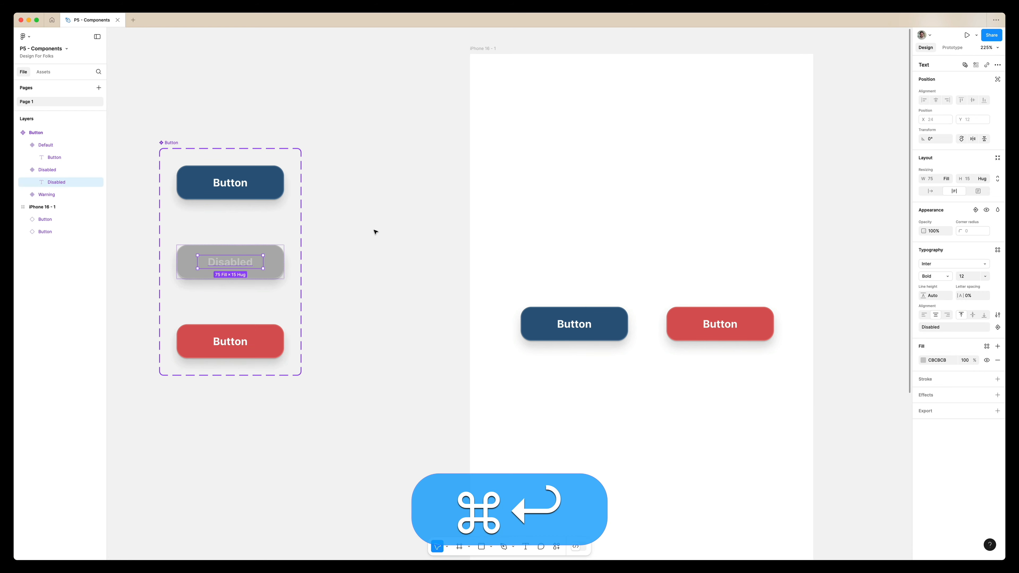
{"action": "left_click", "coordinate": [377, 229]}
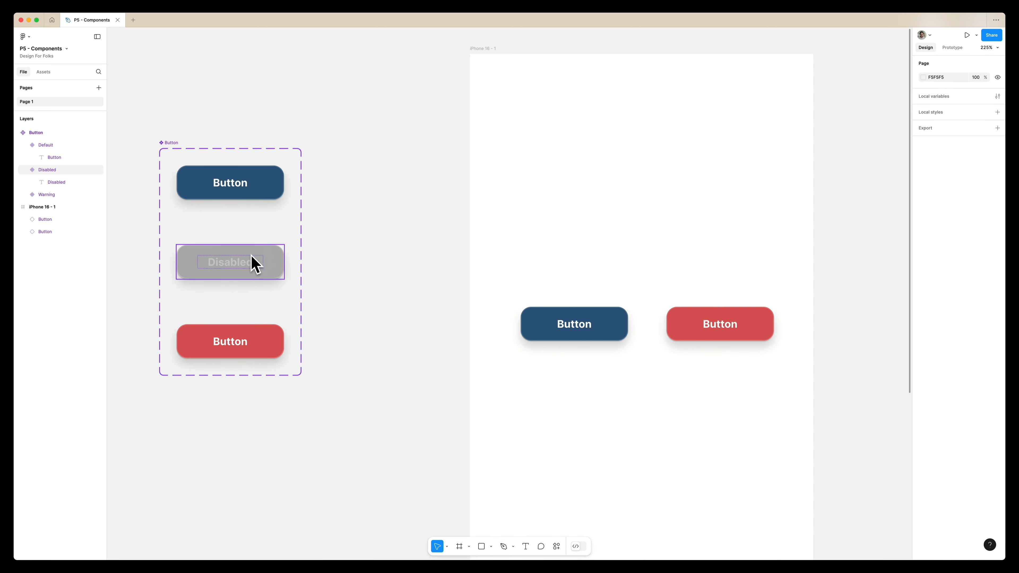
Copy the default instance to X 151, Y 147 in the iPhone frame and change its label to "Cant do that".
{"action": "left_click_drag", "start_coordinate": [602, 317], "coordinate": [666, 203]}
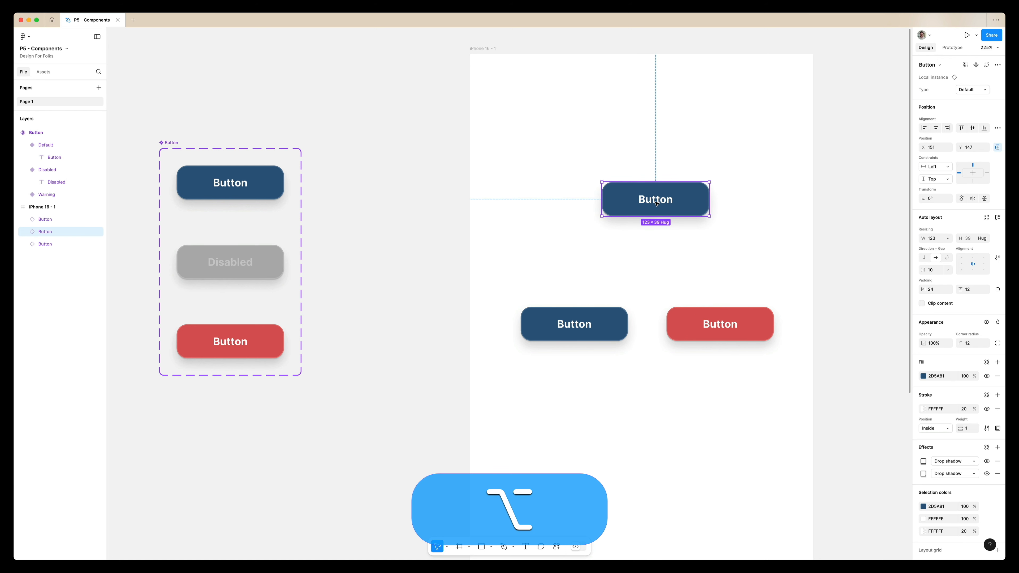
{"action": "double_click", "coordinate": [656, 204]}
{"action": "double_click", "coordinate": [654, 204]}
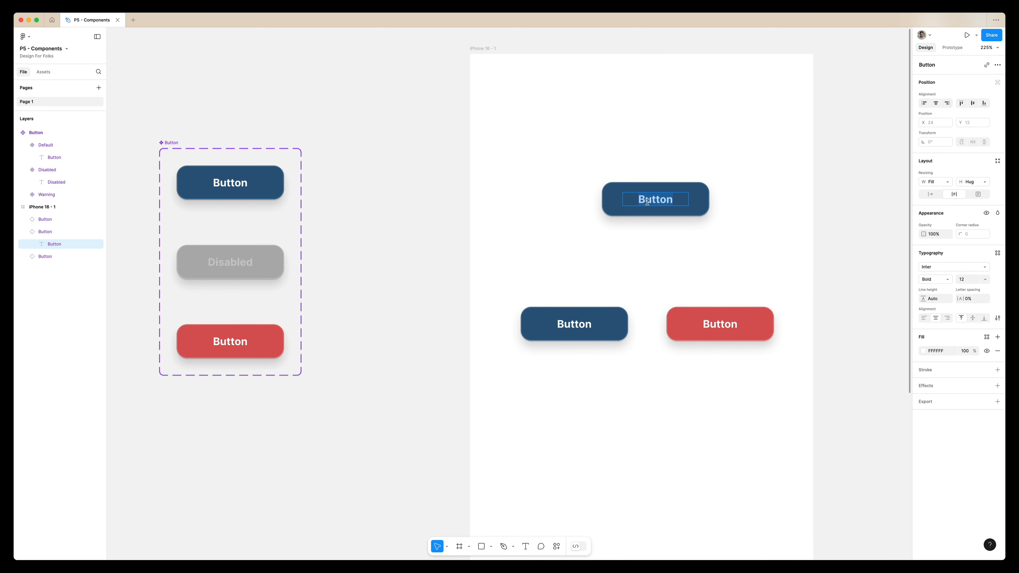
{"action": "type", "text": "Cant do that"}
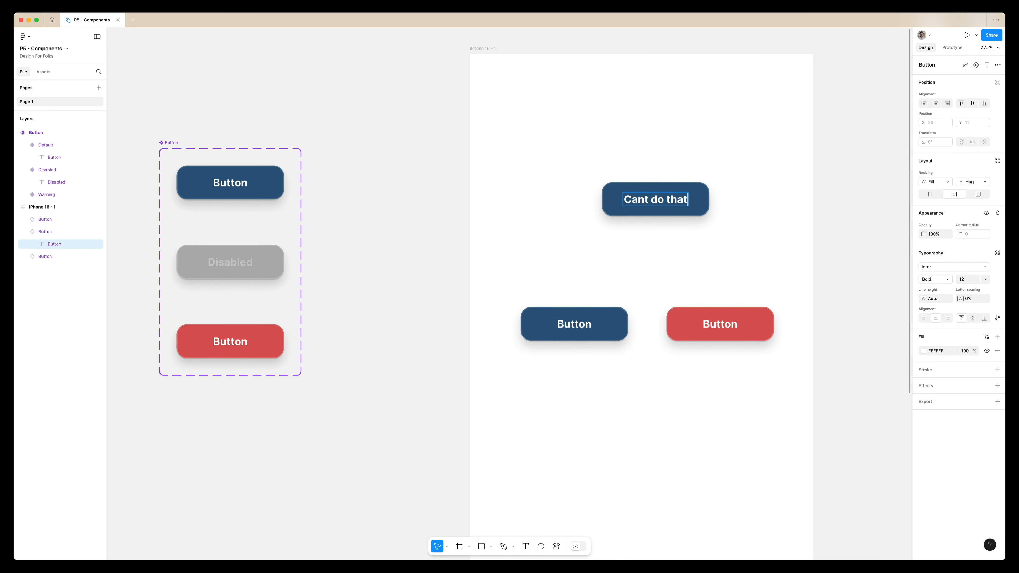
{"action": "key", "text": "Escape"}
{"action": "left_click", "coordinate": [707, 206]}
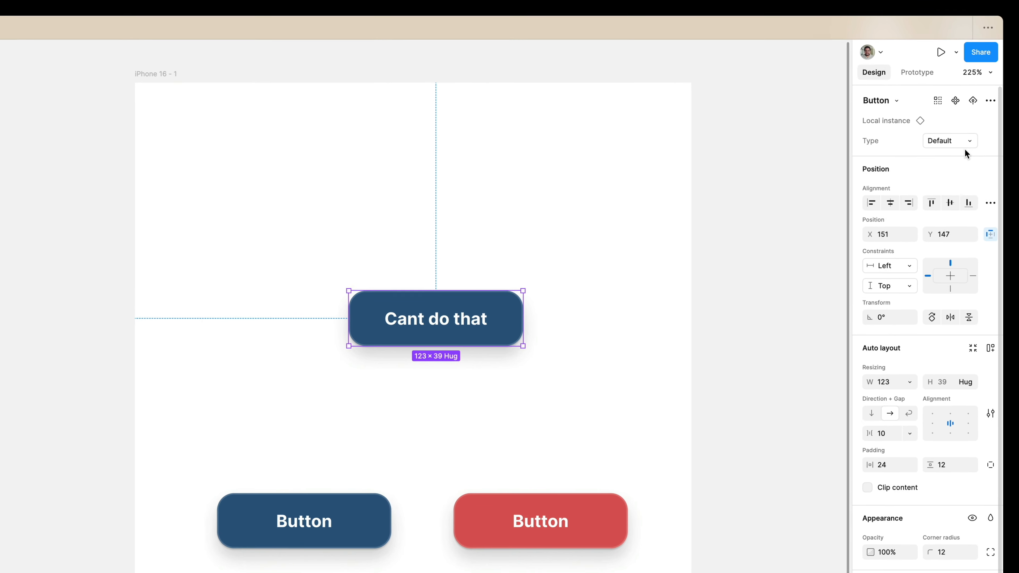
Try the Disabled variant on the "Cant do that" instance and undo the switch.
{"action": "left_click", "coordinate": [964, 140]}
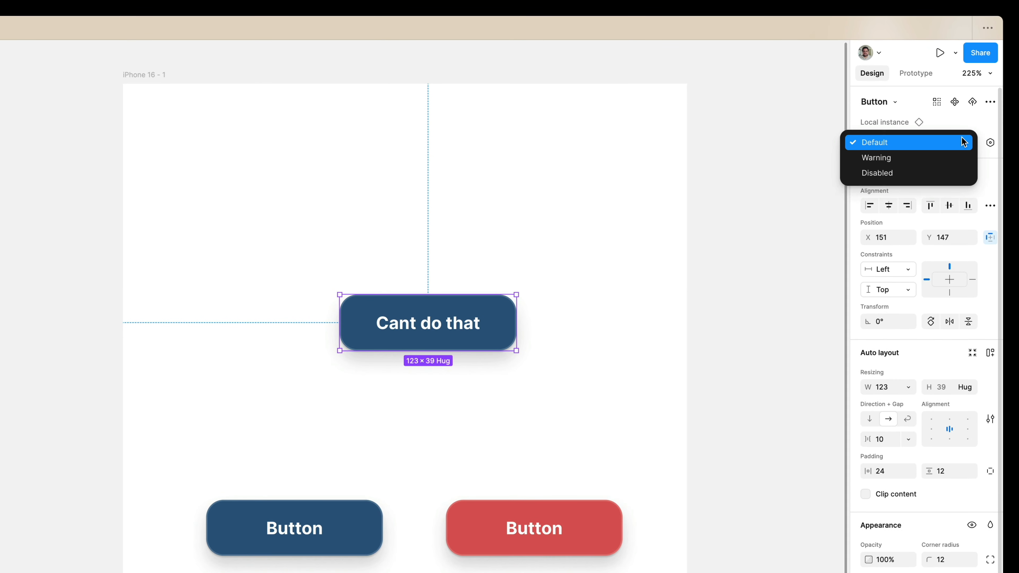
{"action": "left_click", "coordinate": [923, 173]}
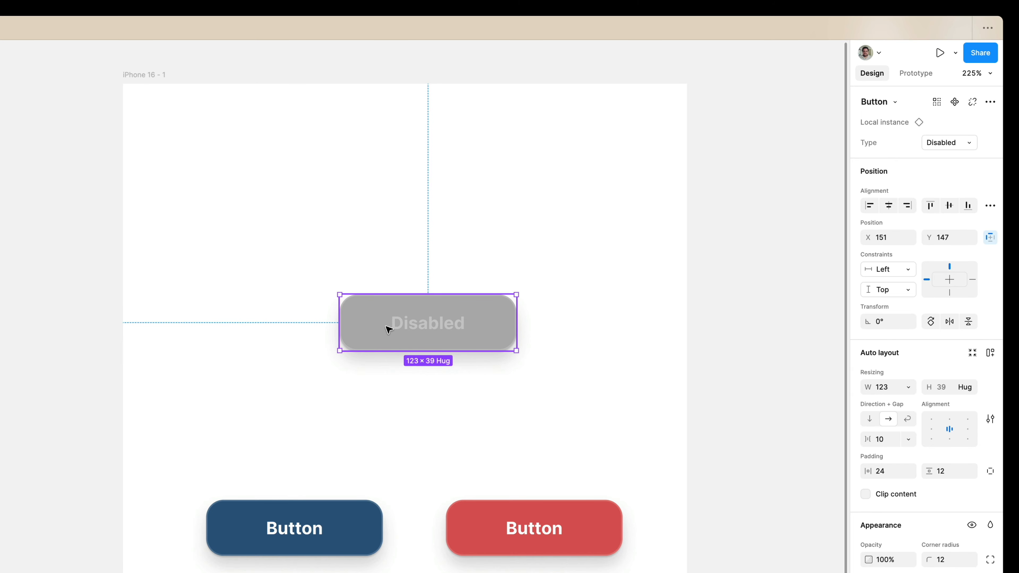
{"action": "key", "text": "super+z"}
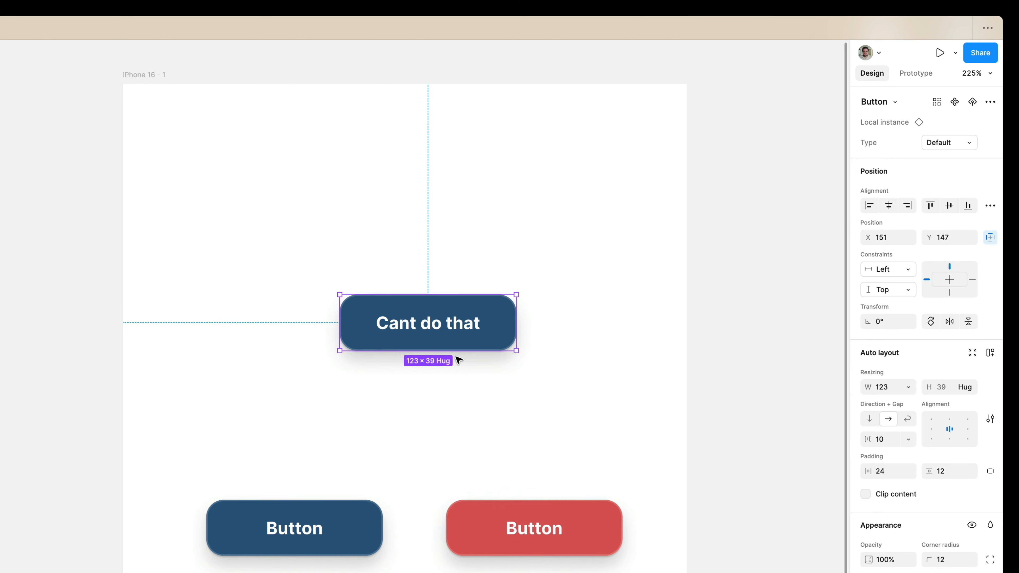
Correct the "Cant do that" instance's label to "Can't do that" and widen the instance to 165 about its centre.
{"action": "double_click", "coordinate": [412, 328]}
{"action": "double_click", "coordinate": [412, 325]}
{"action": "left_click", "coordinate": [411, 324]}
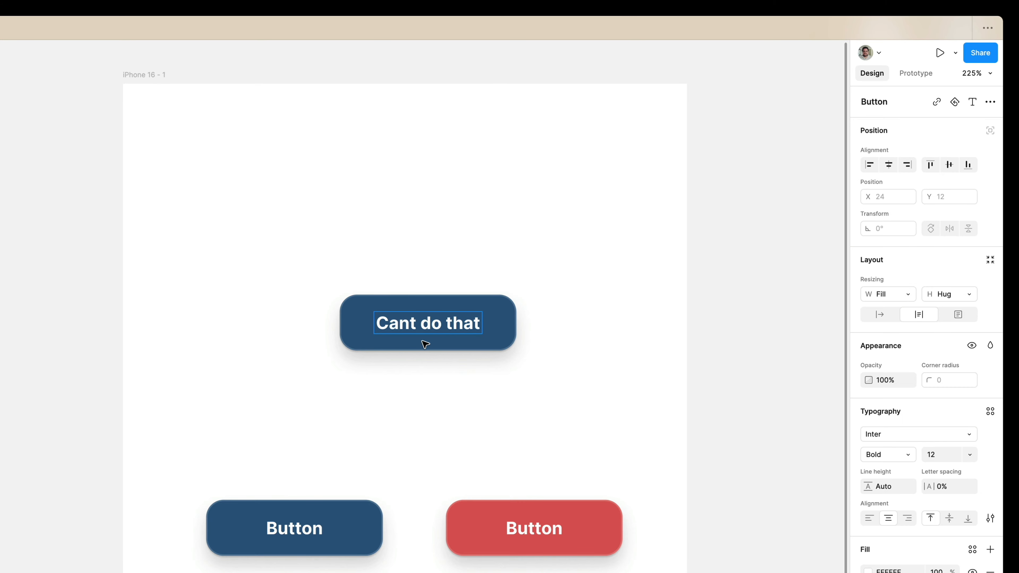
{"action": "type", "text": "'"}
{"action": "key", "text": "super+Return"}
{"action": "left_click_drag", "start_coordinate": [518, 321], "coordinate": [544, 321]}
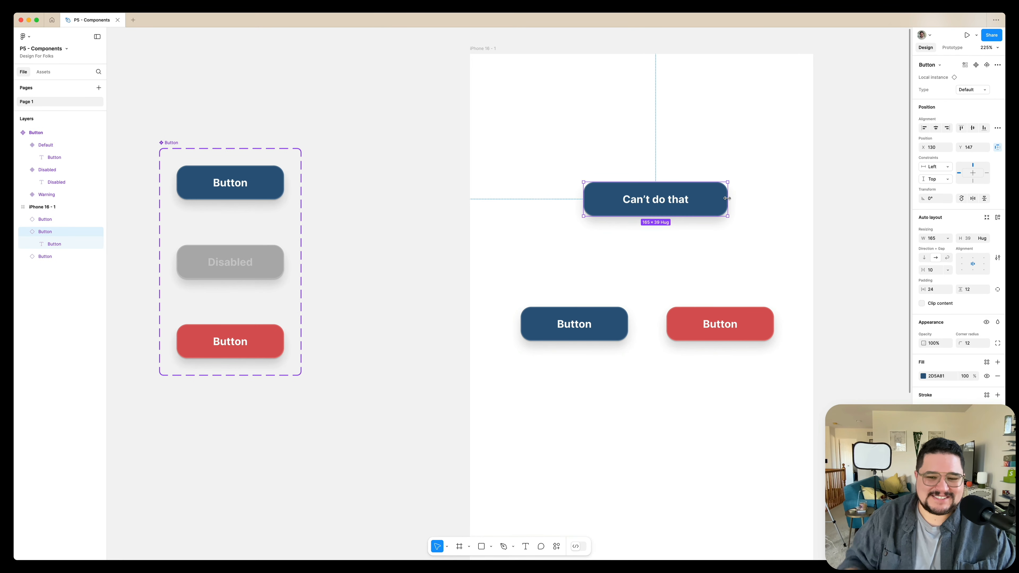
Set the Button component set's horizontal and vertical padding to 24 and the gap between its variants to 24.
{"action": "left_click", "coordinate": [178, 148]}
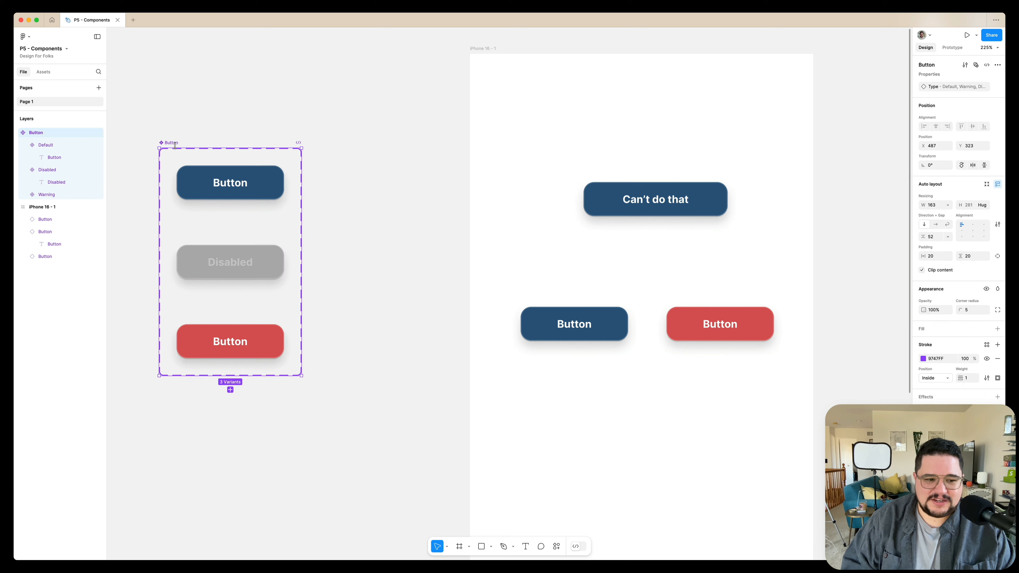
{"action": "left_click", "coordinate": [932, 256]}
{"action": "type", "text": "24"}
{"action": "left_click", "coordinate": [966, 254]}
{"action": "type", "text": "24"}
{"action": "left_click", "coordinate": [936, 238]}
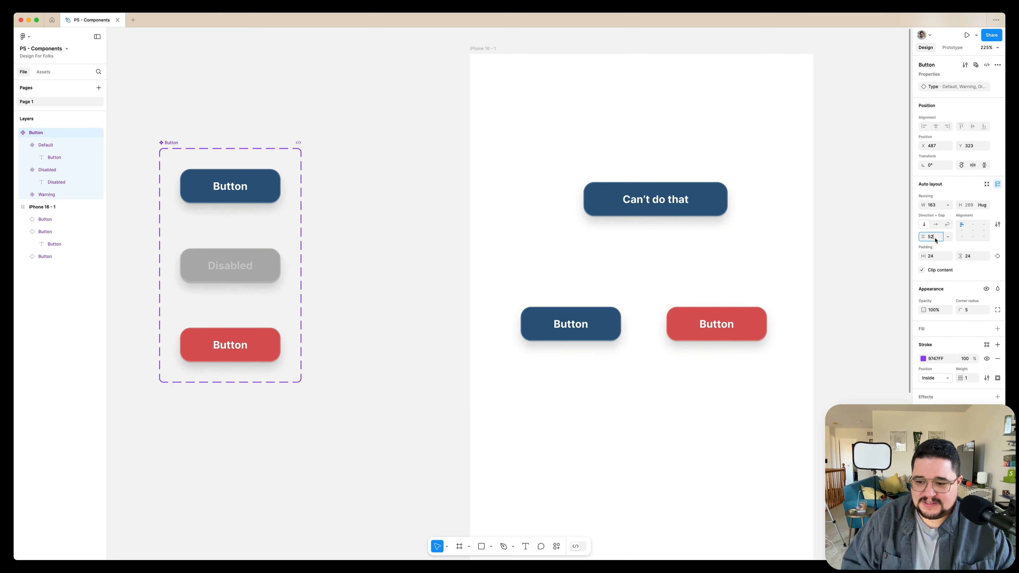
{"action": "type", "text": "24"}
{"action": "key", "text": "Return"}
{"action": "left_click", "coordinate": [239, 251]}
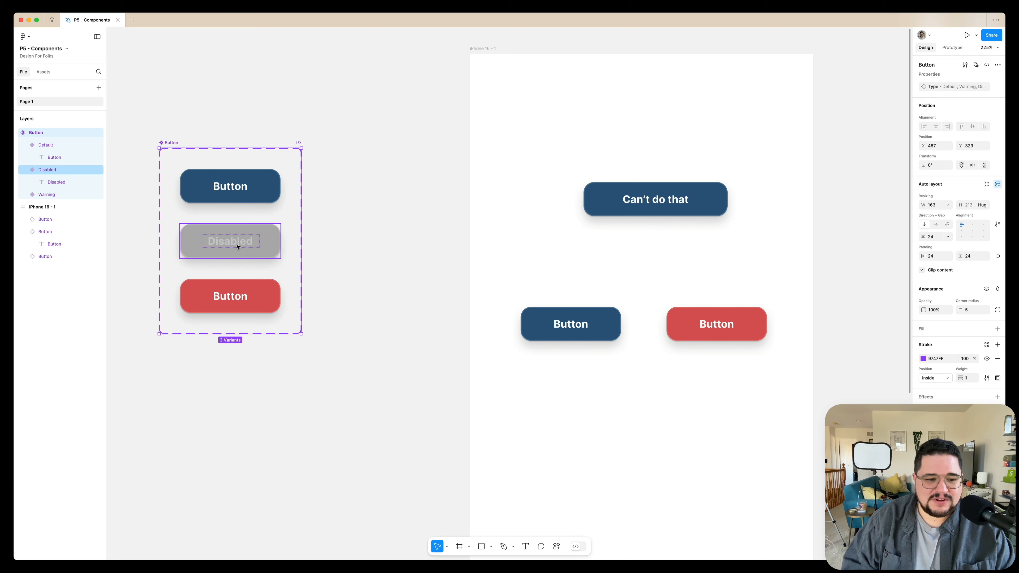
Create a text property named "Btn Label" with the value "Button" from the Default variant's label.
{"action": "left_click", "coordinate": [224, 192], "text": "super"}
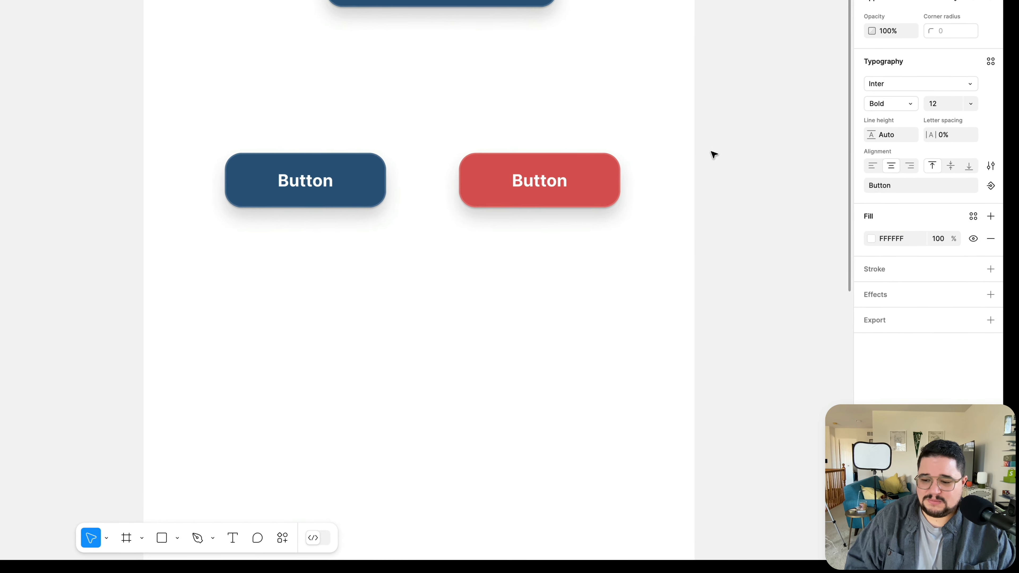
{"action": "left_click", "coordinate": [891, 178]}
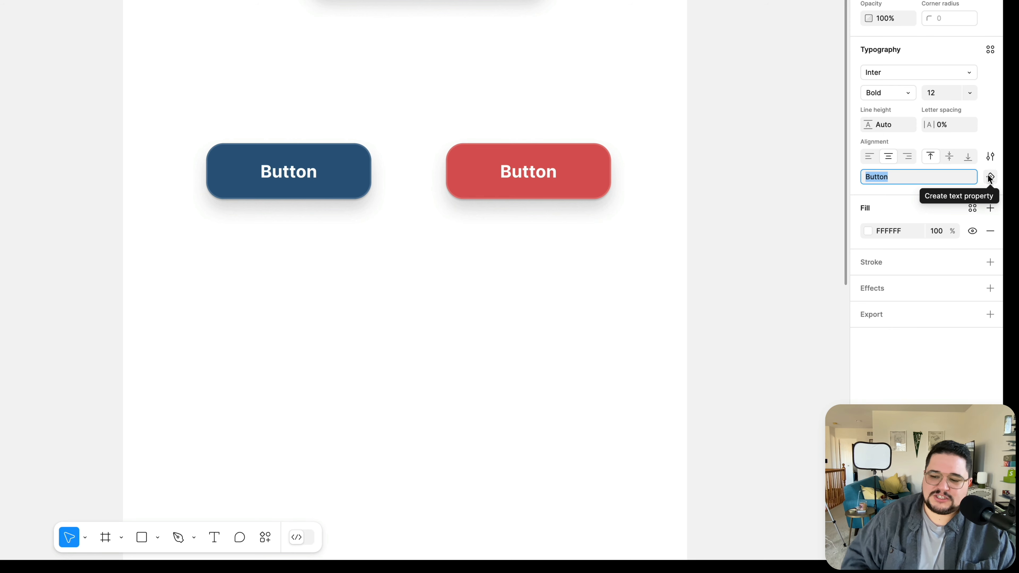
{"action": "left_click", "coordinate": [990, 177]}
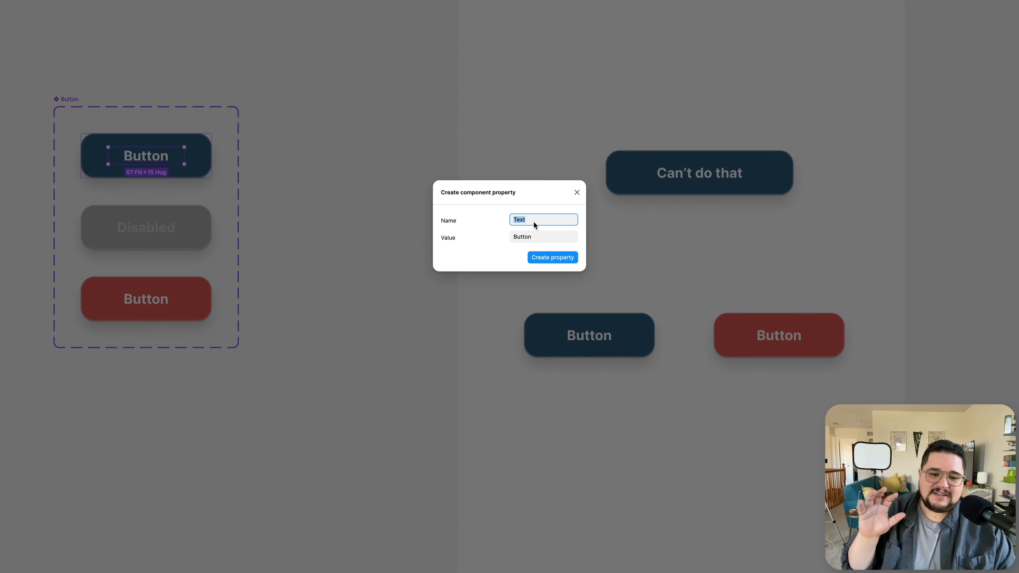
{"action": "type", "text": "B"}
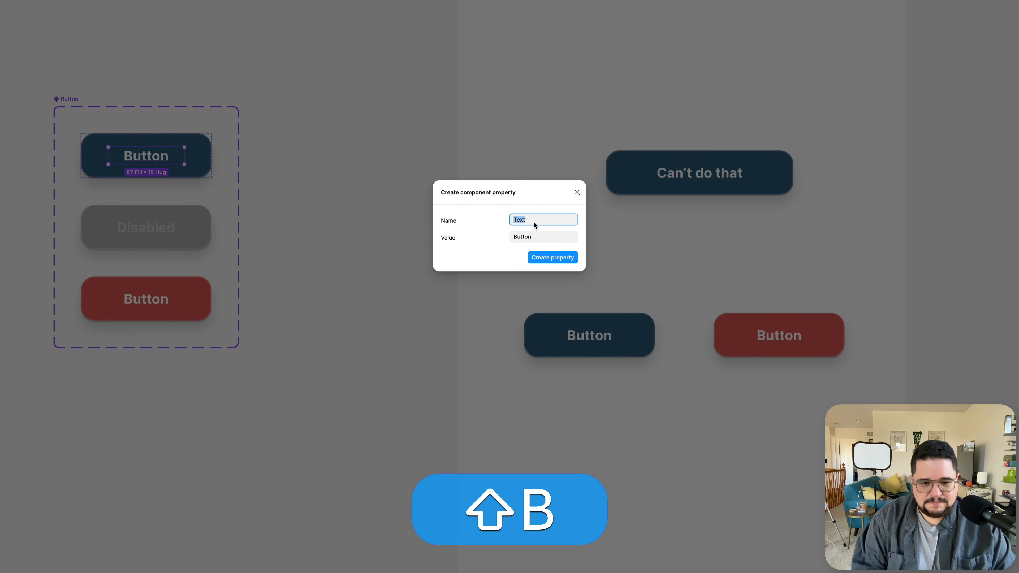
{"action": "type", "text": "tn Label"}
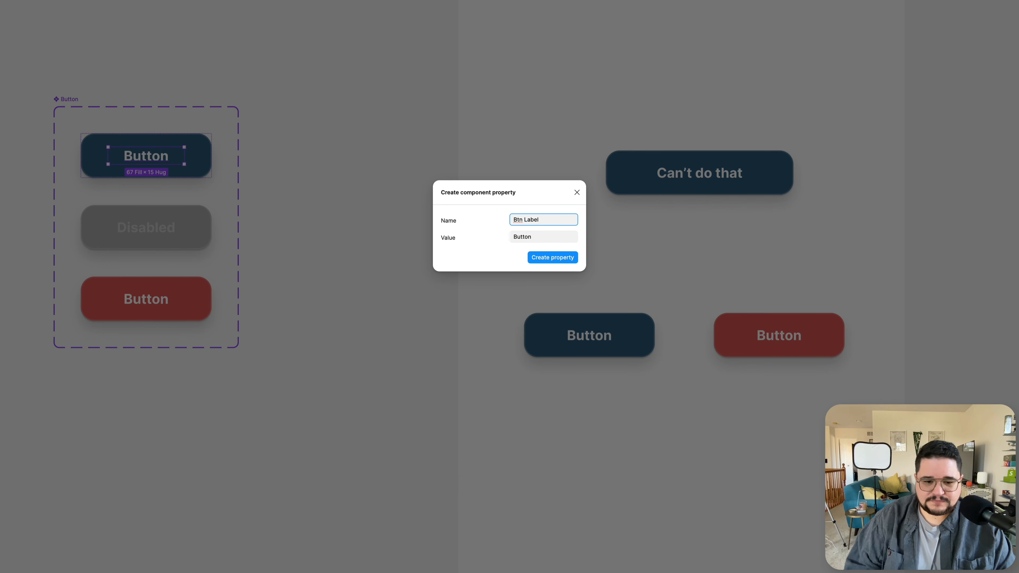
{"action": "left_click", "coordinate": [547, 259]}
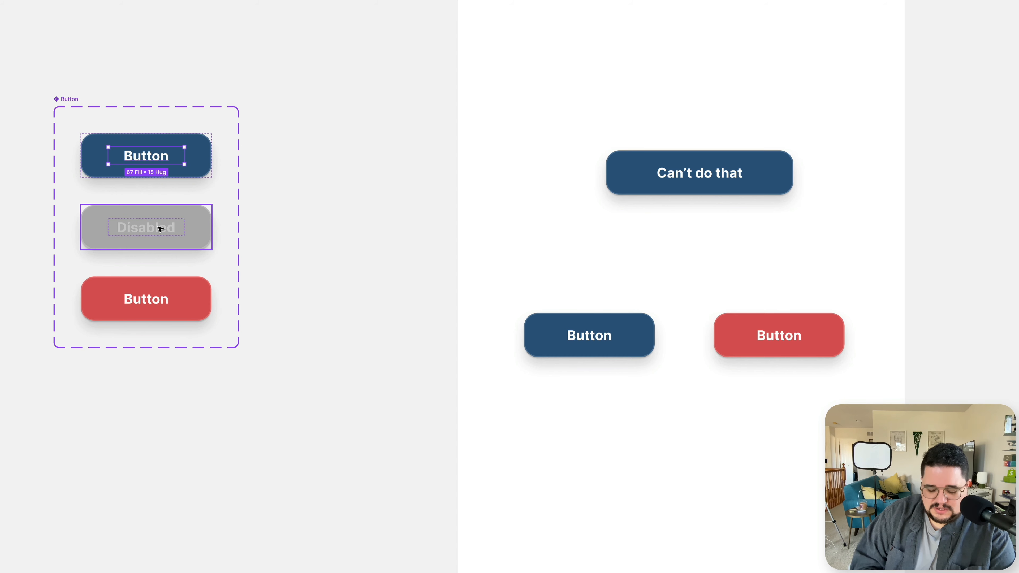
Apply the Btn Label text property to the labels of the Disabled and Warning variants together.
{"action": "left_click", "coordinate": [159, 229], "text": "super"}
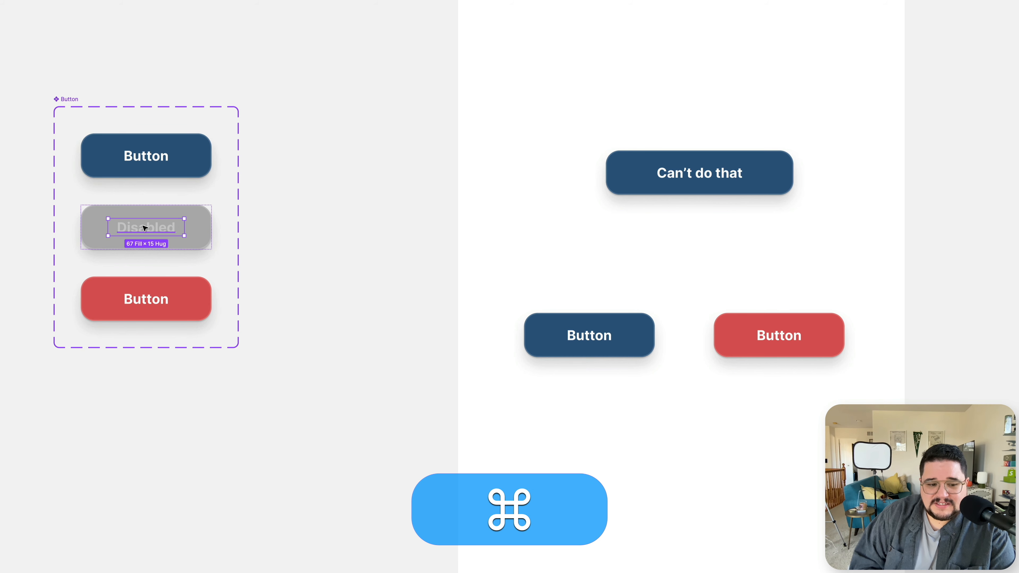
{"action": "left_click", "coordinate": [149, 299], "text": "shift+super"}
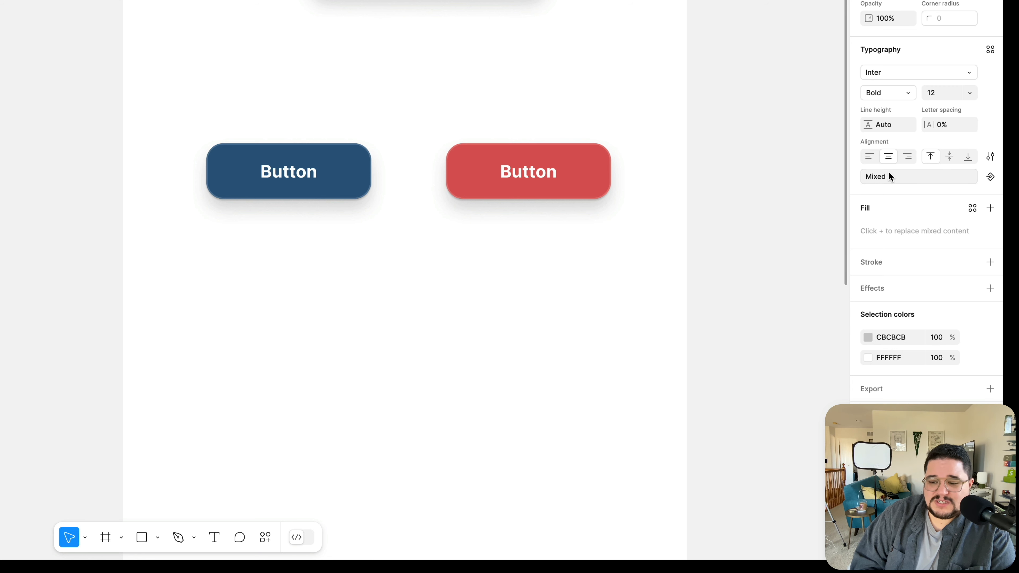
{"action": "left_click", "coordinate": [989, 179]}
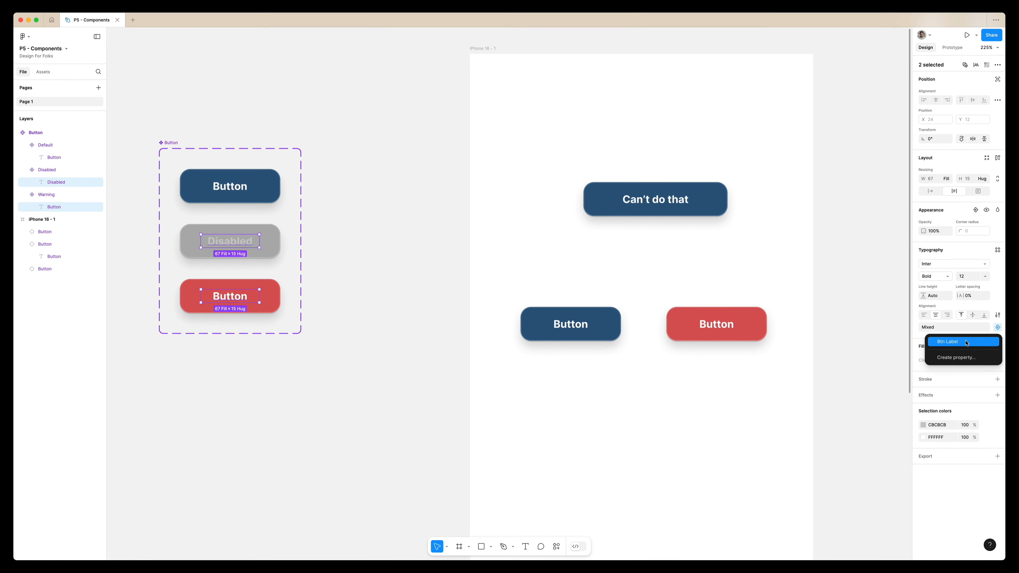
{"action": "left_click", "coordinate": [965, 342]}
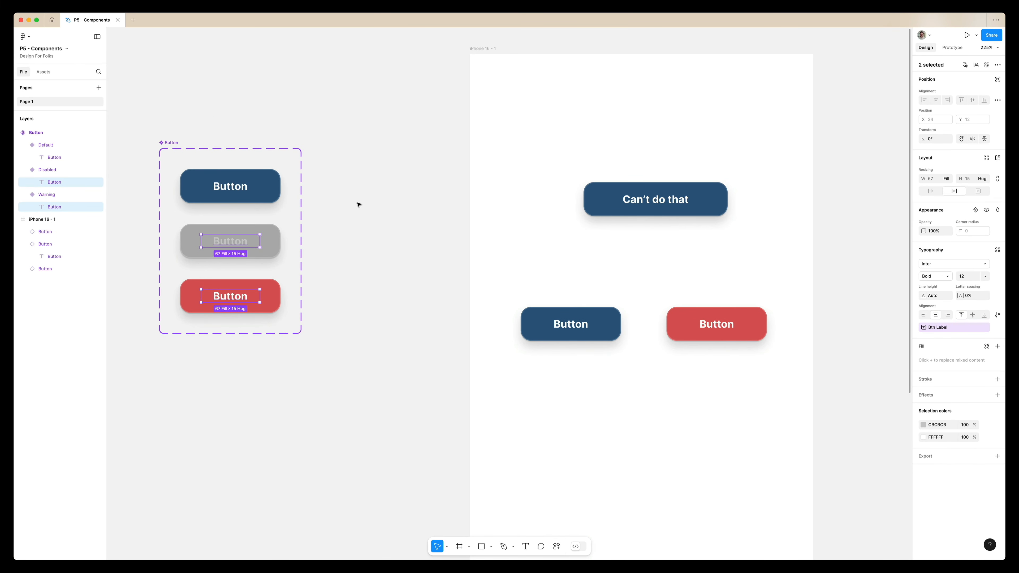
Test the linked labels by changing the Default variant's text to "Button 4" and other numbers, and restore "Button".
{"action": "left_click", "coordinate": [233, 193]}
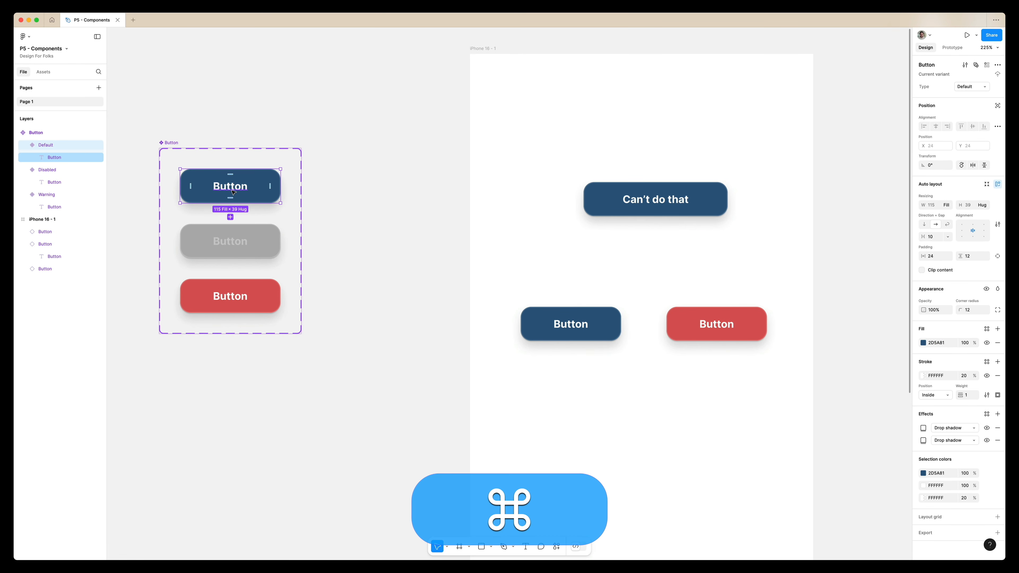
{"action": "left_click", "coordinate": [232, 191], "text": "super"}
{"action": "double_click", "coordinate": [250, 190]}
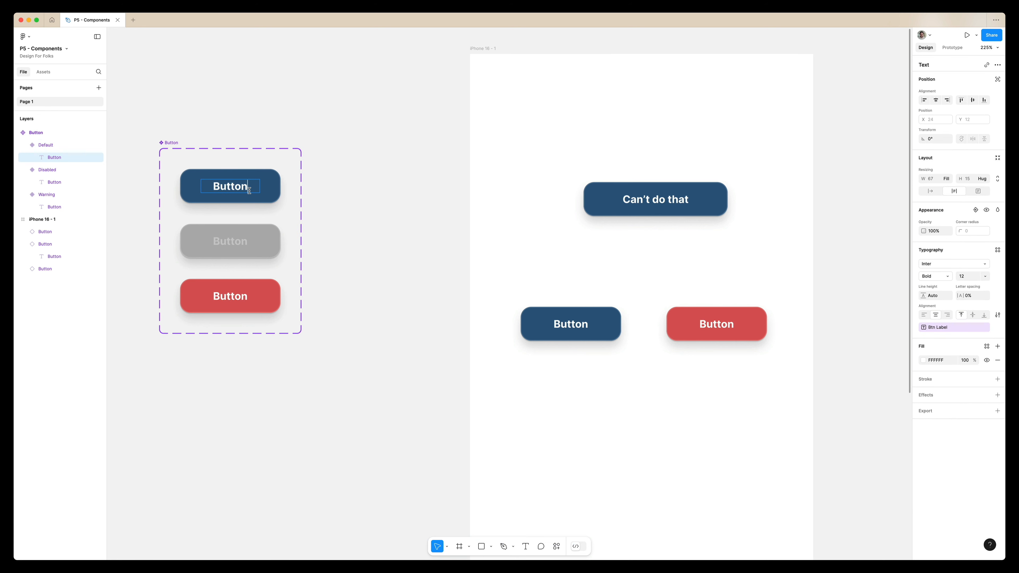
{"action": "type", "text": "4"}
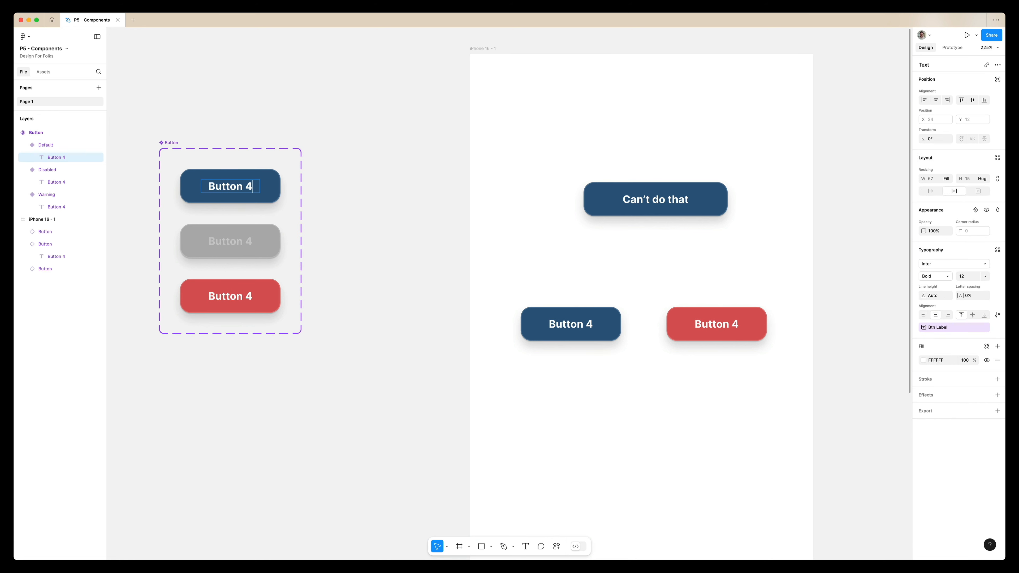
{"action": "key", "text": "BackSpace"}
{"action": "type", "text": "2"}
{"action": "key", "text": "BackSpace"}
{"action": "type", "text": "1"}
{"action": "key", "text": "super+BackSpace"}
{"action": "key", "text": "super+Return"}
{"action": "left_click", "coordinate": [351, 262]}
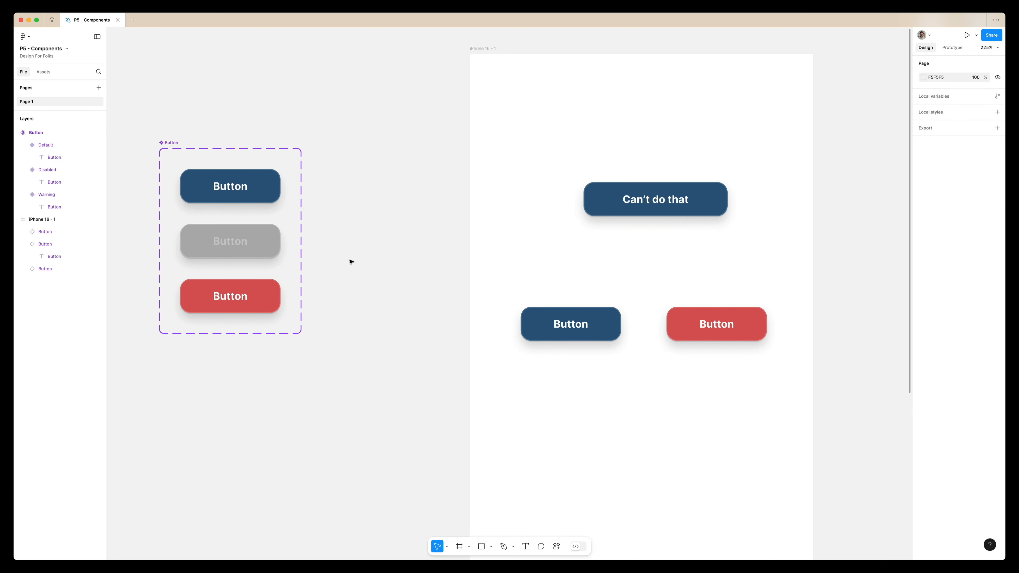
Copy the Warning instance in the iPhone frame to X 130, Y 406, below the two middle buttons.
{"action": "scroll", "coordinate": [586, 390], "scroll_direction": "down", "scroll_amount": 5}
{"action": "scroll", "coordinate": [586, 391], "scroll_direction": "right", "scroll_amount": 4}
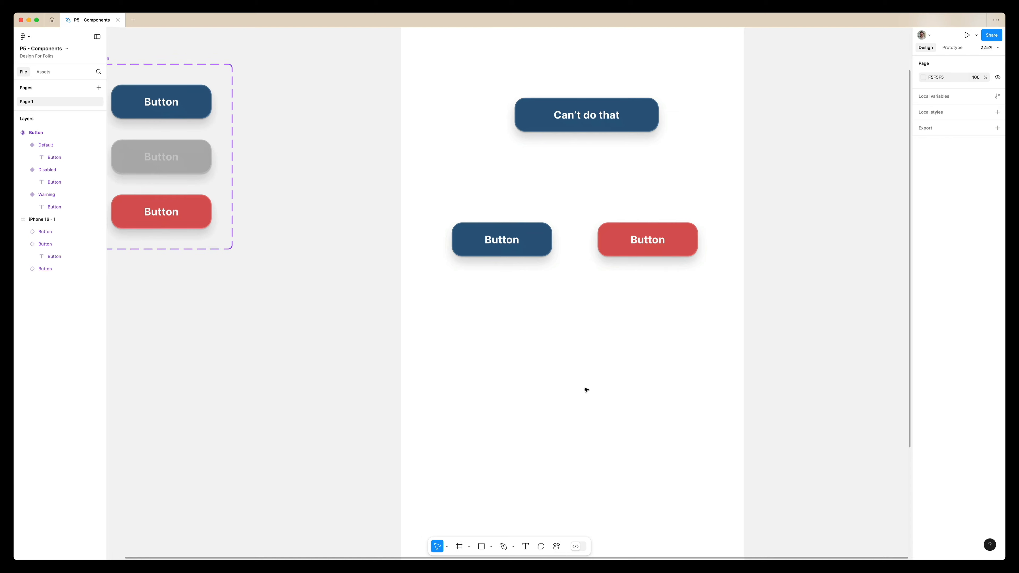
{"action": "key", "text": "alt"}
{"action": "left_click_drag", "start_coordinate": [661, 236], "coordinate": [578, 337]}
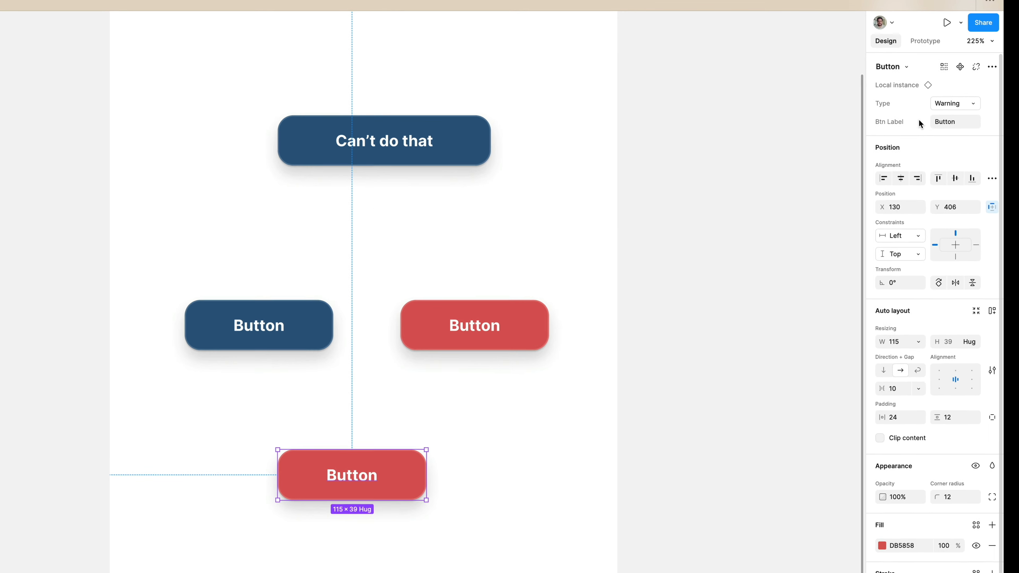
Set the Btn Label property of the copied Warning instance to "Warning".
{"action": "left_click", "coordinate": [976, 103]}
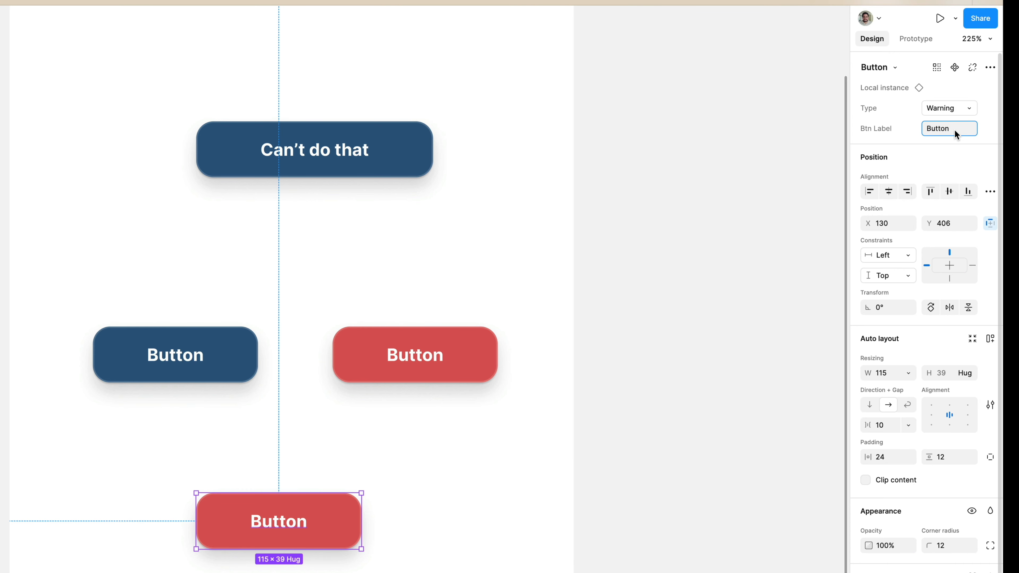
{"action": "key", "text": "super+a"}
{"action": "type", "text": "Warni"}
{"action": "key", "text": "Return"}
{"action": "key", "text": "alt"}
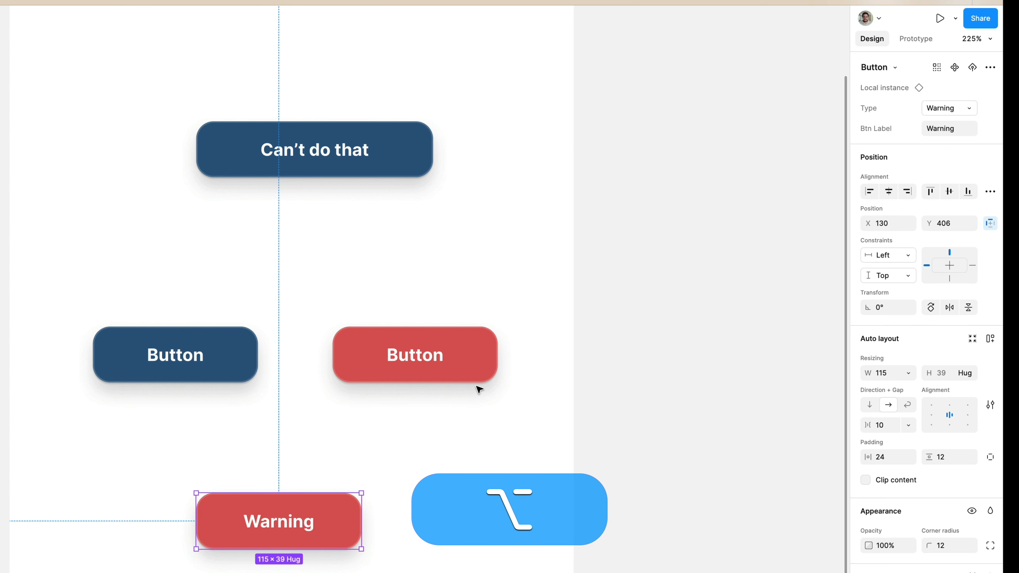
Replace the copied instance's label with "Smile" by editing its text directly on the canvas.
{"action": "left_click", "coordinate": [938, 109]}
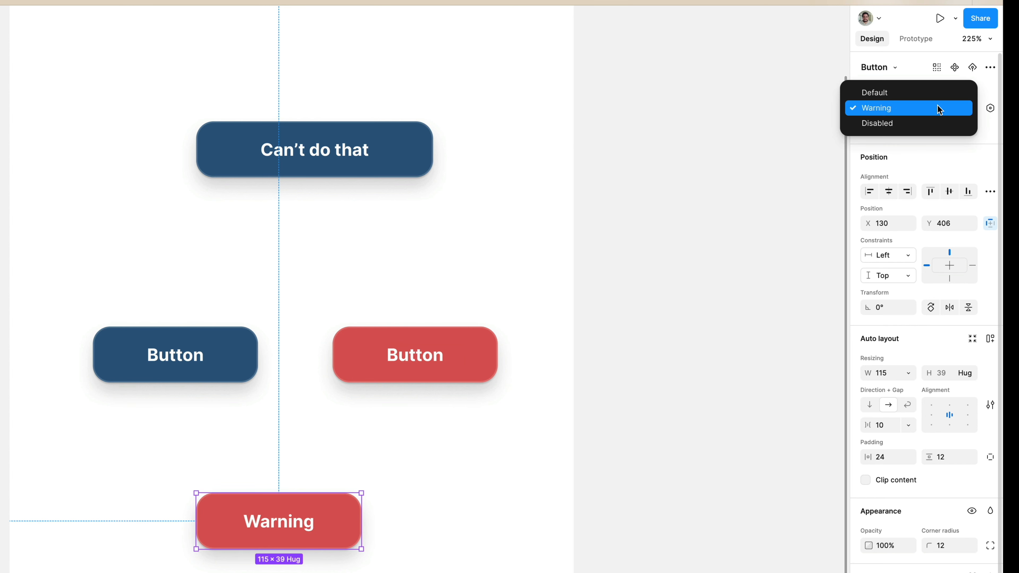
{"action": "double_click", "coordinate": [288, 525], "text": "super"}
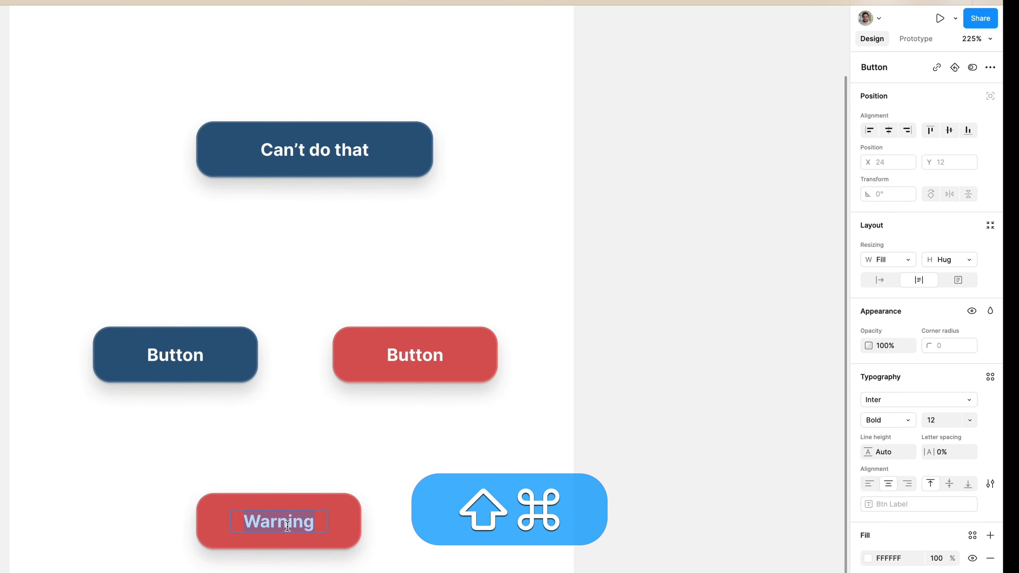
{"action": "type", "text": "Smile"}
{"action": "key", "text": "super+Return"}
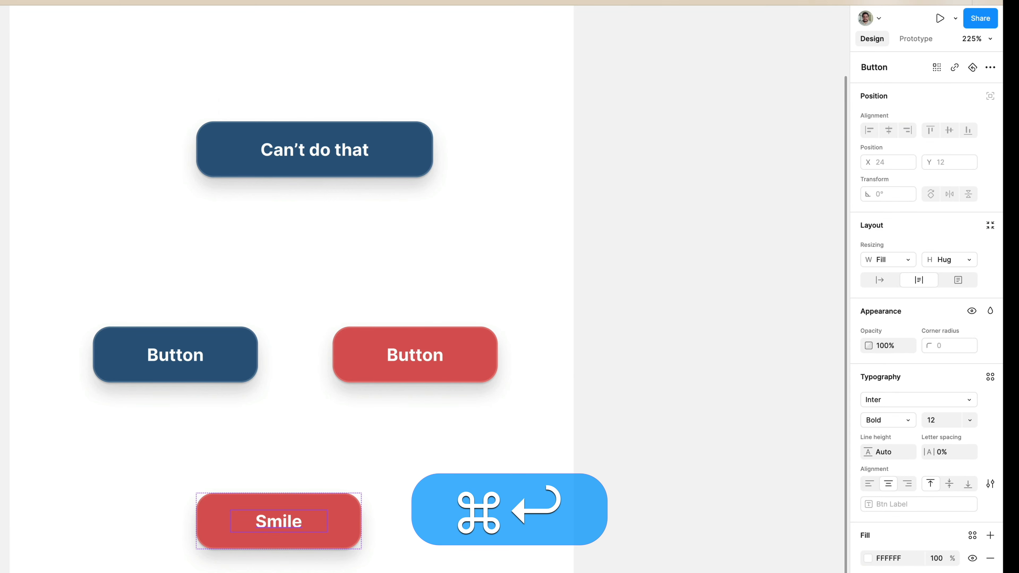
Switch the "Smile" instance's Type through Disabled, Default, Warning and Disabled, and set it to Default.
{"action": "scroll", "coordinate": [288, 525], "scroll_direction": "up", "scroll_amount": 10}
{"action": "scroll", "coordinate": [287, 525], "scroll_direction": "right", "scroll_amount": 8}
{"action": "left_click", "coordinate": [511, 324]}
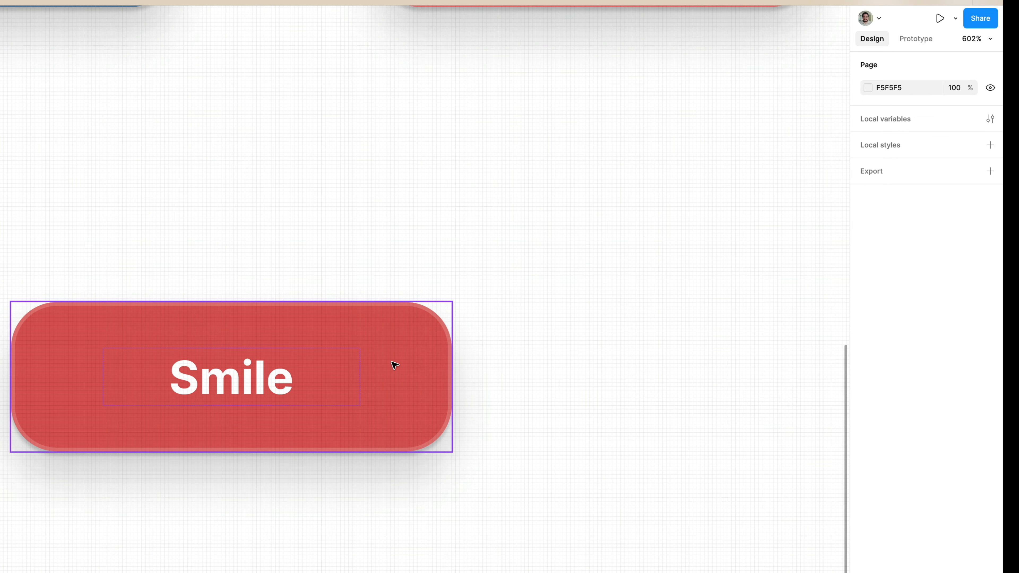
{"action": "left_click", "coordinate": [395, 365]}
{"action": "left_click", "coordinate": [963, 106]}
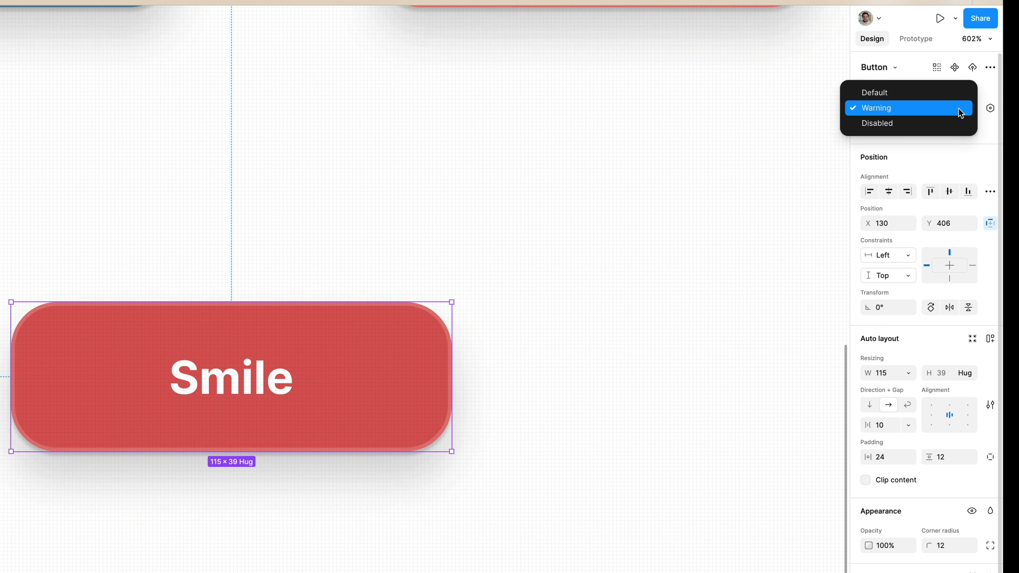
{"action": "left_click", "coordinate": [945, 123]}
{"action": "left_click", "coordinate": [948, 109]}
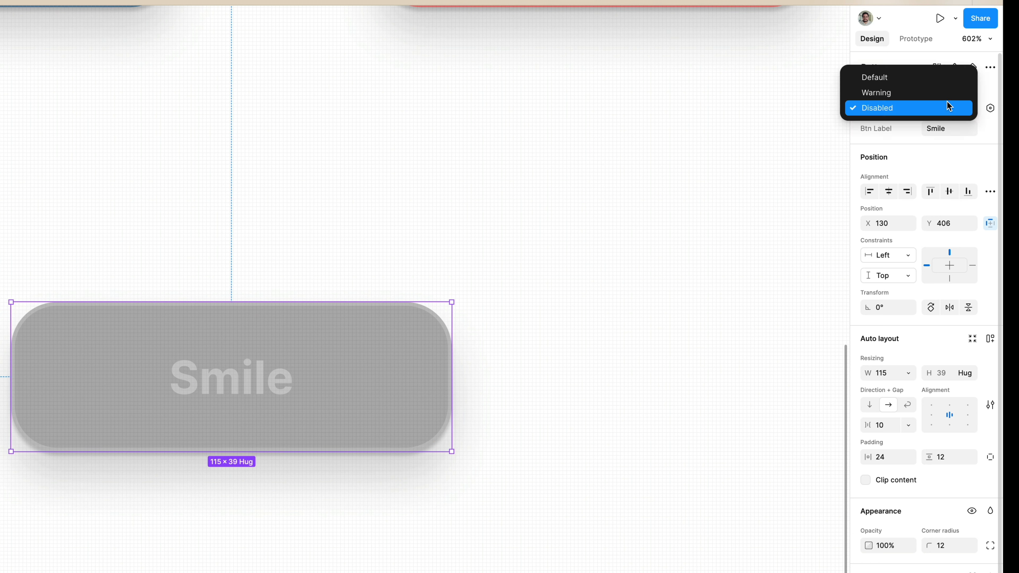
{"action": "left_click", "coordinate": [947, 74]}
{"action": "left_click", "coordinate": [947, 106]}
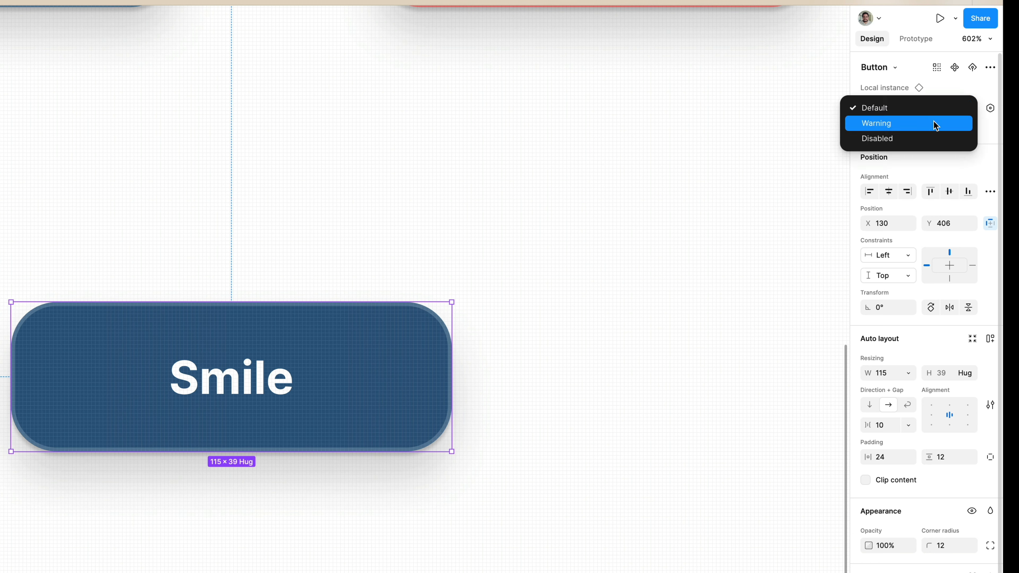
{"action": "left_click", "coordinate": [935, 123]}
{"action": "left_click", "coordinate": [947, 110]}
{"action": "left_click", "coordinate": [935, 123]}
{"action": "left_click", "coordinate": [949, 106]}
{"action": "left_click", "coordinate": [933, 73]}
{"action": "scroll", "coordinate": [530, 272], "scroll_direction": "down", "scroll_amount": 10}
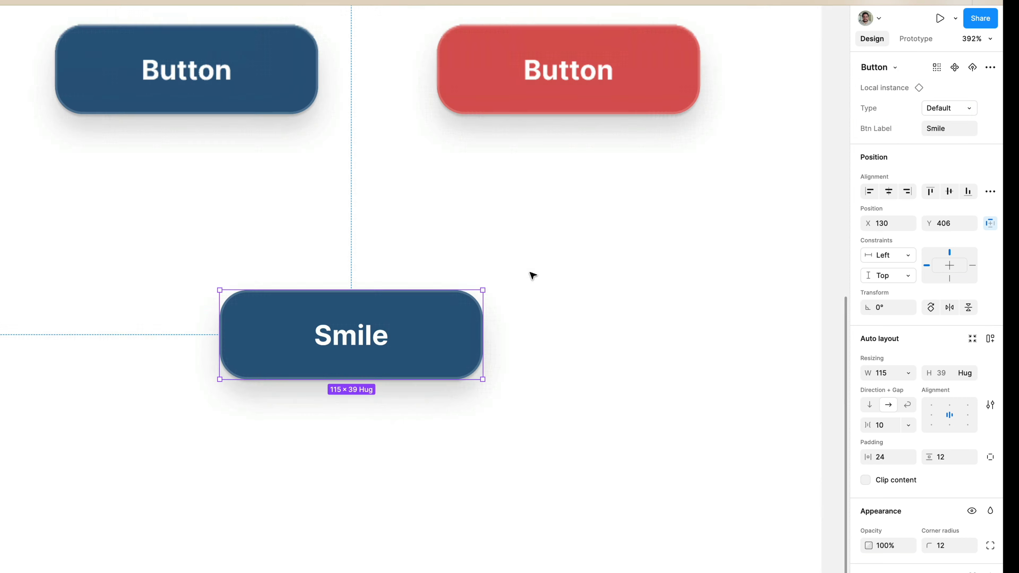
Examine the Button component set's Type and Btn Label properties and the settings of its Default variant.
{"action": "scroll", "coordinate": [530, 273], "scroll_direction": "up", "scroll_amount": 4}
{"action": "scroll", "coordinate": [530, 272], "scroll_direction": "right", "scroll_amount": 3}
{"action": "left_click", "coordinate": [499, 286]}
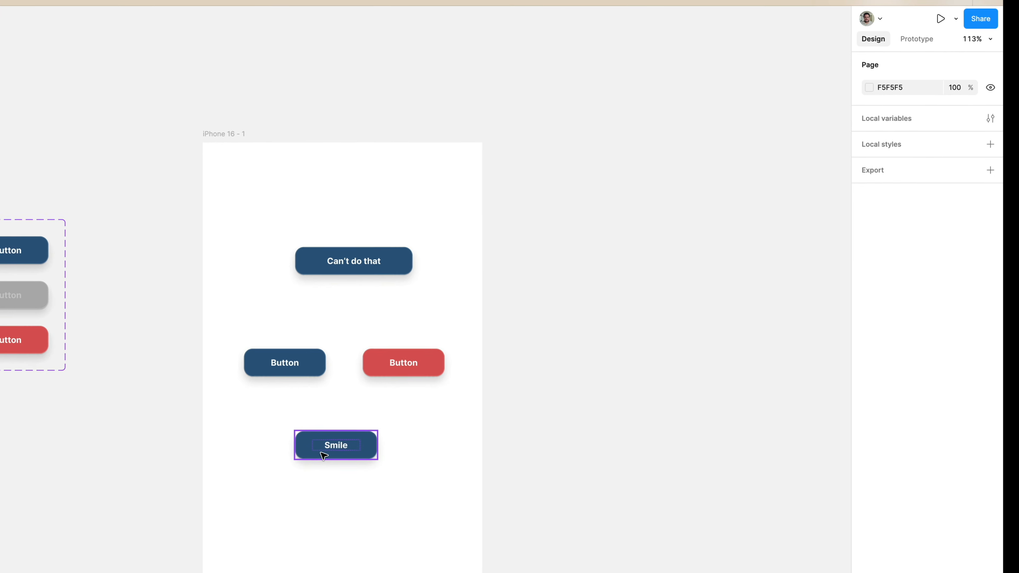
{"action": "scroll", "coordinate": [319, 457], "scroll_direction": "up", "scroll_amount": 5}
{"action": "scroll", "coordinate": [537, 332], "scroll_direction": "down", "scroll_amount": 2}
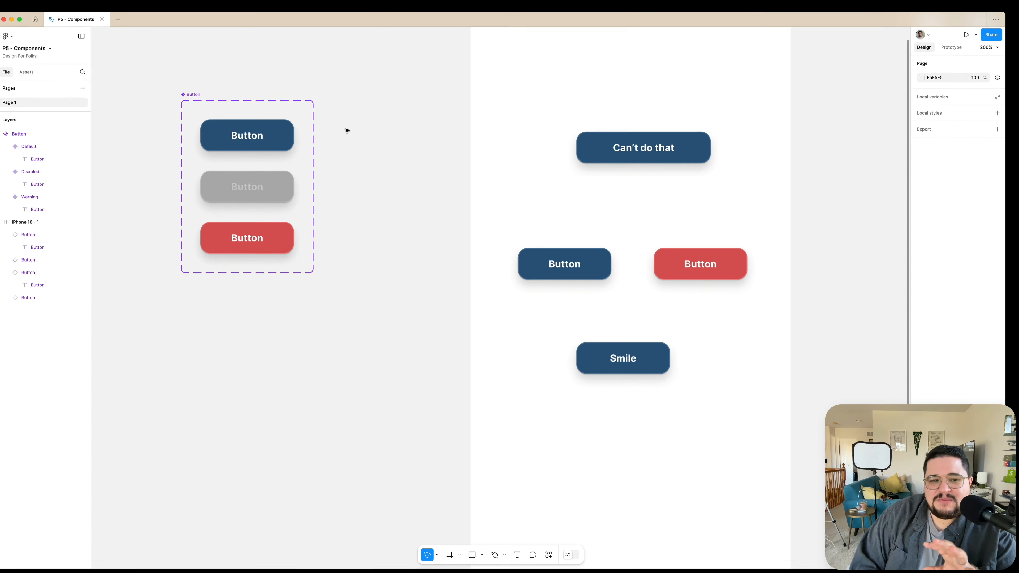
{"action": "left_click", "coordinate": [206, 96]}
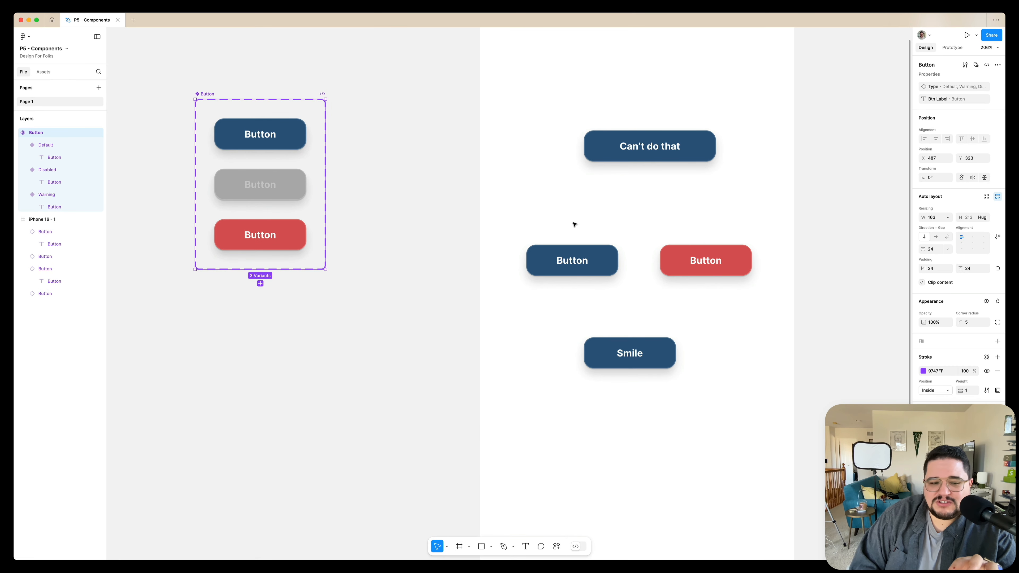
{"action": "left_click", "coordinate": [280, 150]}
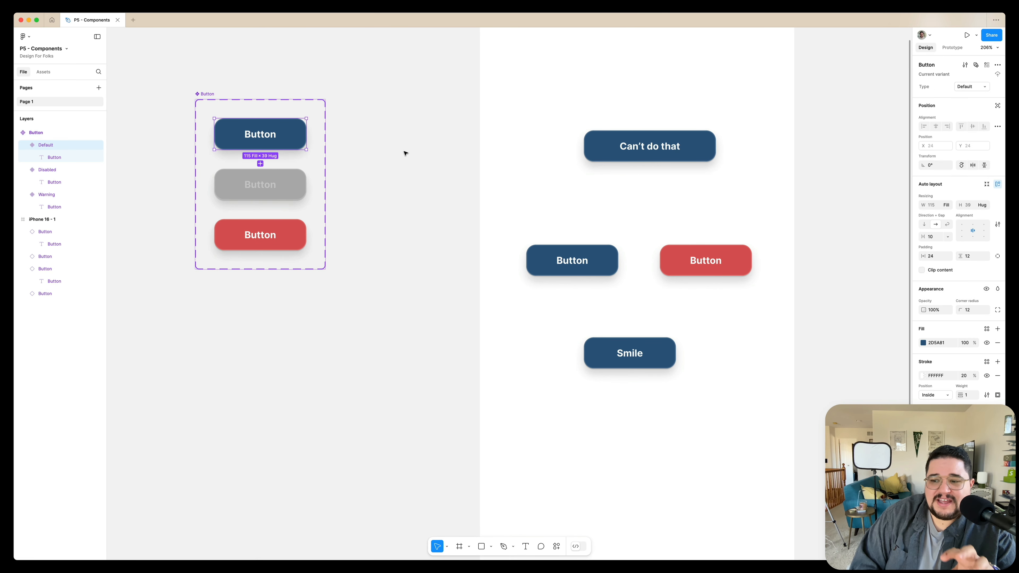
Shrink the "Can't do that" instance to 74 × 65 so its label wraps.
{"action": "left_click", "coordinate": [382, 143]}
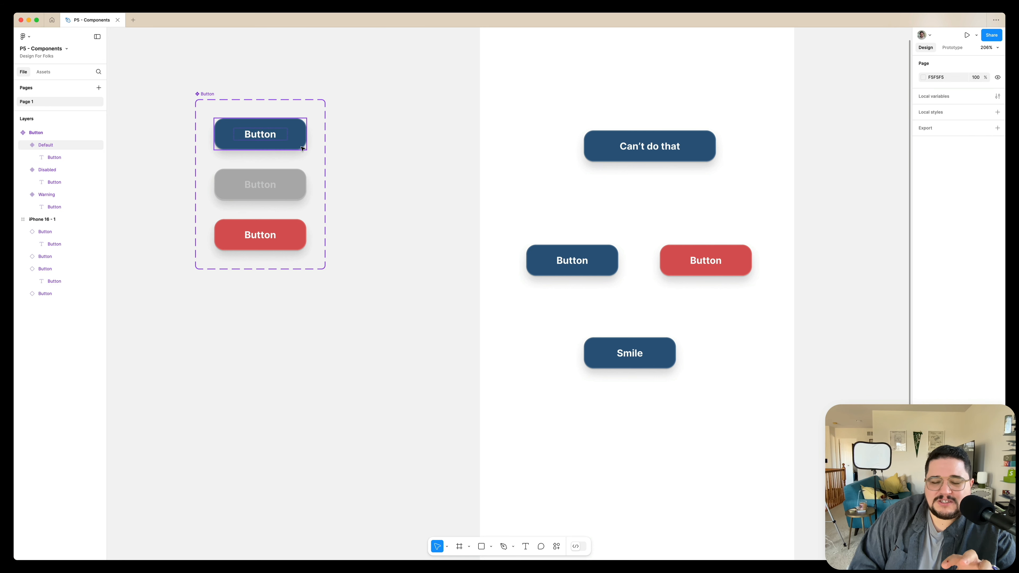
{"action": "left_click", "coordinate": [302, 149]}
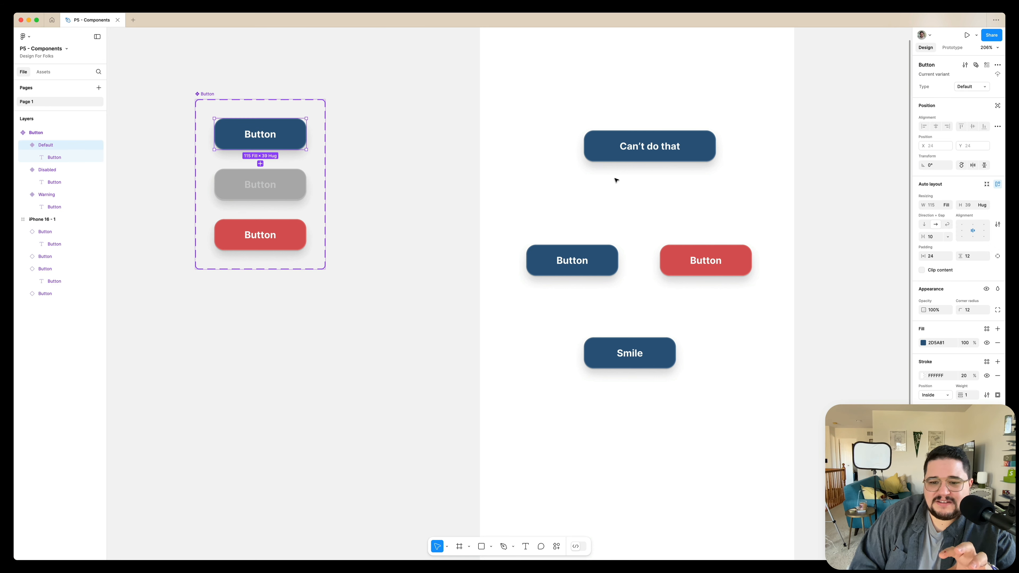
{"action": "left_click", "coordinate": [588, 159]}
{"action": "left_click_drag", "start_coordinate": [584, 162], "coordinate": [658, 183]}
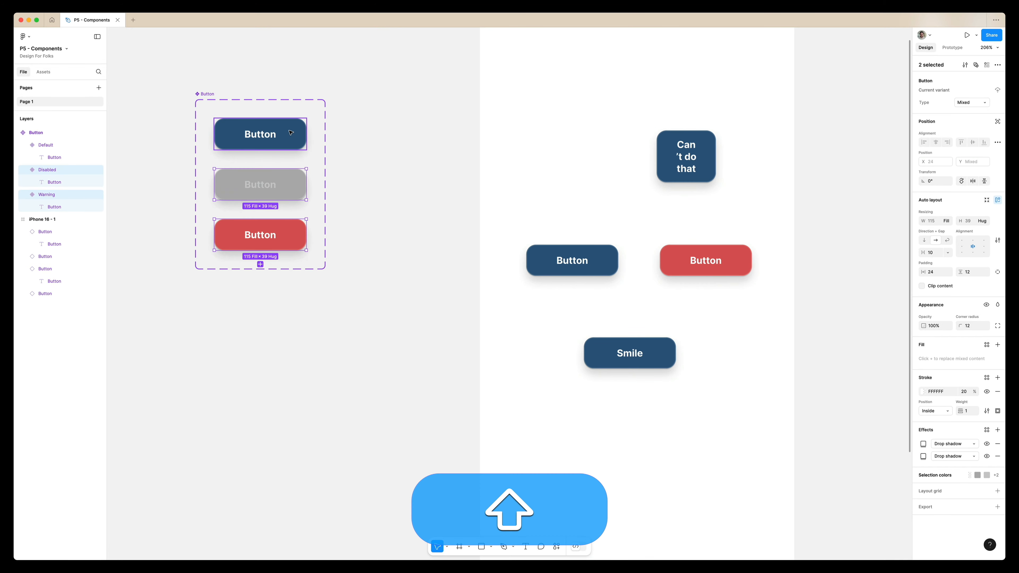
Set the horizontal padding to 12 and the corner radius to 8 on all three Button variants together.
{"action": "left_click", "coordinate": [289, 136], "text": "shift"}
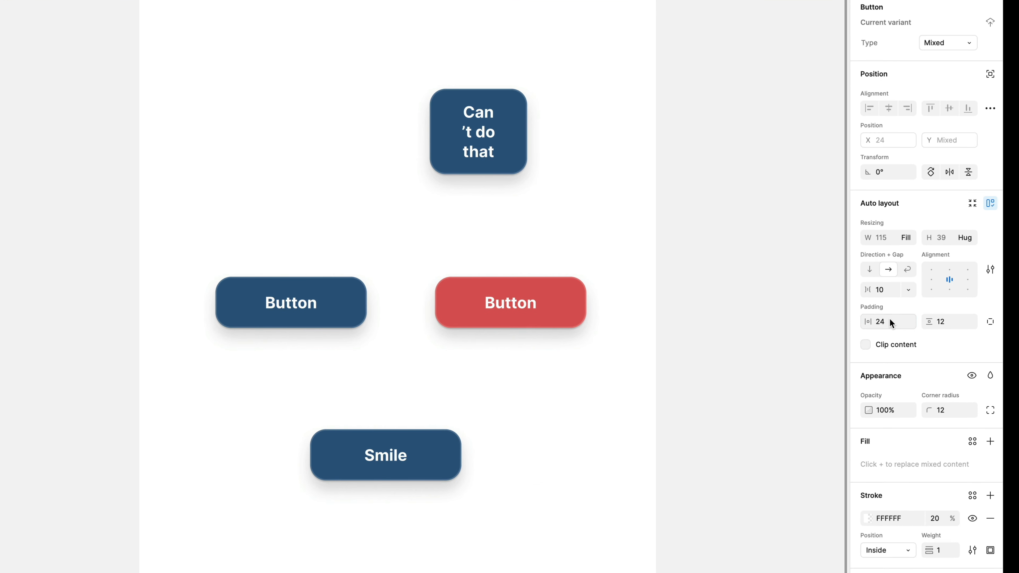
{"action": "type", "text": "12"}
{"action": "key", "text": "Return"}
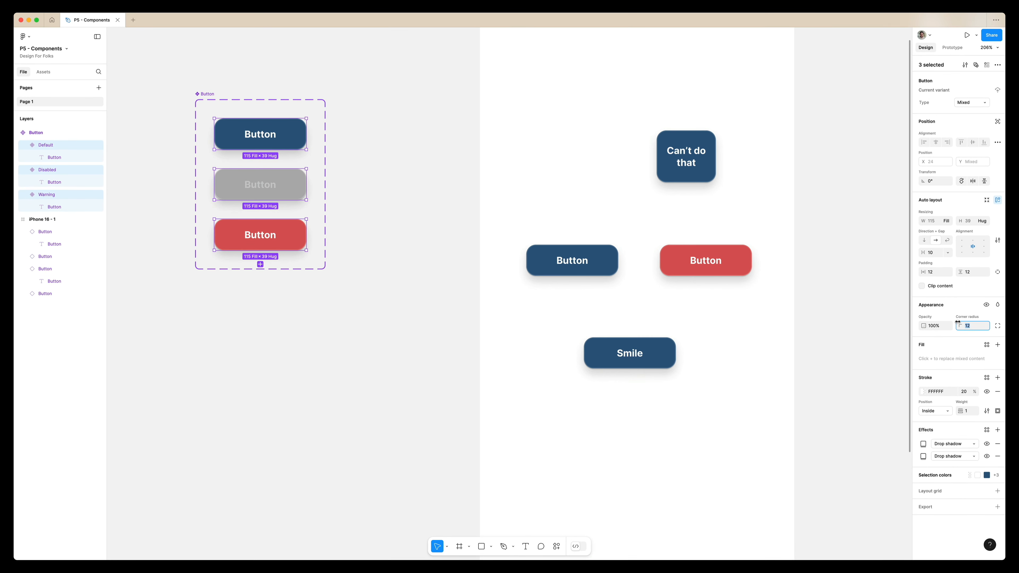
{"action": "type", "text": "8"}
{"action": "key", "text": "Return"}
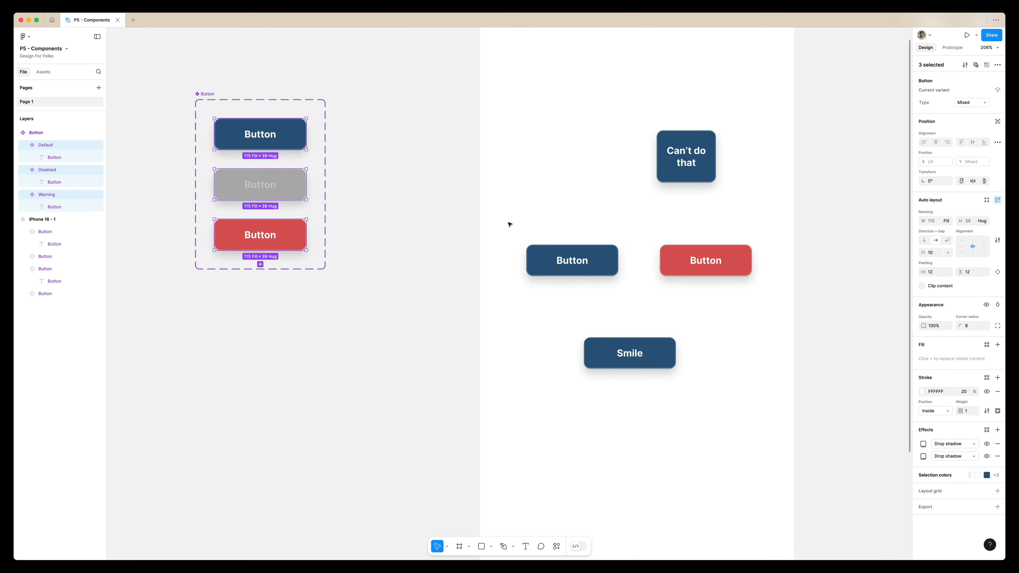
Move the "Can't do that" instance to X 73, Y 200 and widen it to 147.
{"action": "left_click", "coordinate": [472, 246]}
{"action": "left_click_drag", "start_coordinate": [678, 155], "coordinate": [560, 198]}
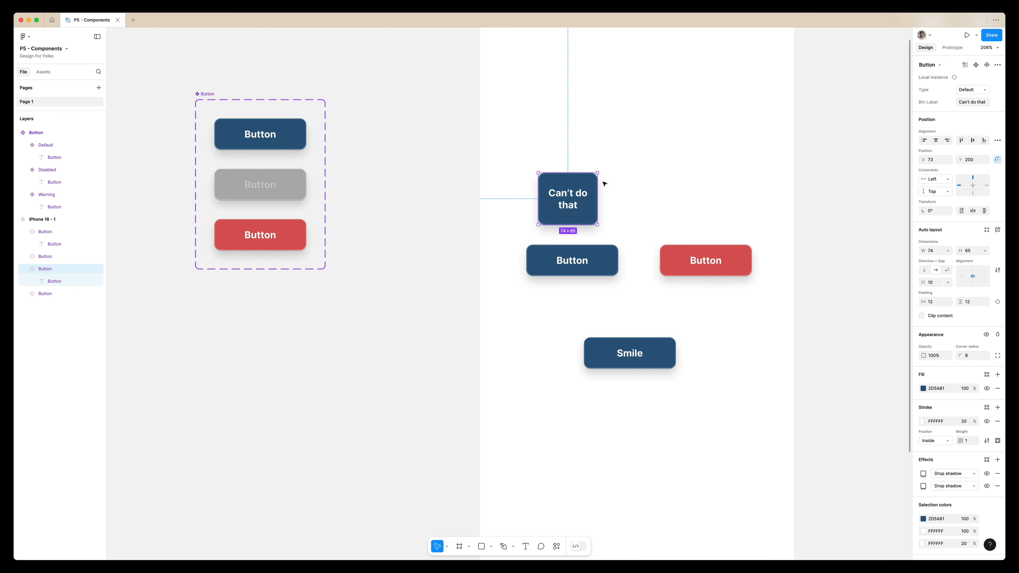
{"action": "left_click_drag", "start_coordinate": [631, 173], "coordinate": [655, 173]}
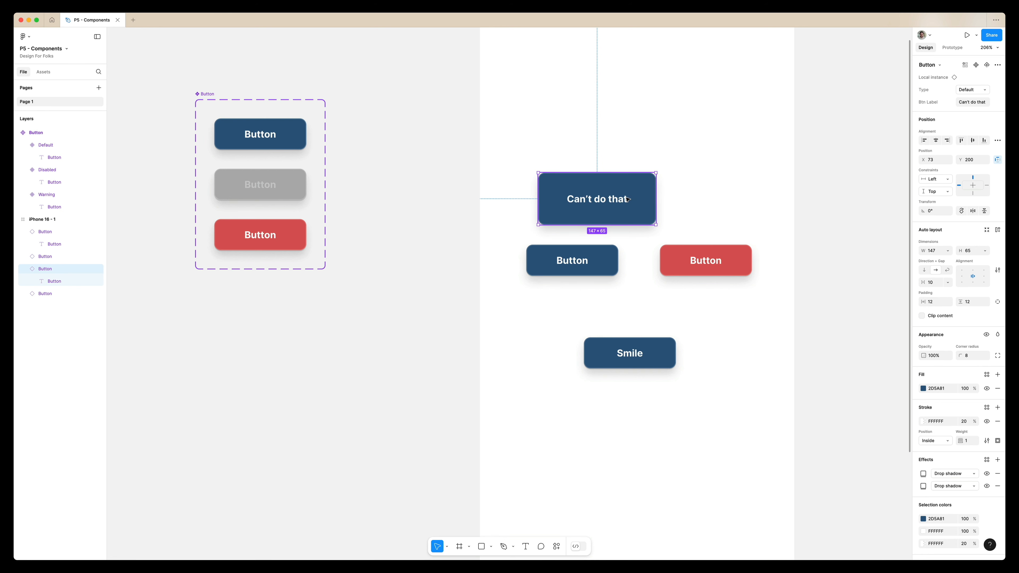
{"action": "scroll", "coordinate": [628, 199], "scroll_direction": "down", "scroll_amount": 5}
{"action": "scroll", "coordinate": [628, 200], "scroll_direction": "up", "scroll_amount": 1}
{"action": "scroll", "coordinate": [627, 199], "scroll_direction": "right", "scroll_amount": 1}
{"action": "mouse_move", "coordinate": [610, 273]}
{"action": "left_mouse_down"}
{"action": "mouse_move", "coordinate": [634, 311]}
{"action": "mouse_move", "coordinate": [627, 281]}
{"action": "mouse_move", "coordinate": [612, 266]}
{"action": "mouse_move", "coordinate": [606, 288]}
{"action": "mouse_move", "coordinate": [607, 272]}
{"action": "left_mouse_up"}
{"action": "scroll", "coordinate": [613, 266], "scroll_direction": "left", "scroll_amount": 1}
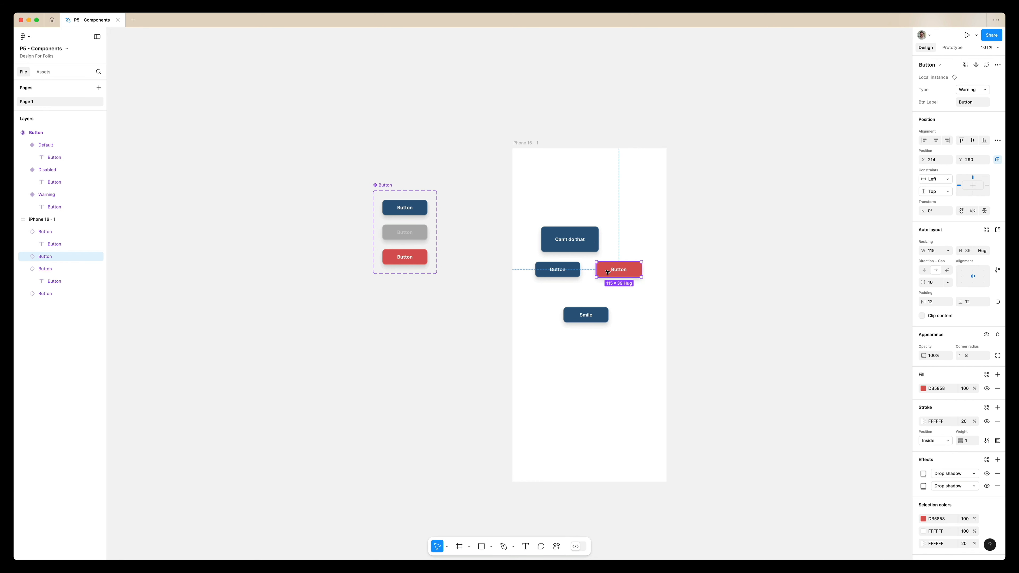
{"action": "scroll", "coordinate": [608, 272], "scroll_direction": "up", "scroll_amount": 3}
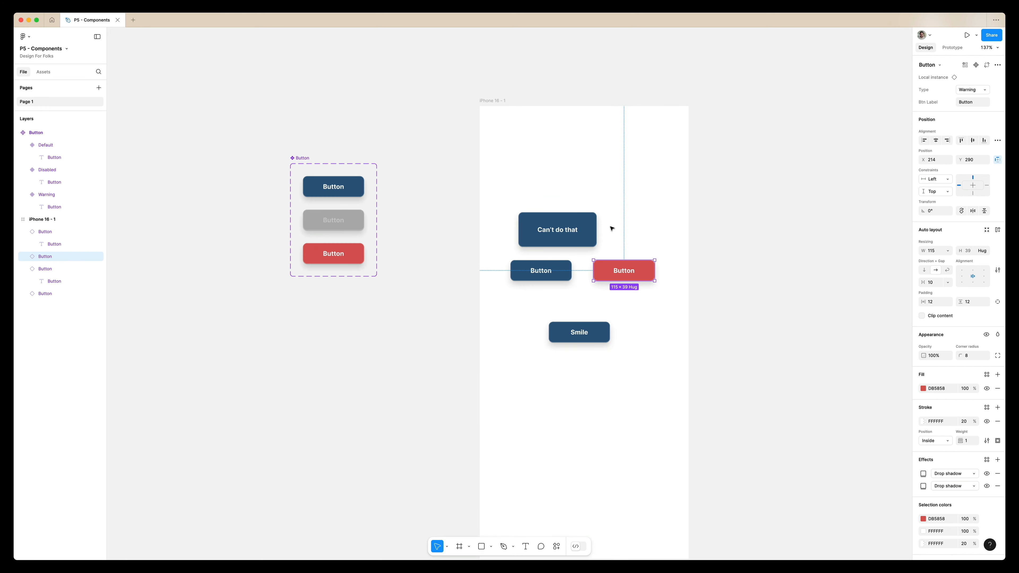
{"action": "scroll", "coordinate": [430, 315], "scroll_direction": "down", "scroll_amount": 5}
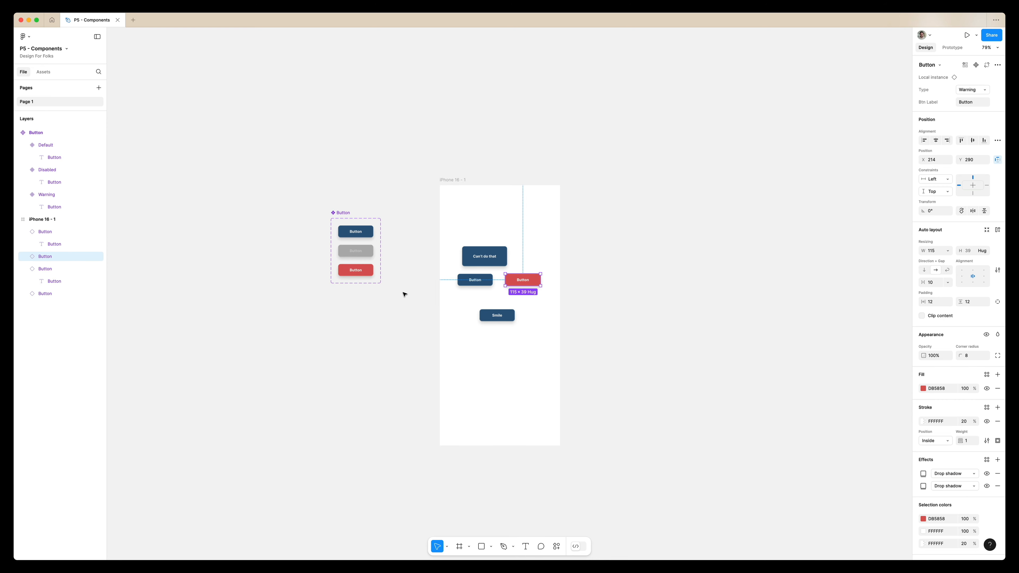
Delete the "Can't do that" instance from the iPhone 16 frame.
{"action": "left_click", "coordinate": [402, 257]}
{"action": "scroll", "coordinate": [404, 258], "scroll_direction": "up", "scroll_amount": 5}
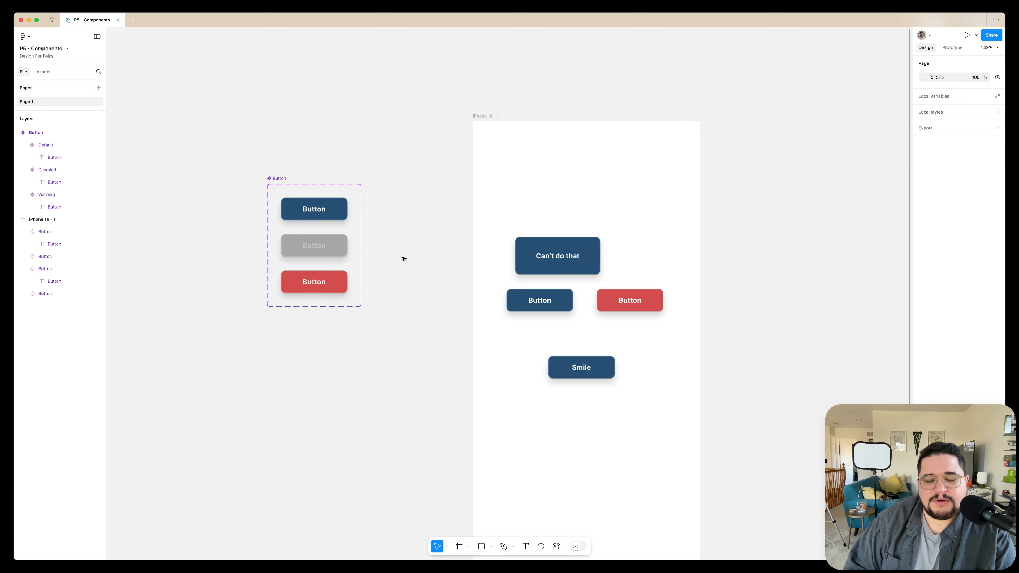
{"action": "left_click", "coordinate": [557, 256]}
{"action": "key", "text": "Delete"}
{"action": "scroll", "coordinate": [590, 252], "scroll_direction": "up", "scroll_amount": 1}
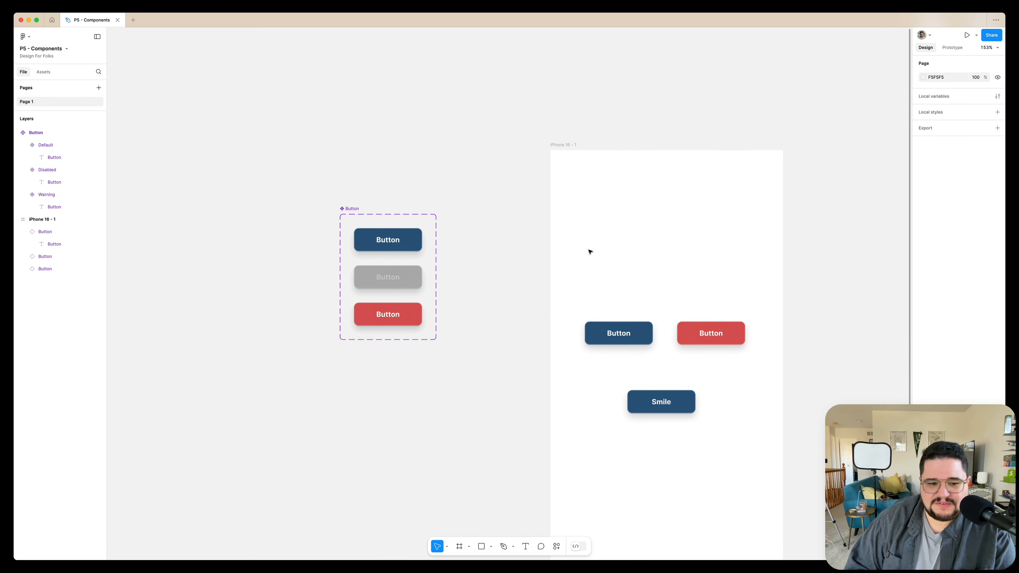
Inspect the Default and Disabled variants of the Button component set and their layout settings.
{"action": "scroll", "coordinate": [505, 277], "scroll_direction": "up", "scroll_amount": 2}
{"action": "scroll", "coordinate": [492, 286], "scroll_direction": "up", "scroll_amount": 6}
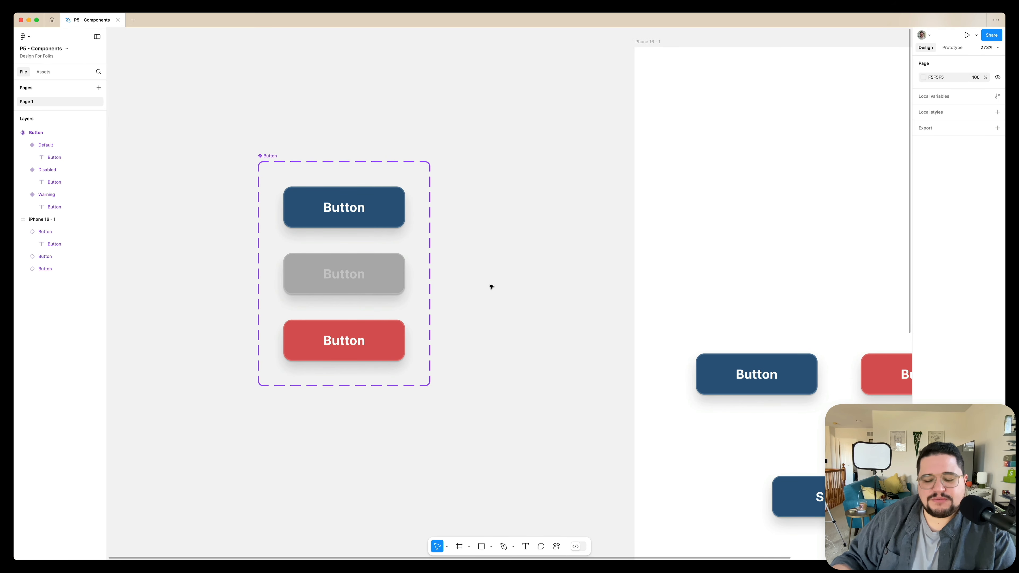
{"action": "scroll", "coordinate": [491, 286], "scroll_direction": "right", "scroll_amount": 5}
{"action": "scroll", "coordinate": [492, 286], "scroll_direction": "down", "scroll_amount": 3}
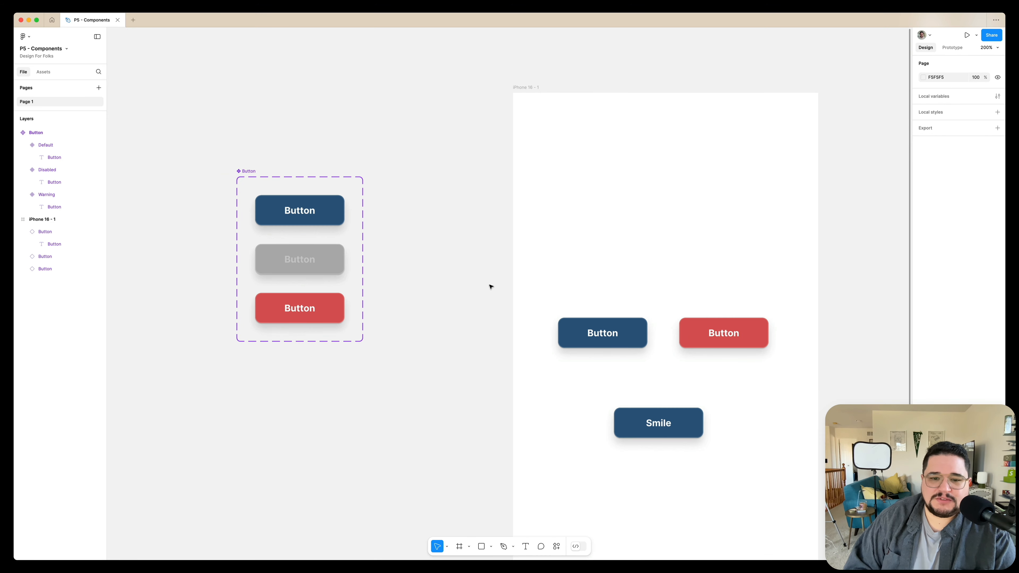
{"action": "left_click", "coordinate": [343, 223]}
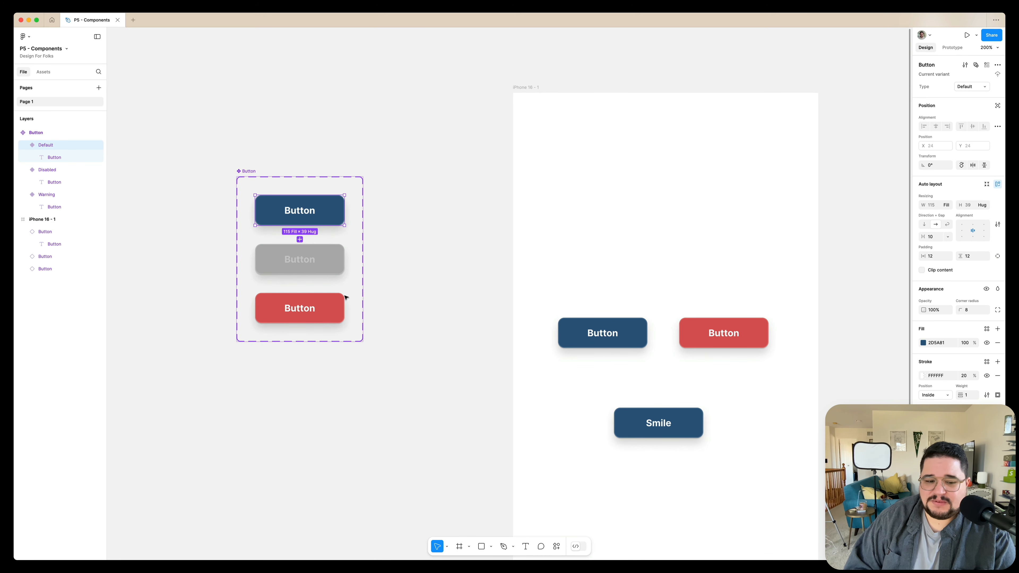
{"action": "left_click", "coordinate": [320, 267]}
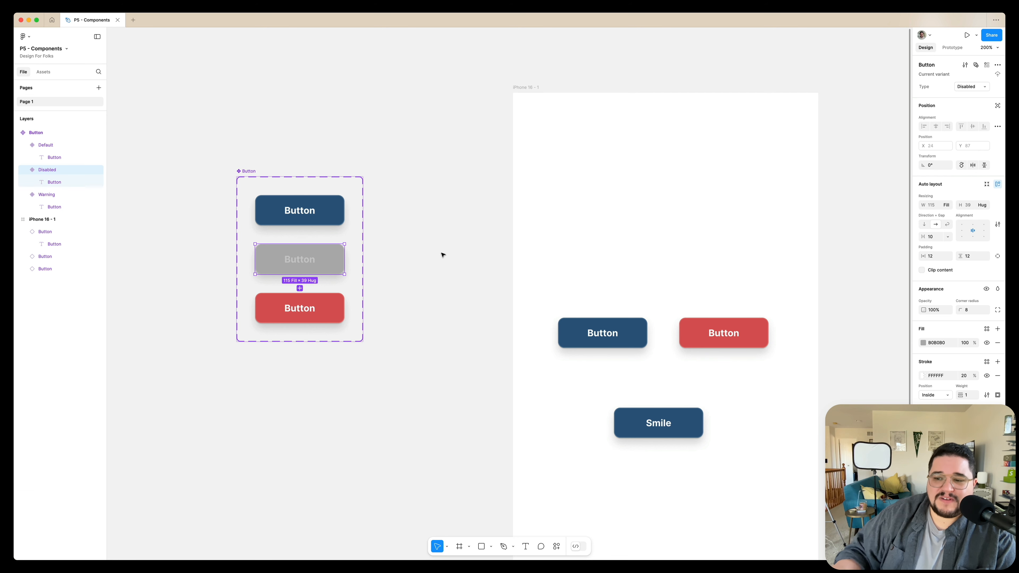
Create a number variable in the page's local variables and begin its name with "Smal".
{"action": "left_click", "coordinate": [443, 255]}
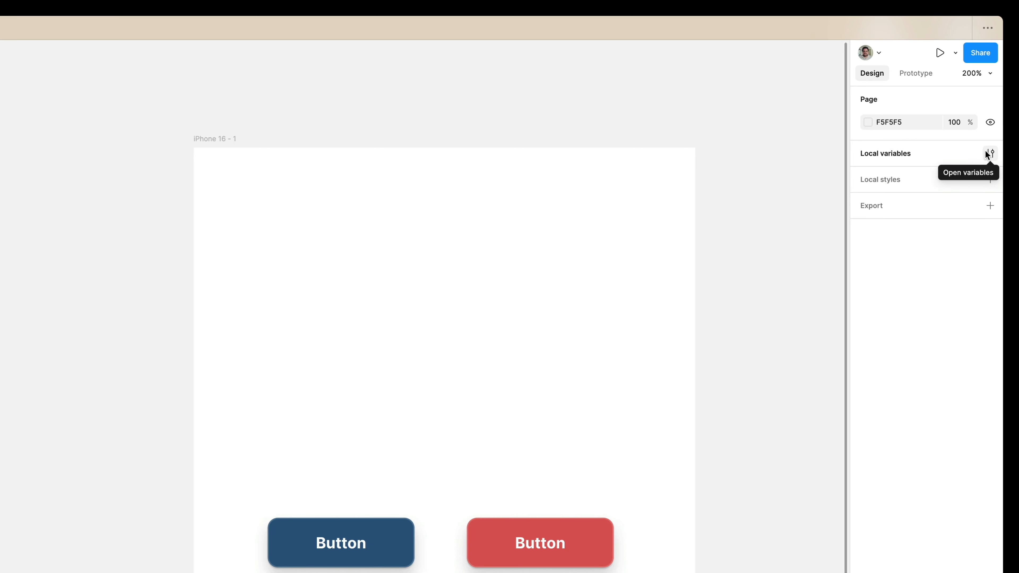
{"action": "left_click", "coordinate": [989, 154]}
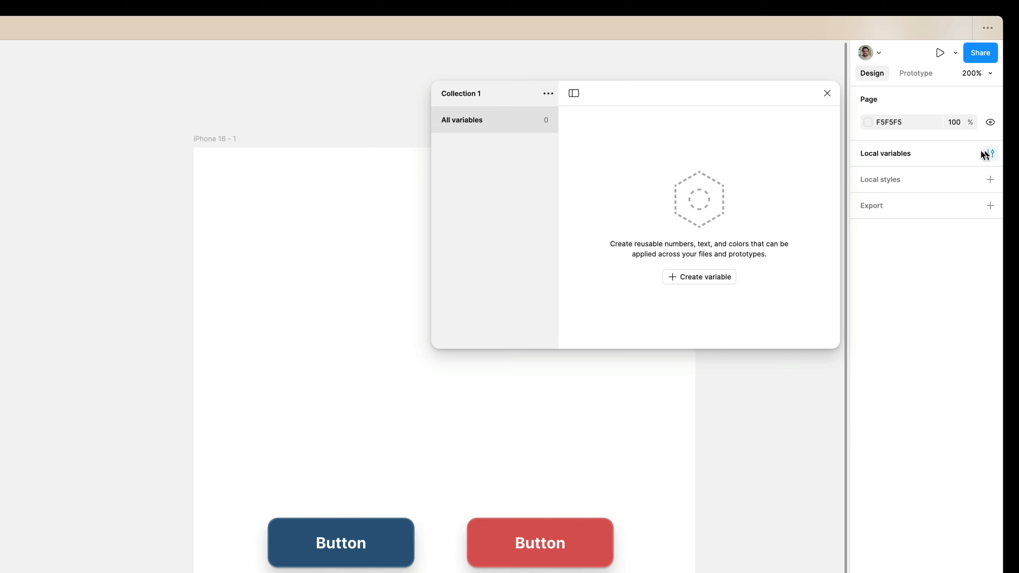
{"action": "left_click", "coordinate": [679, 279]}
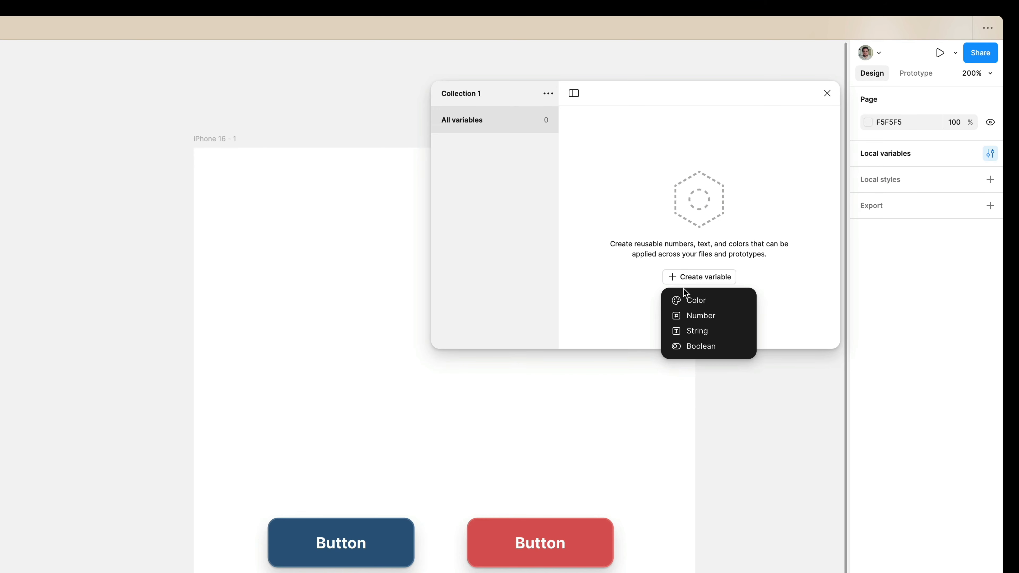
{"action": "left_click", "coordinate": [693, 317]}
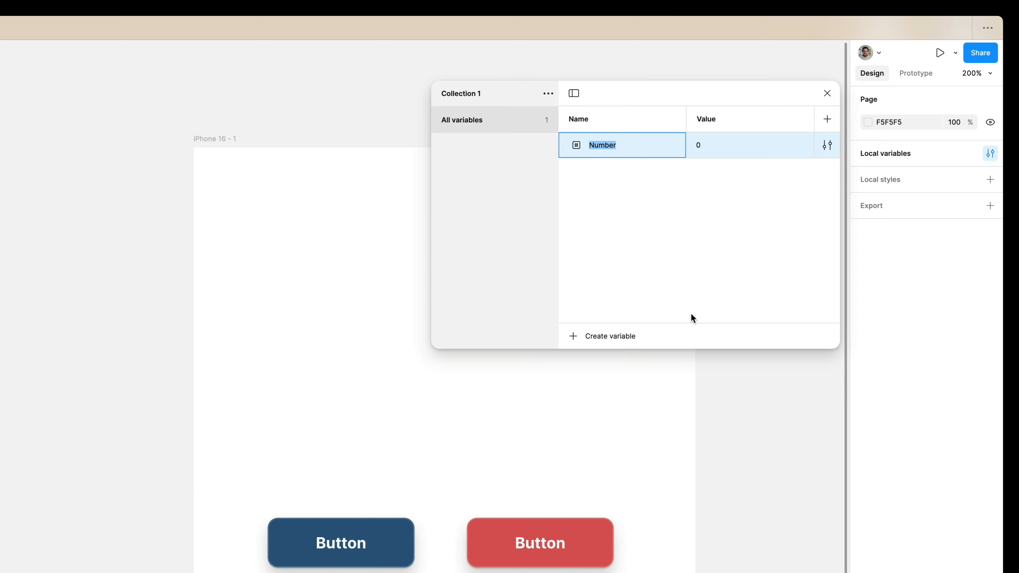
{"action": "type", "text": "Small"}
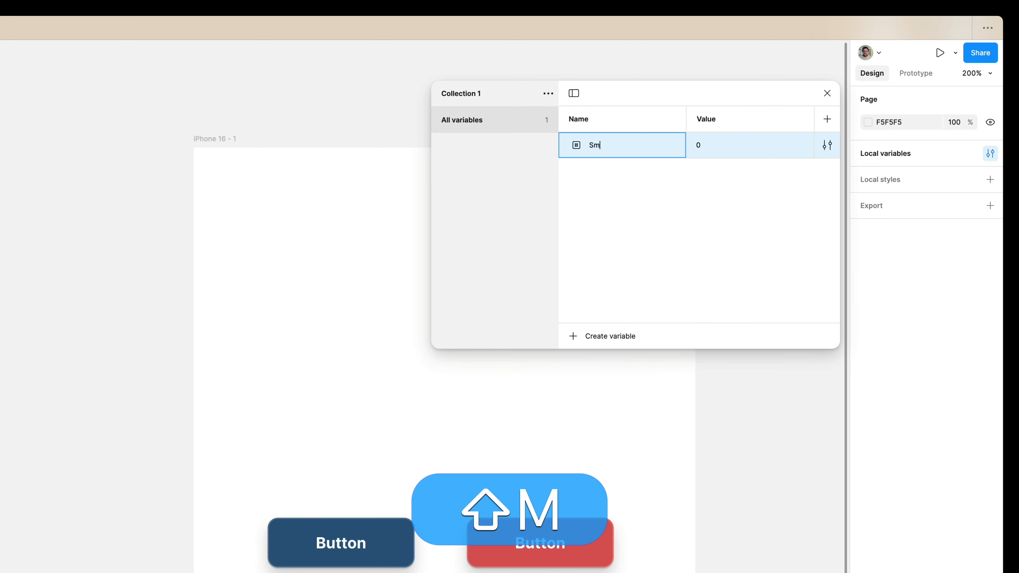
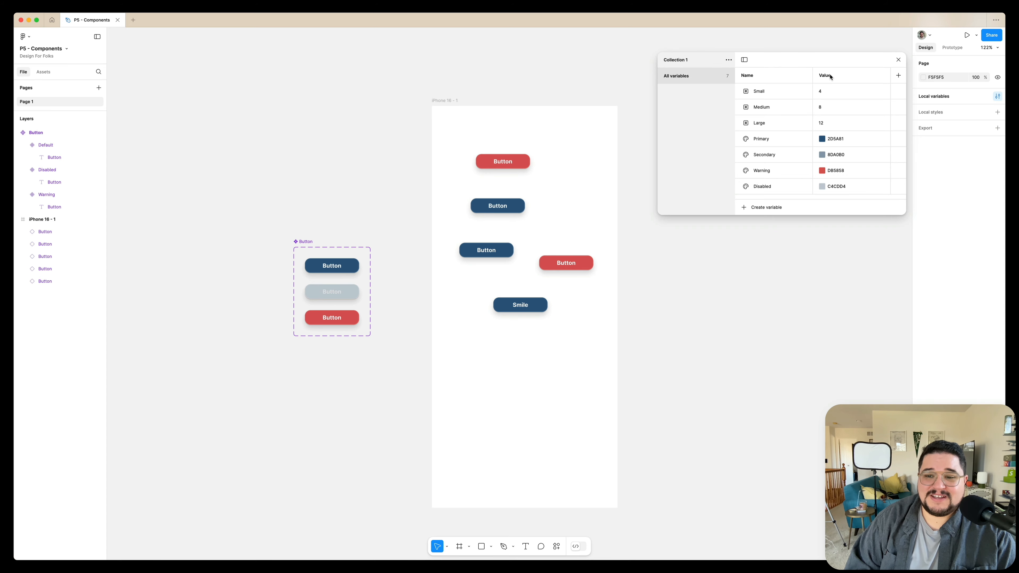
Widen the variables window, add a second mode named Dark to Collection 1, and rename Mode 1 as Light.
{"action": "left_click_drag", "start_coordinate": [657, 112], "coordinate": [579, 110]}
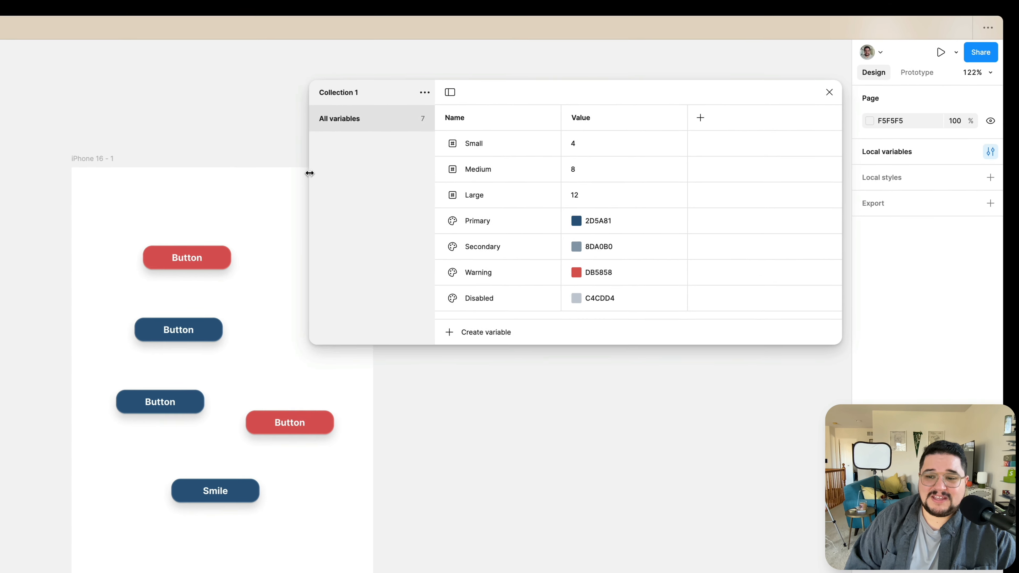
{"action": "left_click_drag", "start_coordinate": [312, 173], "coordinate": [307, 172]}
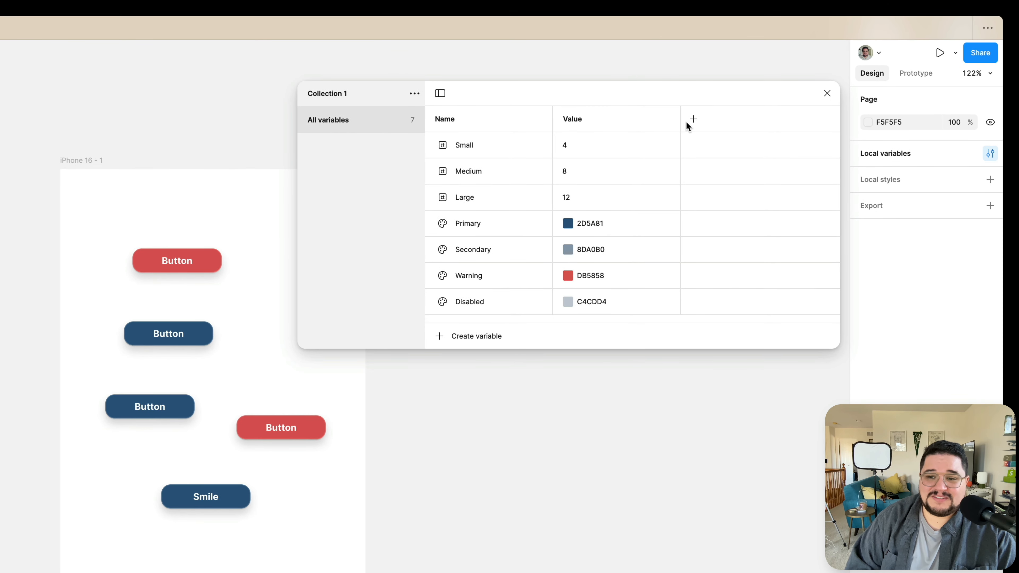
{"action": "left_click", "coordinate": [694, 120]}
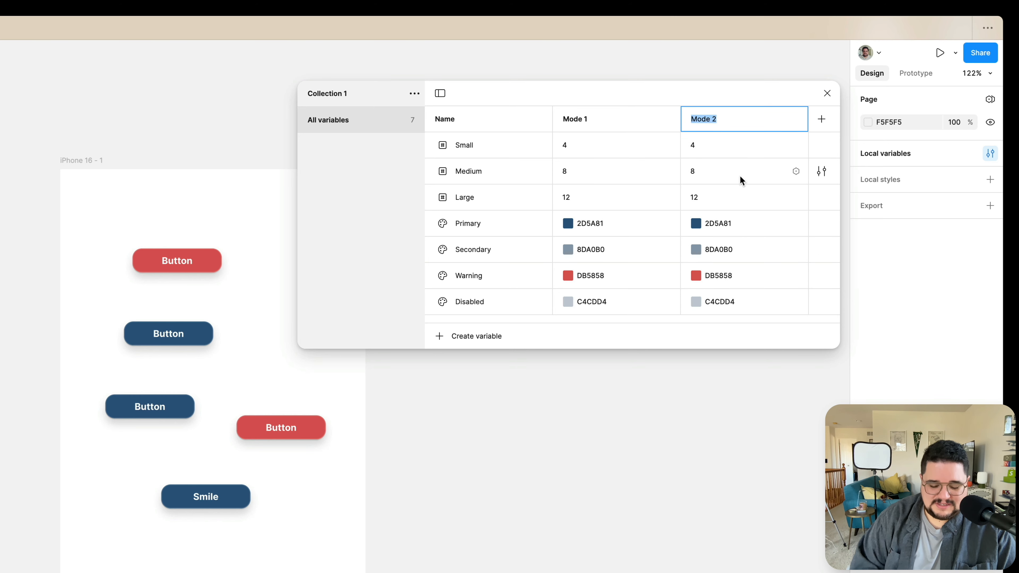
{"action": "type", "text": "Dark"}
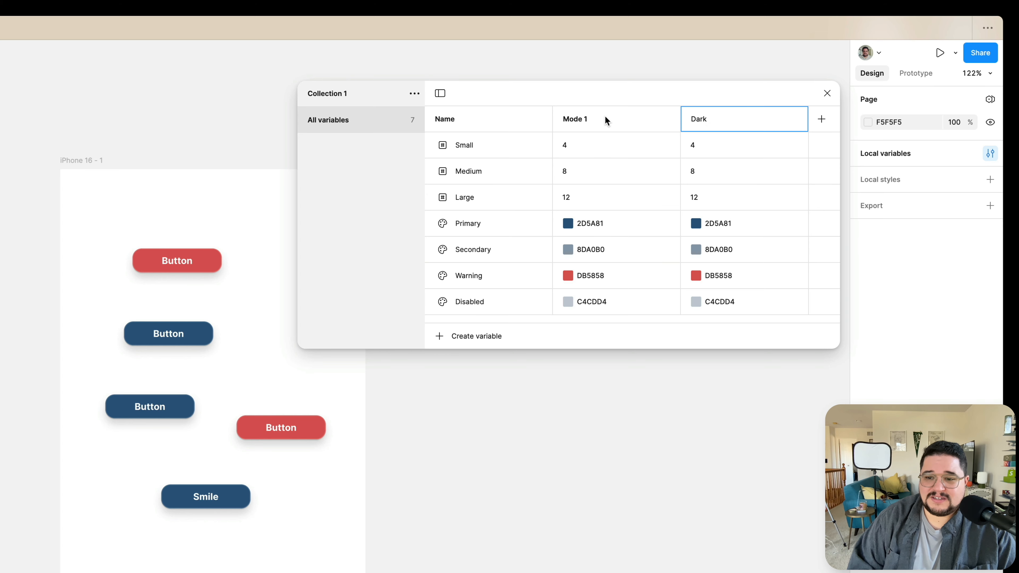
{"action": "key", "text": "Return"}
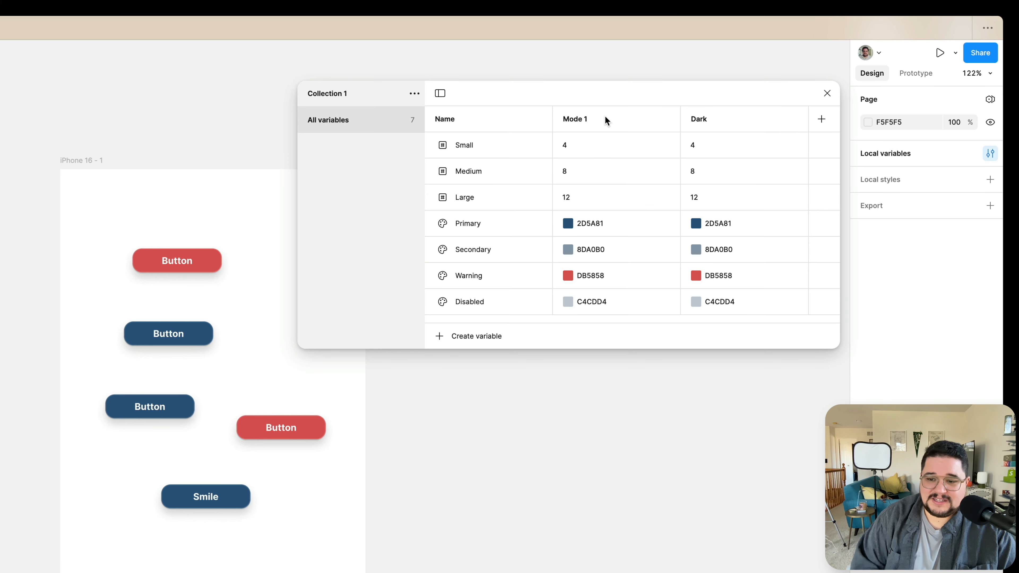
{"action": "double_click", "coordinate": [577, 119]}
{"action": "type", "text": "Light"}
{"action": "key", "text": "Return"}
Set the Dark mode colors to 2691F0 for Primary, 8FC2EE for Secondary, 7B1F1F for Warning and 516270 for Disabled.
{"action": "left_click", "coordinate": [695, 224]}
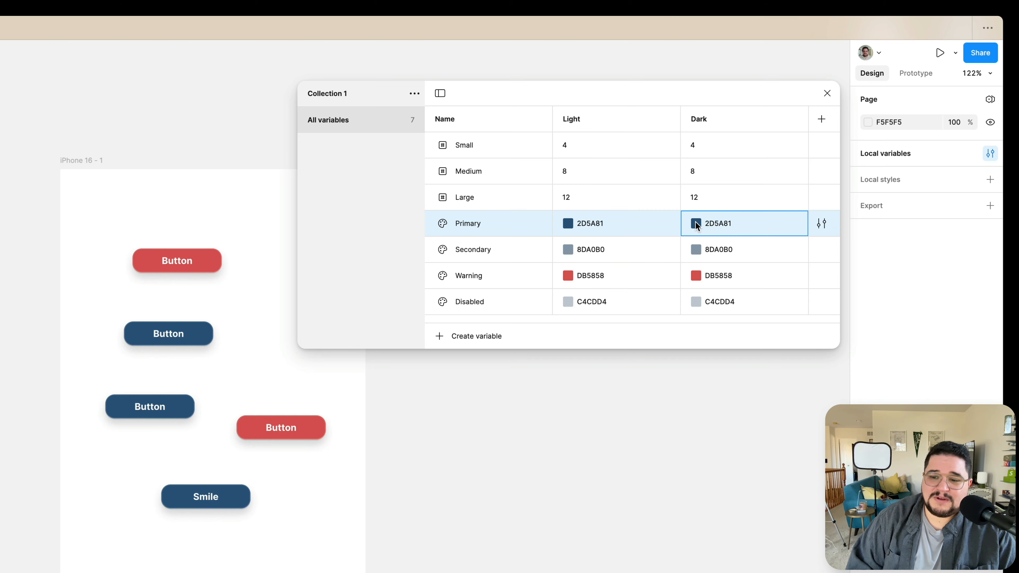
{"action": "left_click", "coordinate": [696, 224]}
{"action": "left_click_drag", "start_coordinate": [784, 320], "coordinate": [819, 269]}
{"action": "left_click", "coordinate": [747, 203]}
{"action": "left_click", "coordinate": [697, 250]}
{"action": "left_click_drag", "start_coordinate": [754, 317], "coordinate": [752, 294]}
{"action": "left_click", "coordinate": [696, 275]}
{"action": "left_click_drag", "start_coordinate": [804, 385], "coordinate": [733, 421]}
{"action": "left_click", "coordinate": [746, 250]}
{"action": "left_click", "coordinate": [696, 303]}
{"action": "left_click", "coordinate": [737, 252]}
Set the Dark mode number values to 24 for Large, 16 for Medium and 8 for Small.
{"action": "left_click", "coordinate": [712, 200]}
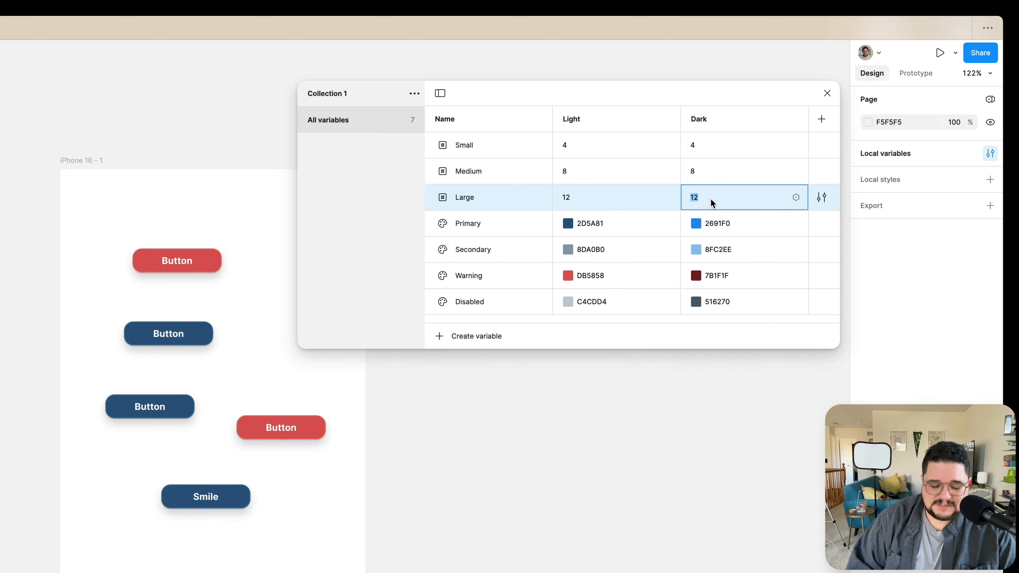
{"action": "type", "text": "24"}
{"action": "left_click", "coordinate": [706, 171]}
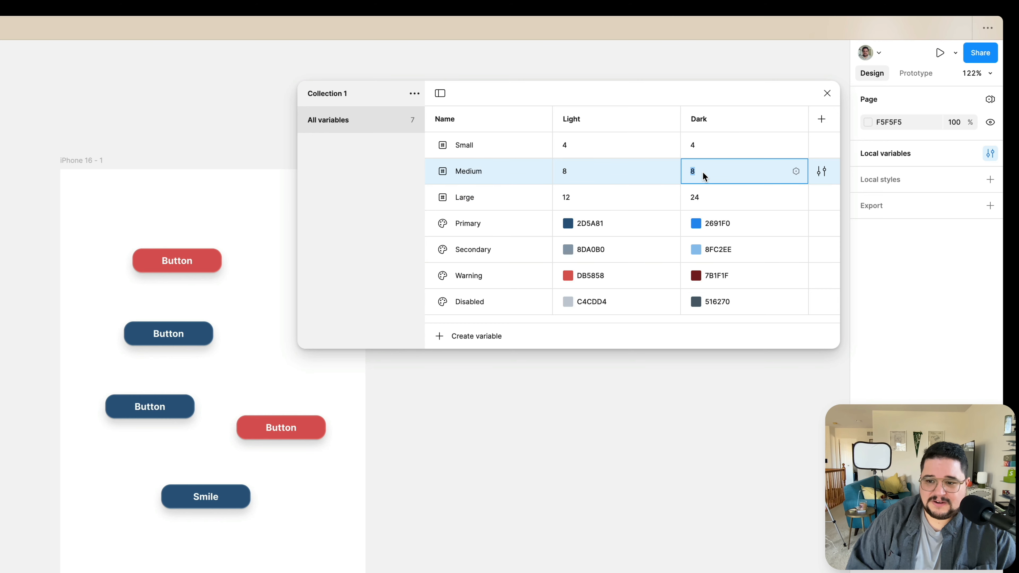
{"action": "type", "text": "16"}
{"action": "key", "text": "Return"}
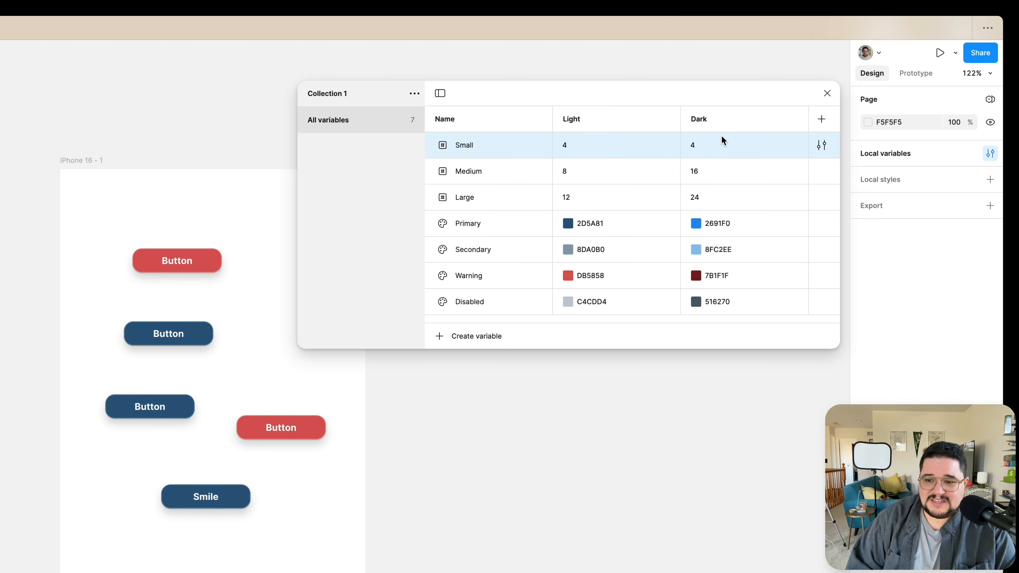
{"action": "left_click", "coordinate": [722, 140]}
{"action": "type", "text": "8"}
{"action": "key", "text": "Return"}
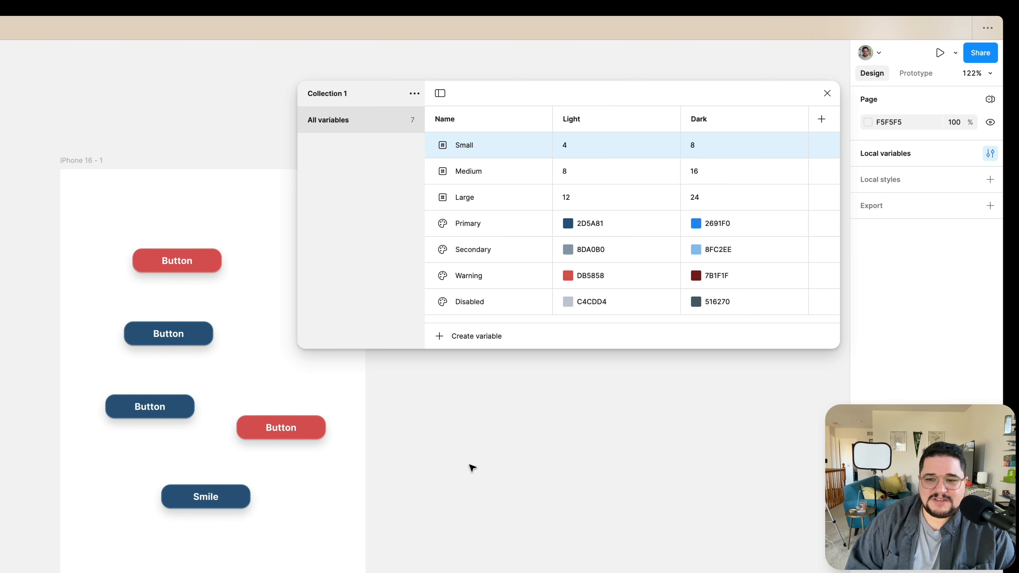
Create a color variable named Background with 242424 for Dark mode and F4F4F4 for Light mode.
{"action": "left_click", "coordinate": [445, 342]}
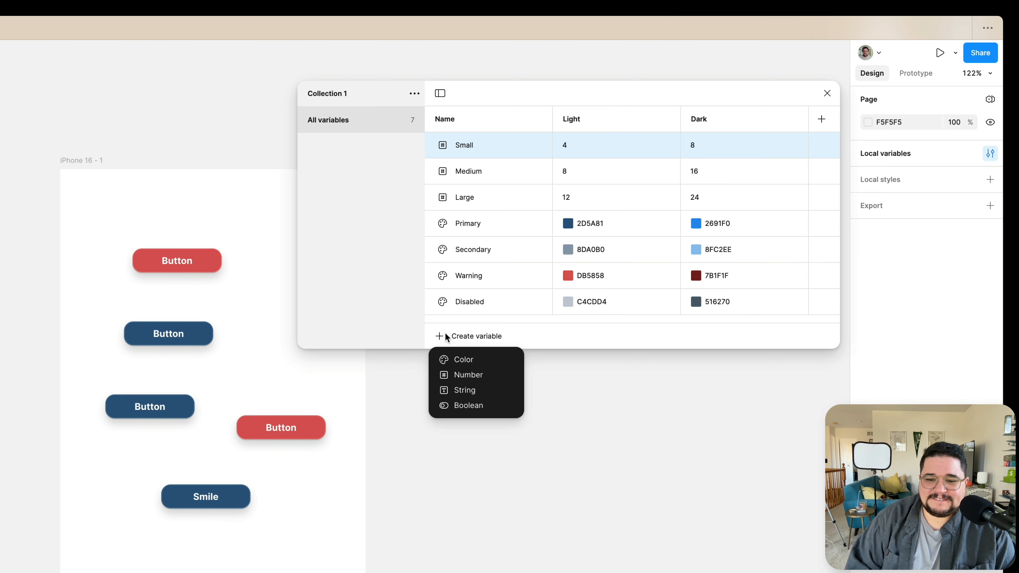
{"action": "left_click", "coordinate": [466, 358]}
{"action": "type", "text": "Background"}
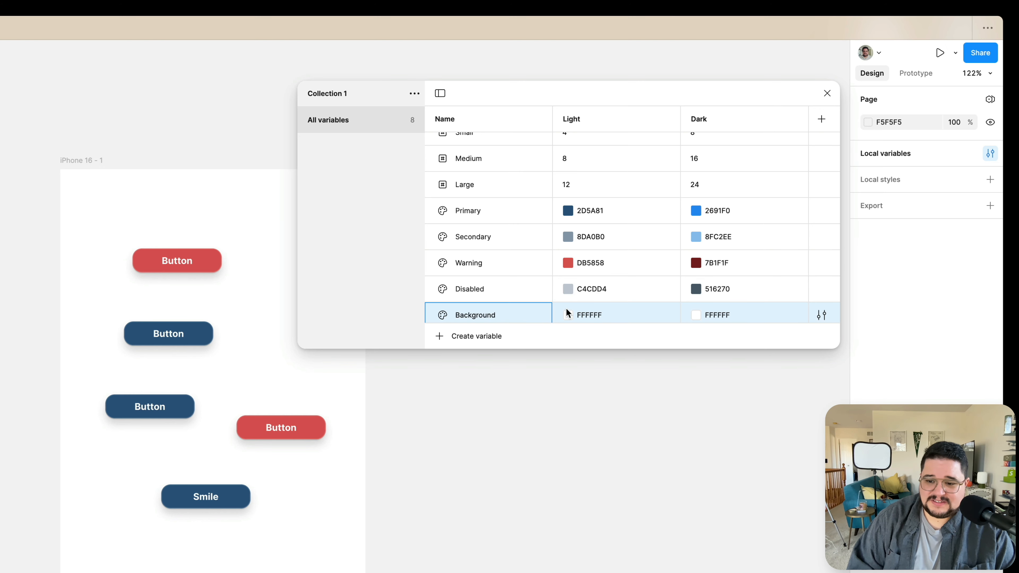
{"action": "left_click", "coordinate": [695, 313]}
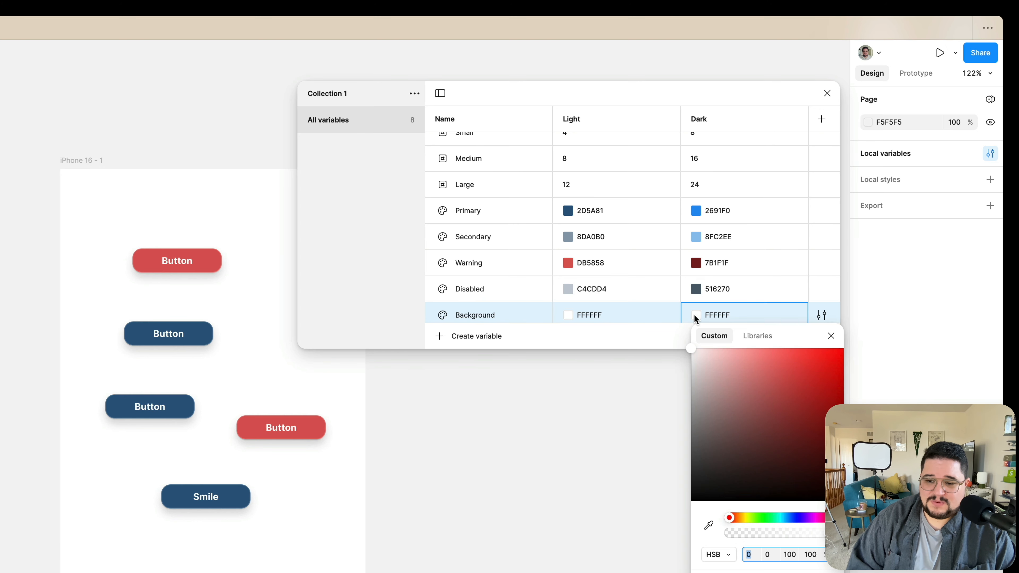
{"action": "left_click_drag", "start_coordinate": [723, 428], "coordinate": [650, 485]}
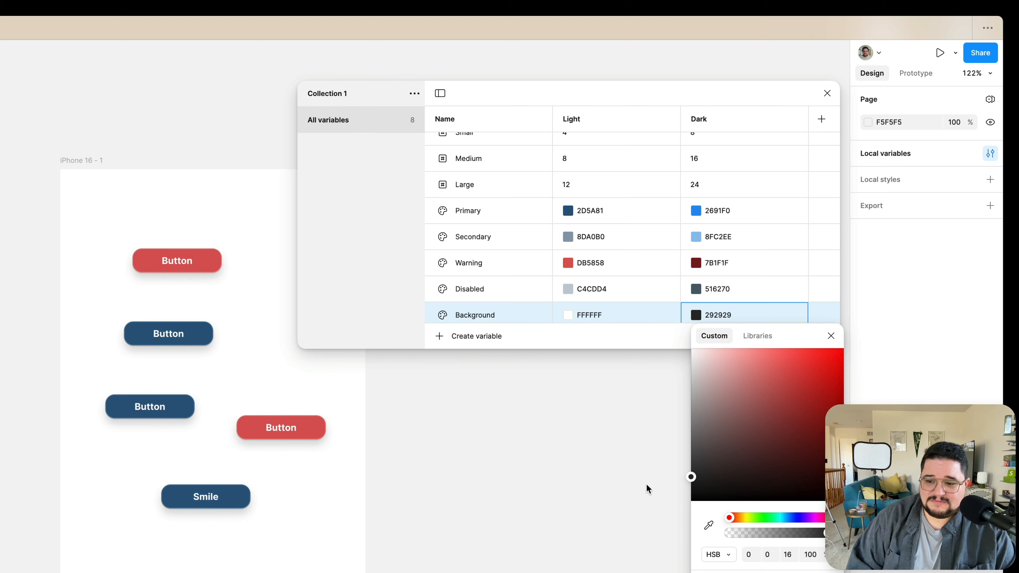
{"action": "left_click", "coordinate": [569, 323]}
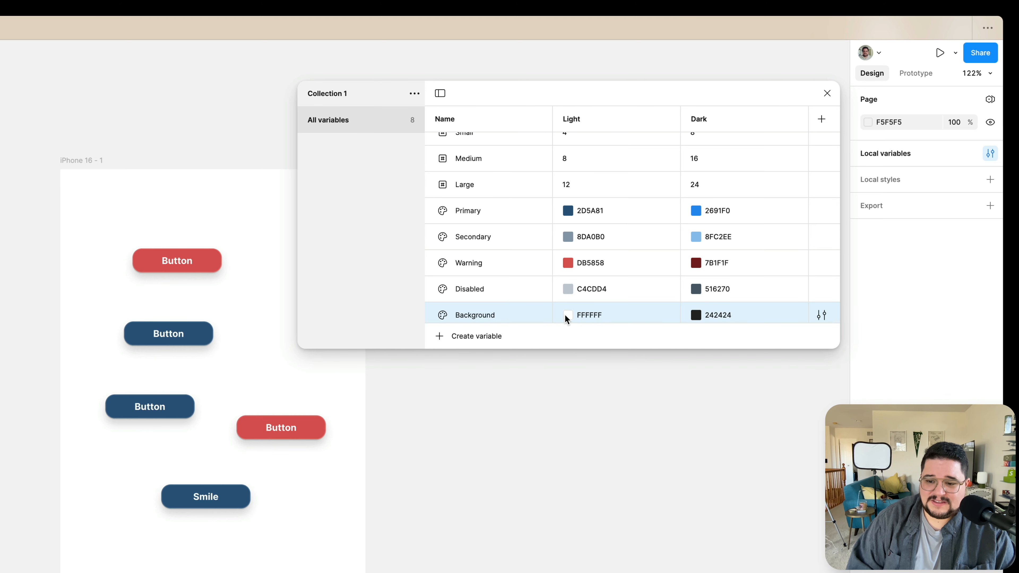
{"action": "left_click", "coordinate": [567, 317]}
{"action": "left_click", "coordinate": [563, 355]}
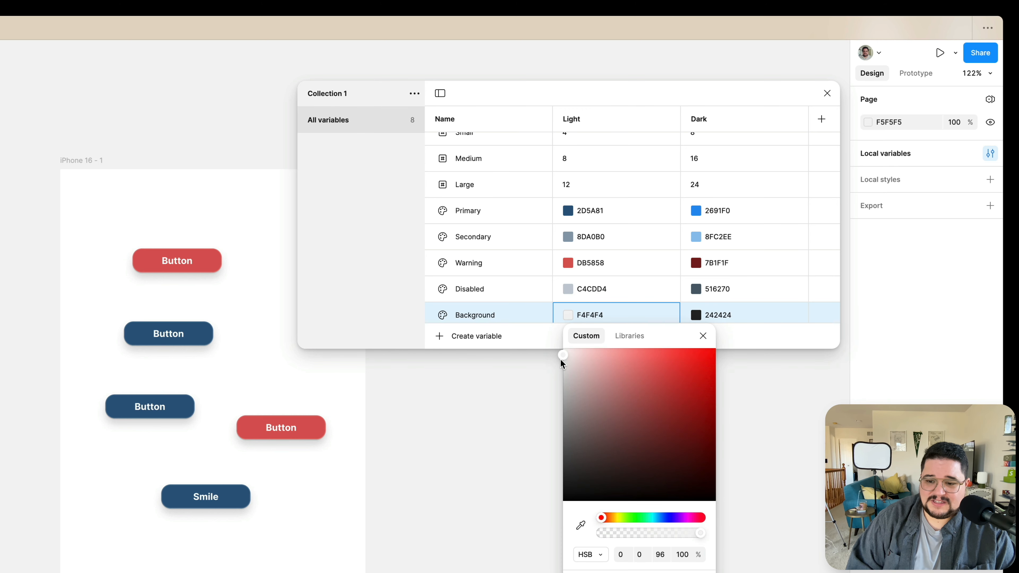
{"action": "left_click", "coordinate": [467, 377]}
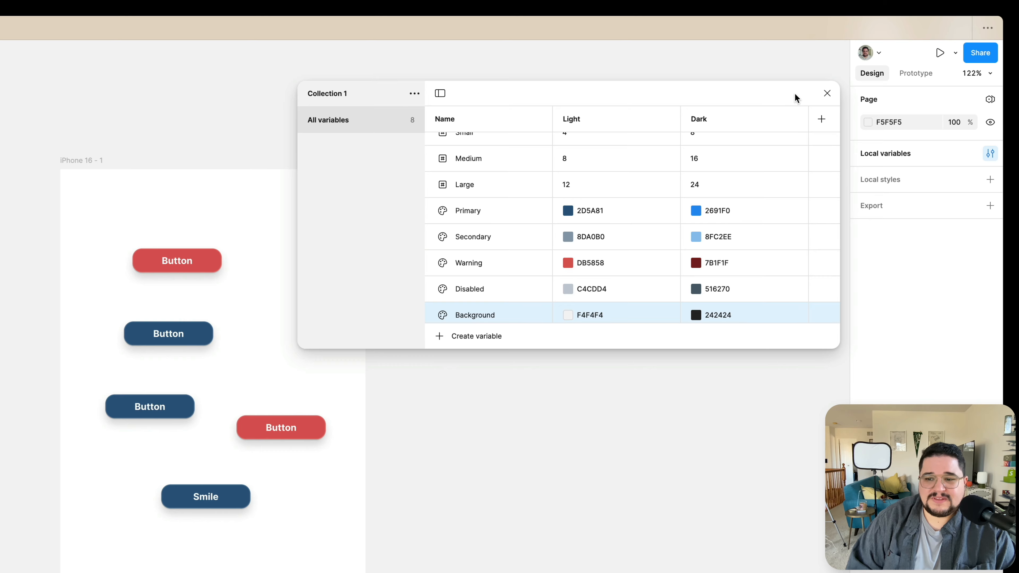
{"action": "scroll", "coordinate": [590, 165], "scroll_direction": "up", "scroll_amount": 1}
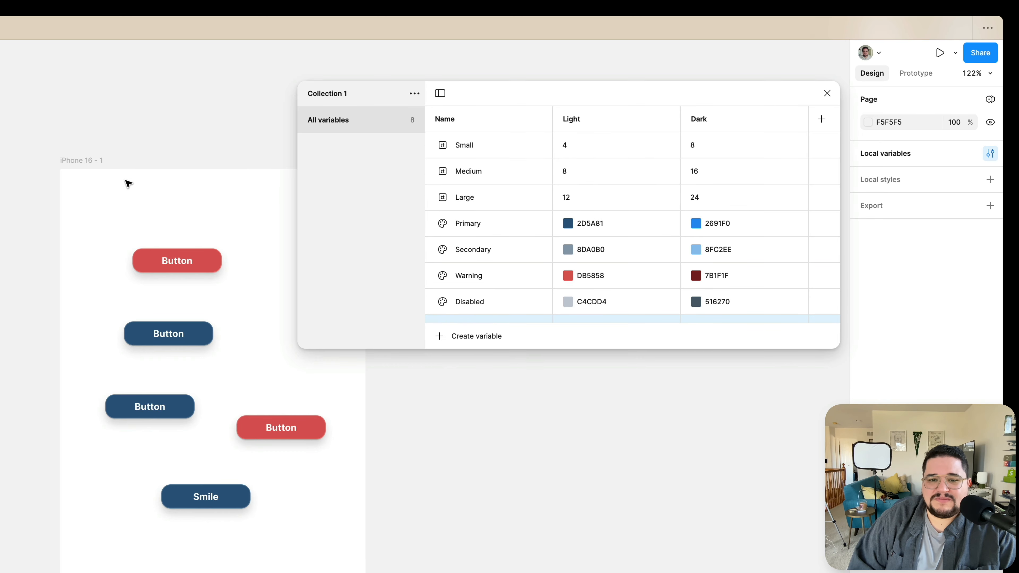
{"action": "left_click", "coordinate": [92, 162]}
{"action": "scroll", "coordinate": [100, 163], "scroll_direction": "right", "scroll_amount": 5}
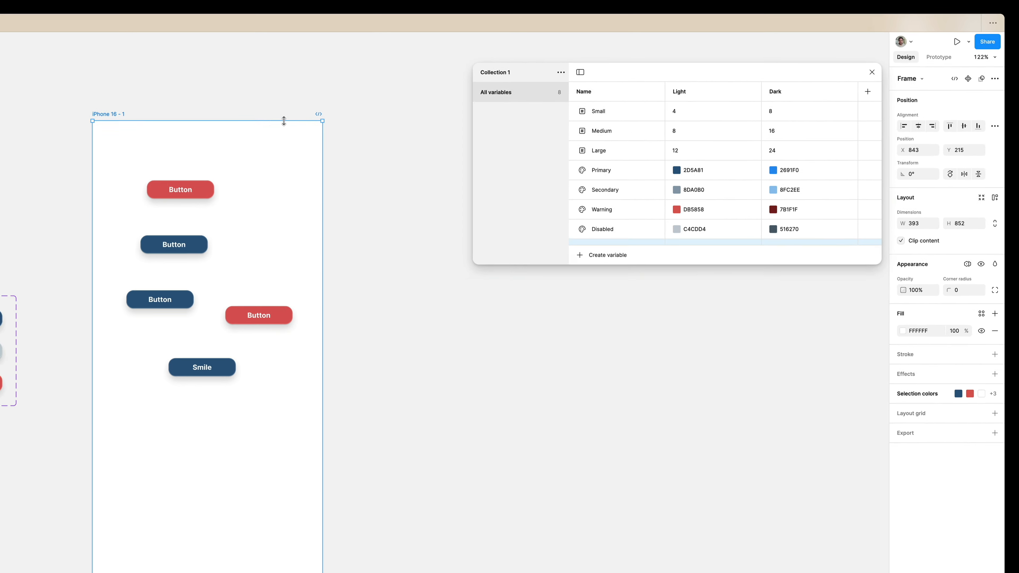
{"action": "scroll", "coordinate": [284, 121], "scroll_direction": "right", "scroll_amount": 2}
{"action": "scroll", "coordinate": [284, 123], "scroll_direction": "down", "scroll_amount": 5}
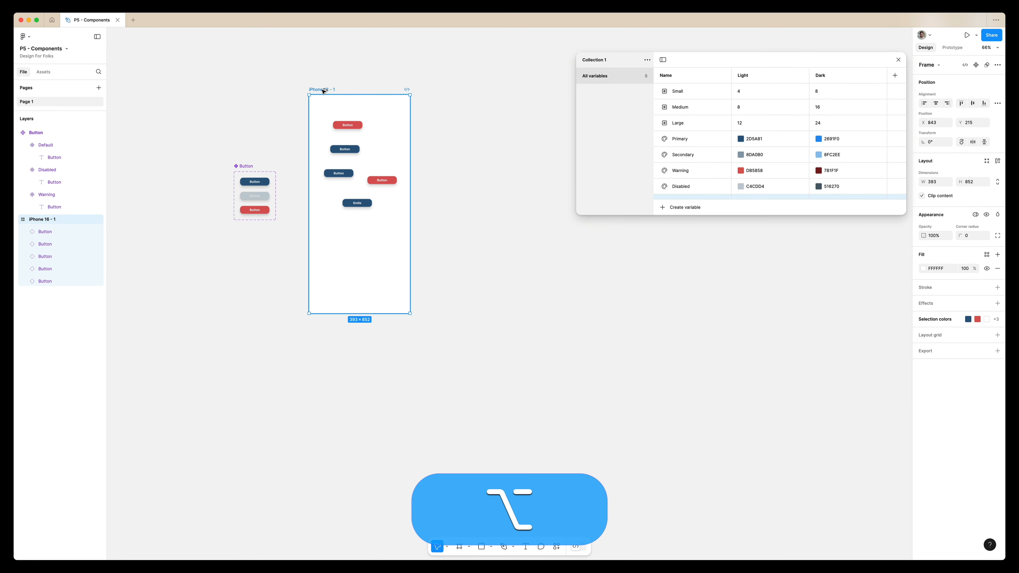
{"action": "left_click_drag", "start_coordinate": [325, 89], "coordinate": [443, 84]}
{"action": "key", "text": "super+z"}
{"action": "scroll", "coordinate": [325, 103], "scroll_direction": "up", "scroll_amount": 5}
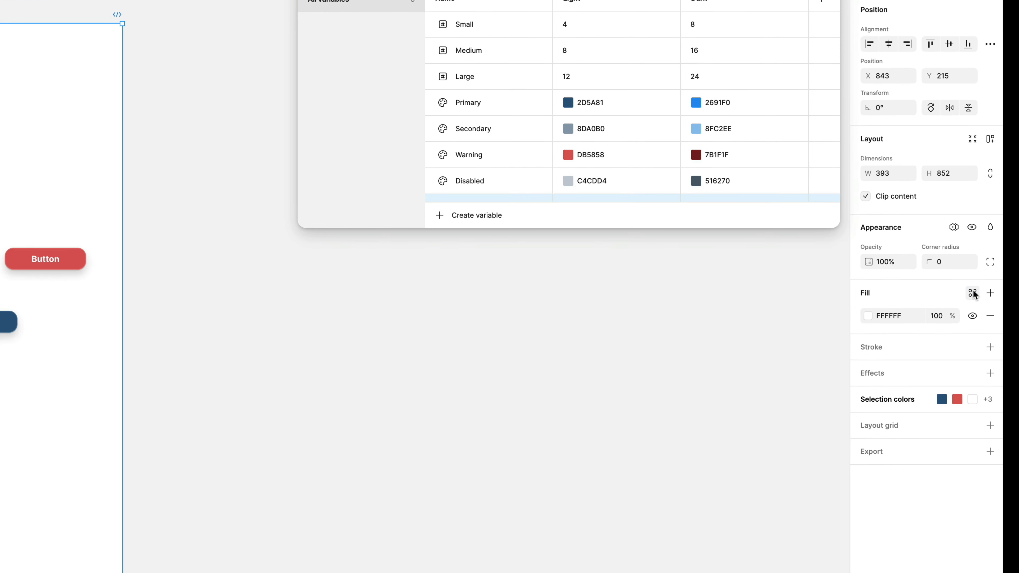
Fill the iPhone 16 - 1 frame with the Background variable and apply the Light mode of Collection 1 to it.
{"action": "left_click", "coordinate": [984, 262]}
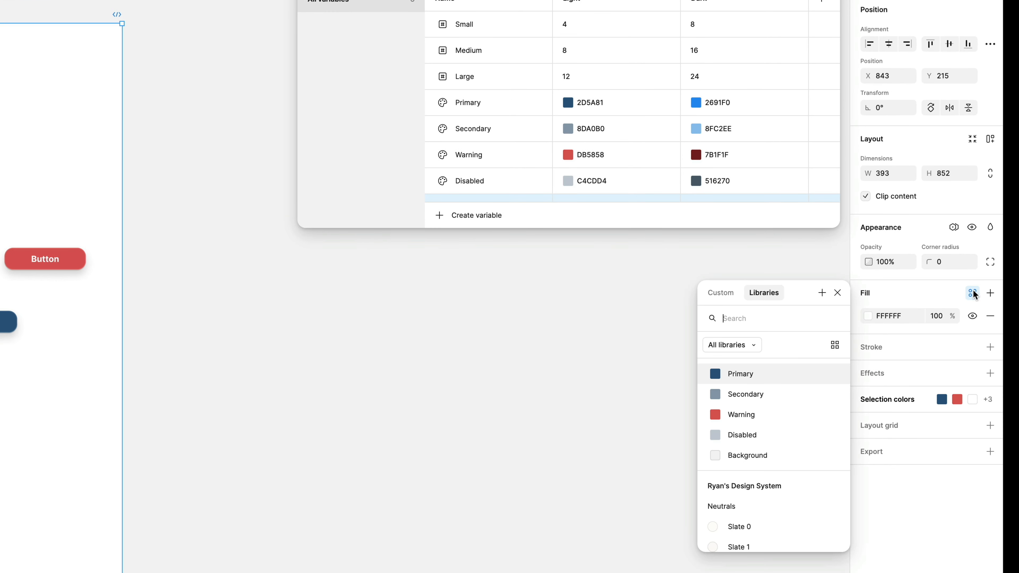
{"action": "left_click", "coordinate": [806, 465]}
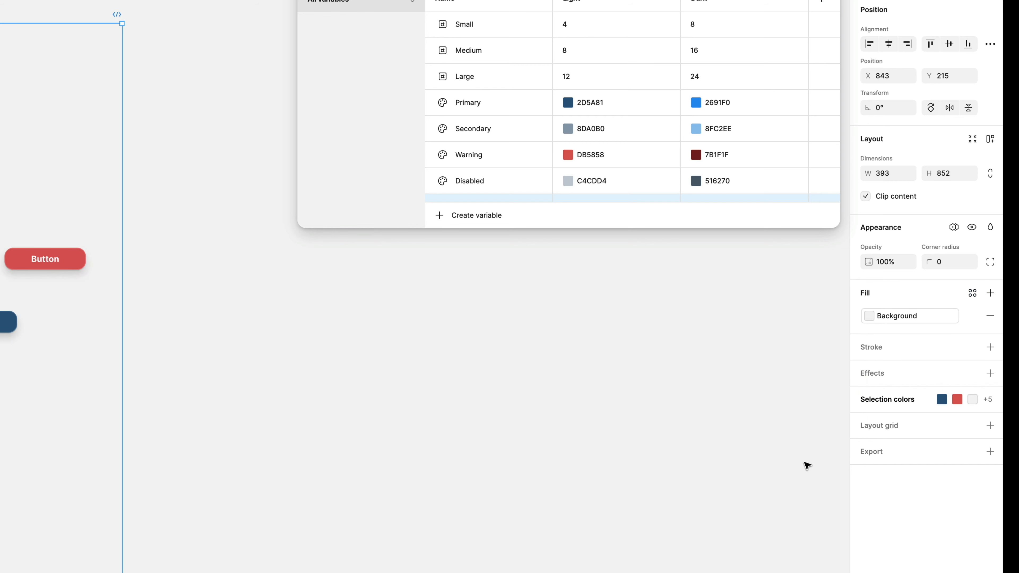
{"action": "left_click", "coordinate": [954, 228]}
{"action": "mouse_move", "coordinate": [930, 263]}
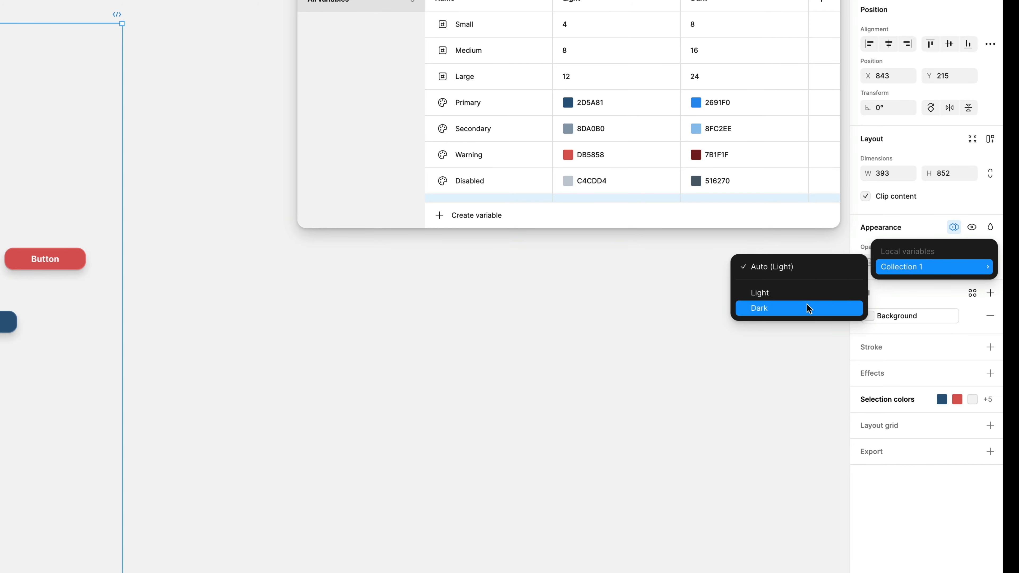
{"action": "left_click", "coordinate": [809, 293]}
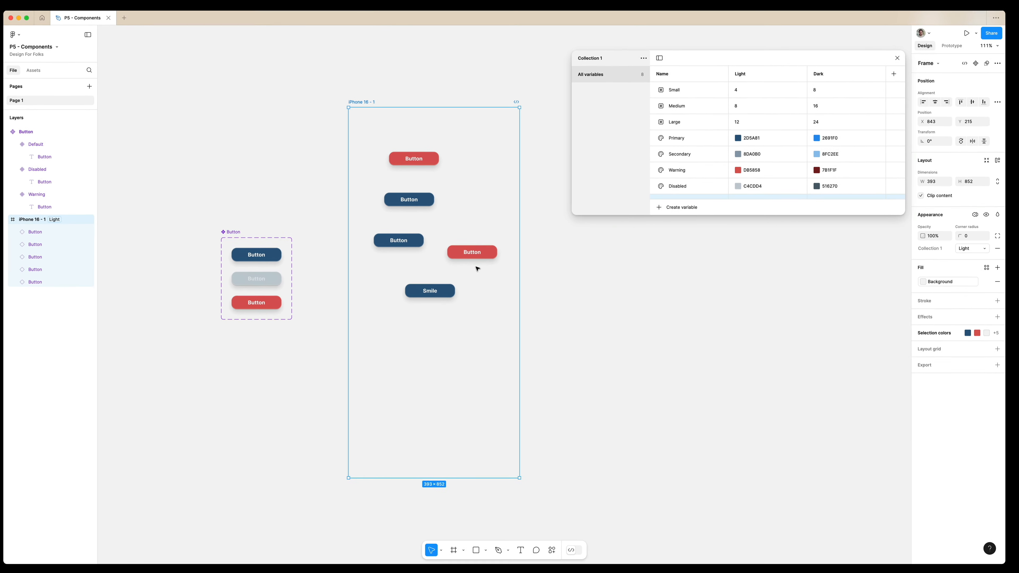
{"action": "left_click", "coordinate": [109, 257]}
{"action": "left_click", "coordinate": [450, 292], "text": "shift"}
{"action": "left_click", "coordinate": [406, 241], "text": "shift"}
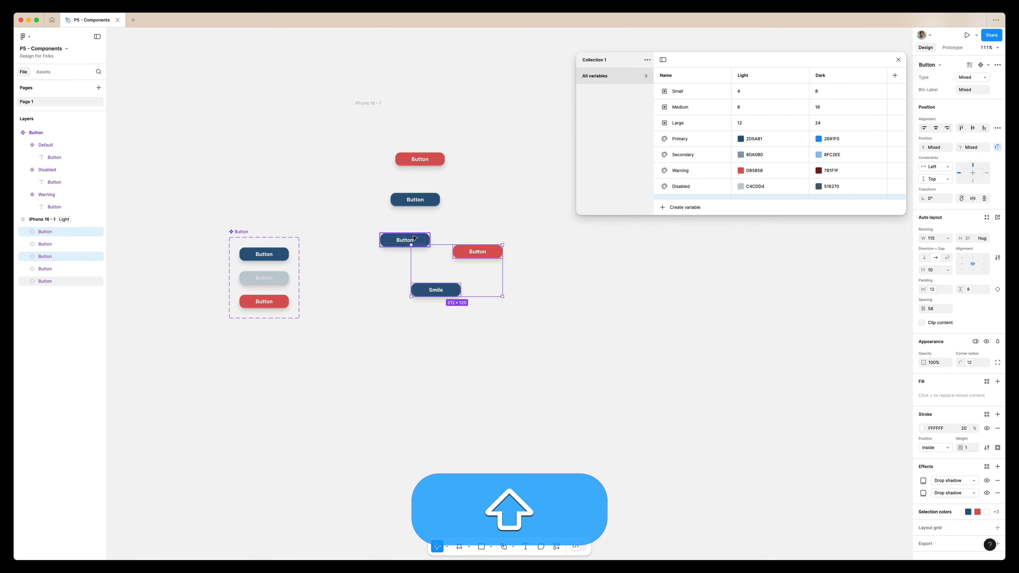
{"action": "left_click", "coordinate": [421, 201], "text": "shift"}
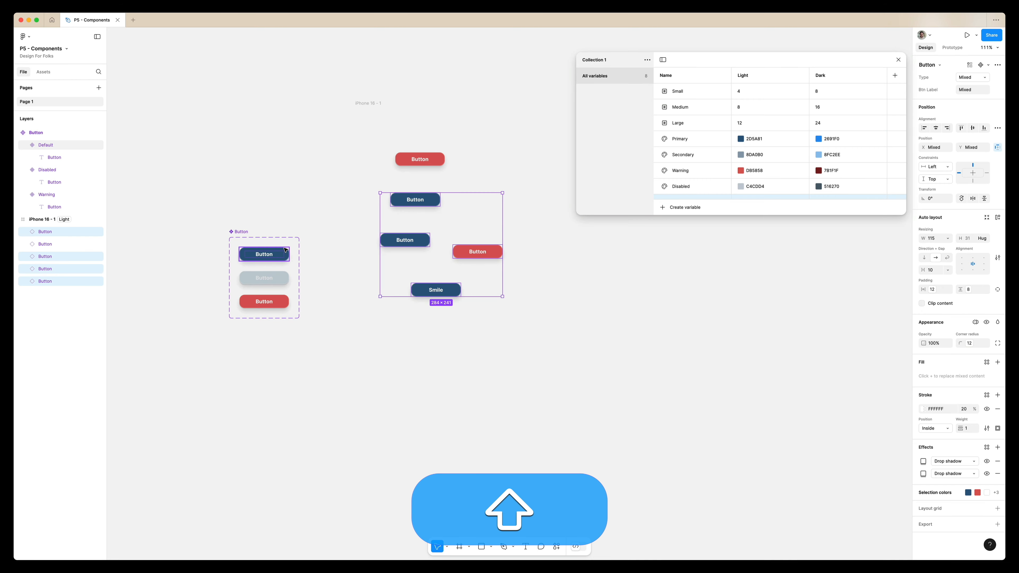
Fill the text labels of the Default, Disabled and Warning button variants with the Background variable.
{"action": "left_click", "coordinate": [269, 256], "text": "shift+super"}
{"action": "left_click", "coordinate": [268, 279], "text": "shift+super"}
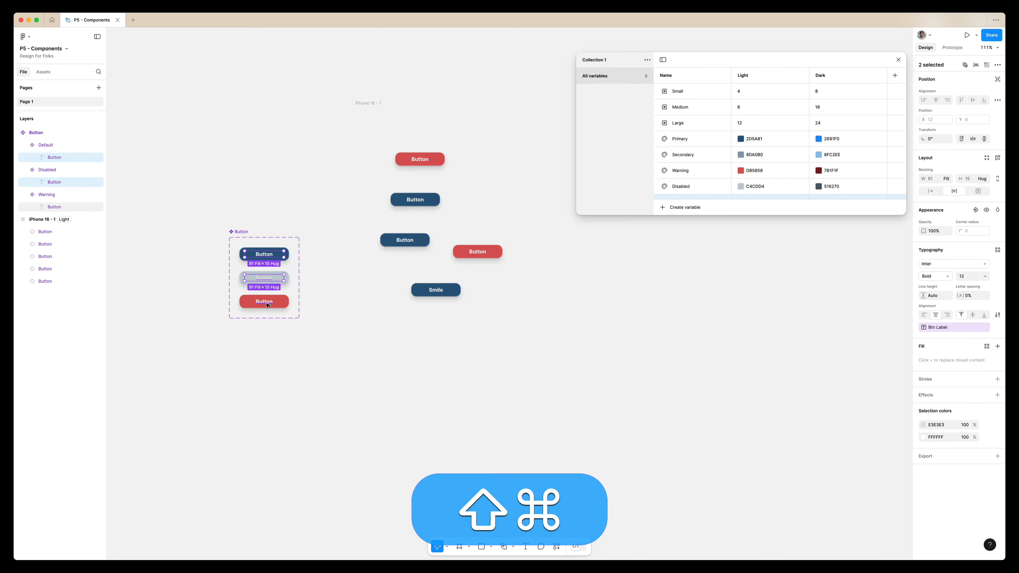
{"action": "left_click", "coordinate": [264, 301], "text": "shift+super"}
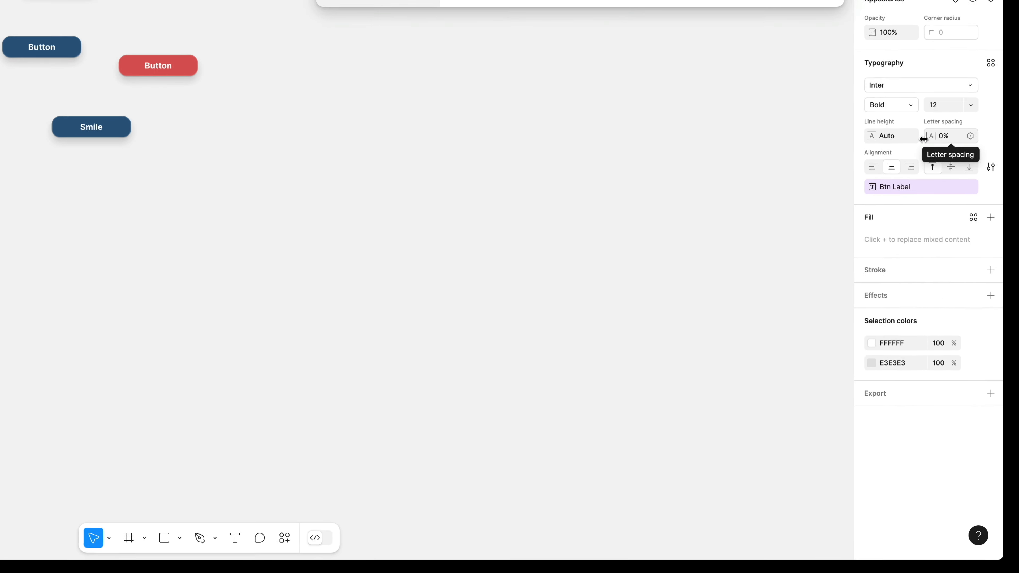
{"action": "left_click", "coordinate": [991, 344]}
{"action": "left_click", "coordinate": [973, 210]}
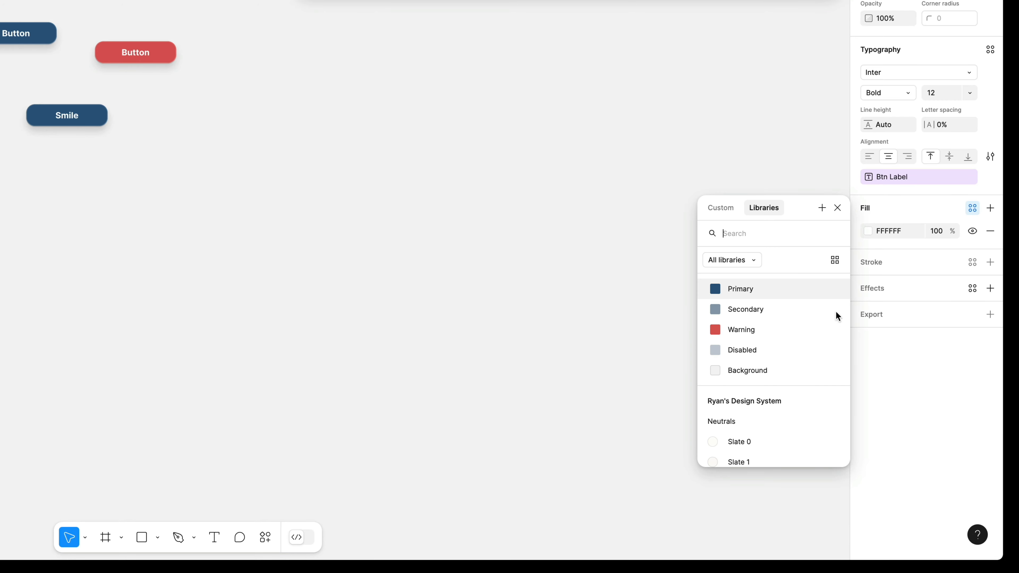
{"action": "left_click", "coordinate": [792, 372]}
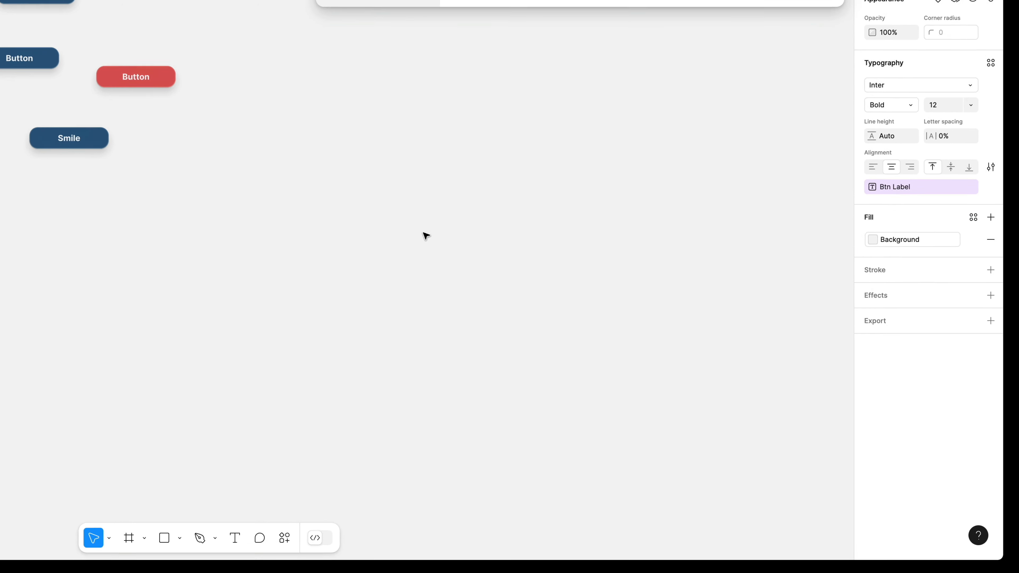
Wrap the five button instances in the iPhone 16 - 1 frame in a vertical auto layout and apply the Large variable as its gap.
{"action": "left_click", "coordinate": [477, 156]}
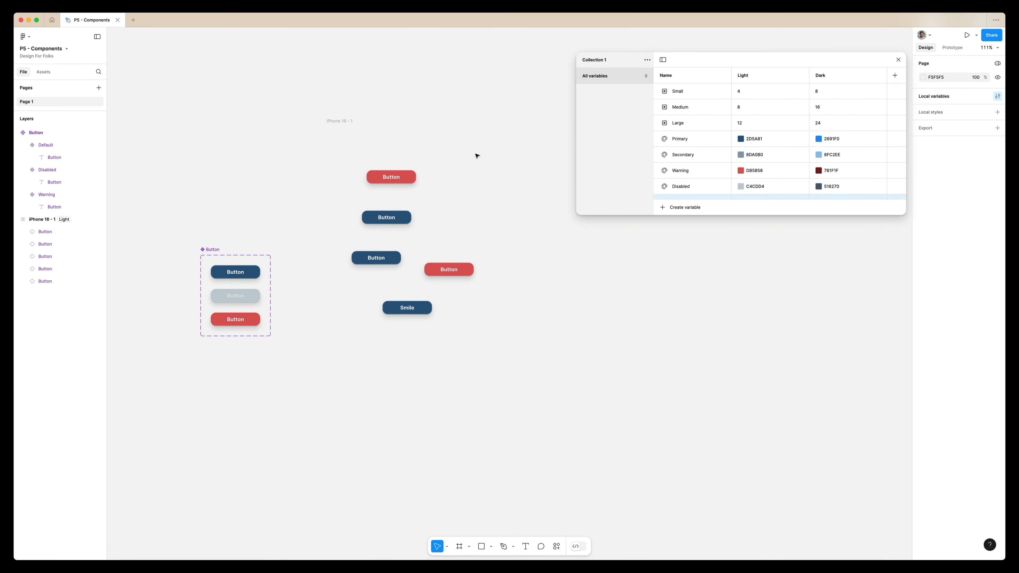
{"action": "left_click_drag", "start_coordinate": [477, 156], "coordinate": [364, 377]}
{"action": "key", "text": "shift+a"}
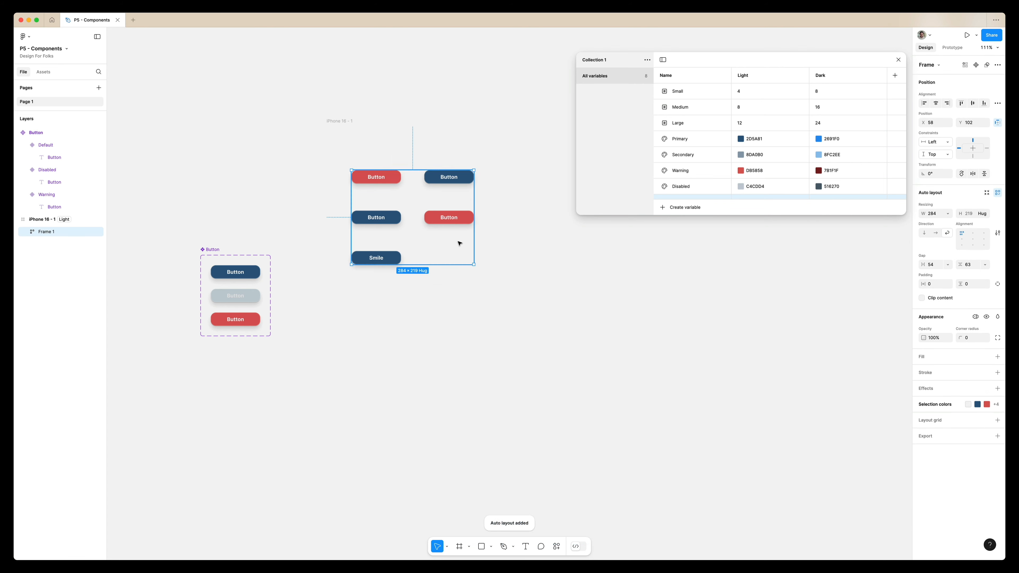
{"action": "left_click", "coordinate": [924, 233]}
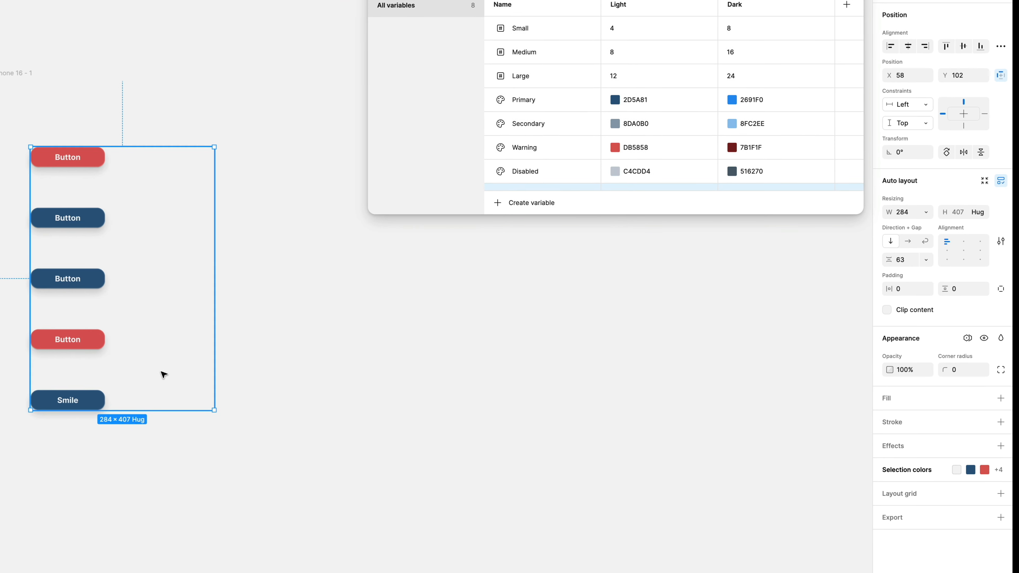
{"action": "left_click", "coordinate": [926, 260]}
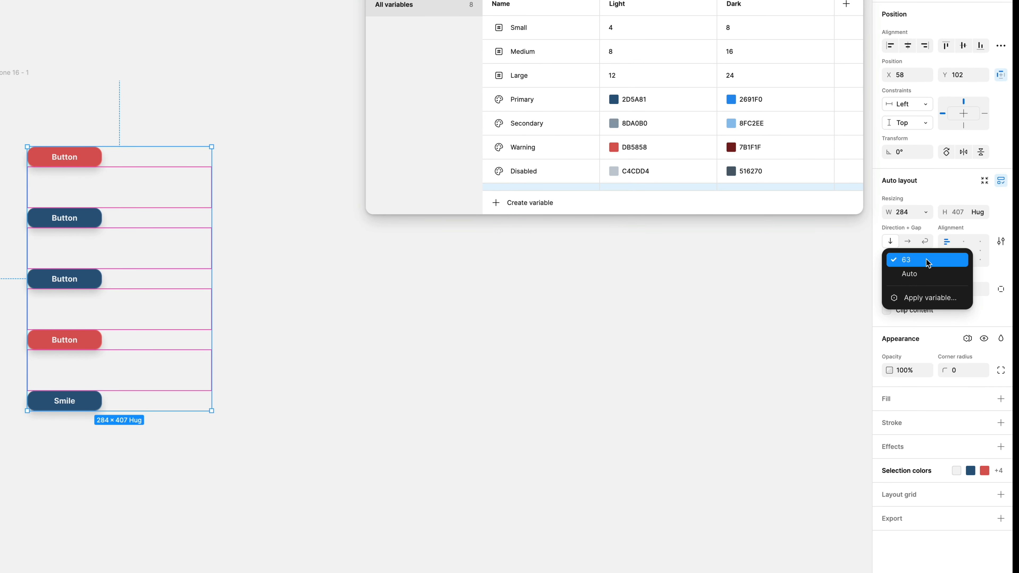
{"action": "left_click", "coordinate": [926, 295]}
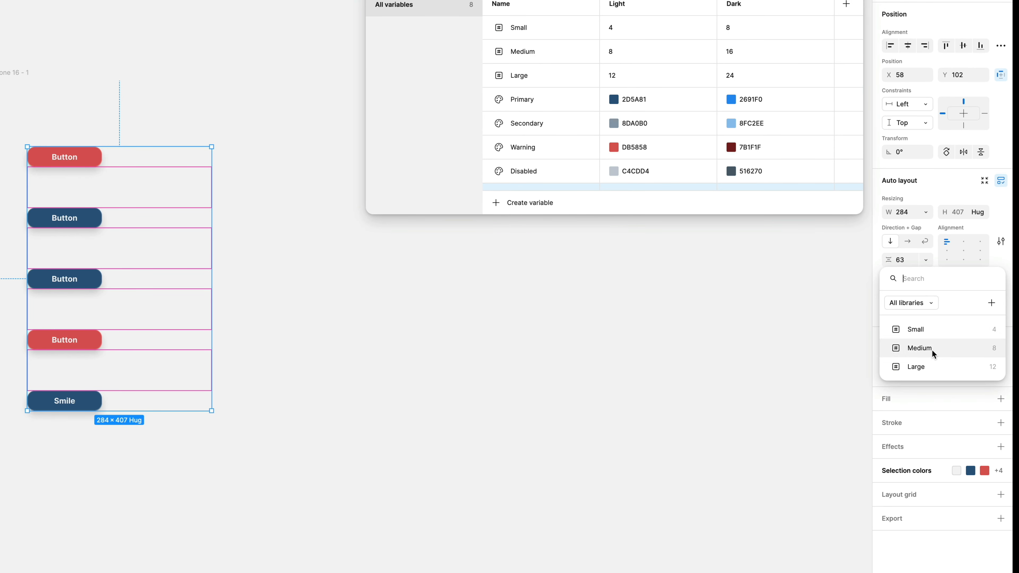
{"action": "left_click", "coordinate": [933, 366]}
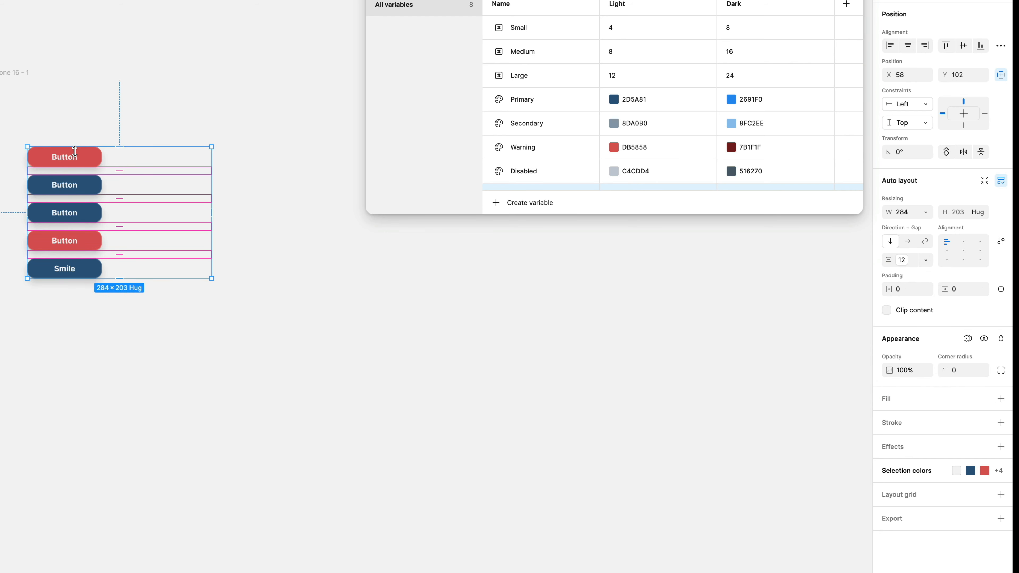
Move the auto-layout stack of buttons lower inside the iPhone 16 - 1 frame and deselect it.
{"action": "left_click", "coordinate": [75, 139]}
{"action": "left_click_drag", "start_coordinate": [75, 155], "coordinate": [76, 229]}
{"action": "left_click", "coordinate": [68, 31]}
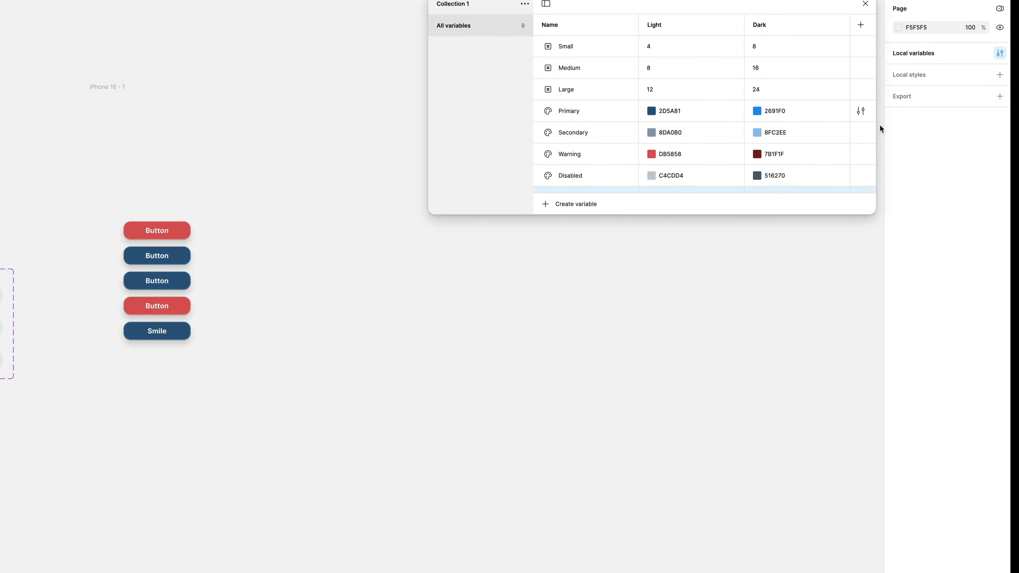
Change the page's background colour to D7D7D7 and move the local variables window clear of the colour picker.
{"action": "left_click", "coordinate": [898, 27]}
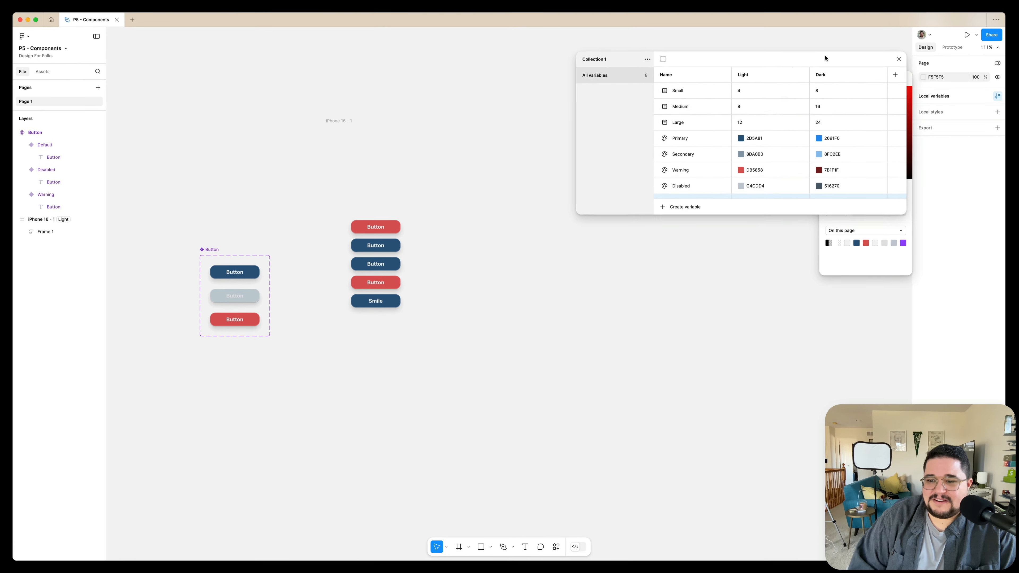
{"action": "left_click_drag", "start_coordinate": [846, 61], "coordinate": [746, 57]}
{"action": "left_click", "coordinate": [827, 97]}
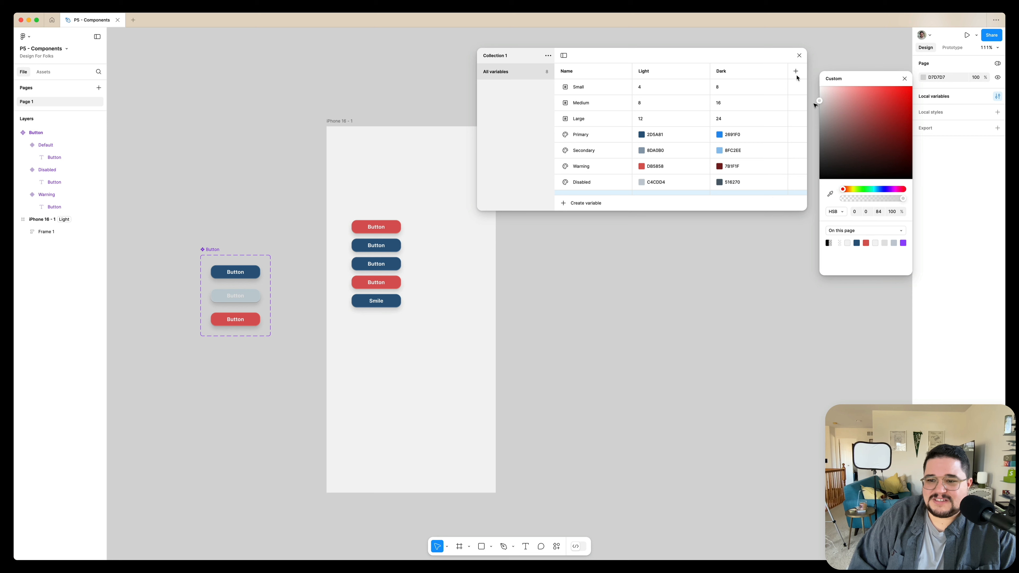
{"action": "left_click_drag", "start_coordinate": [728, 61], "coordinate": [756, 55]}
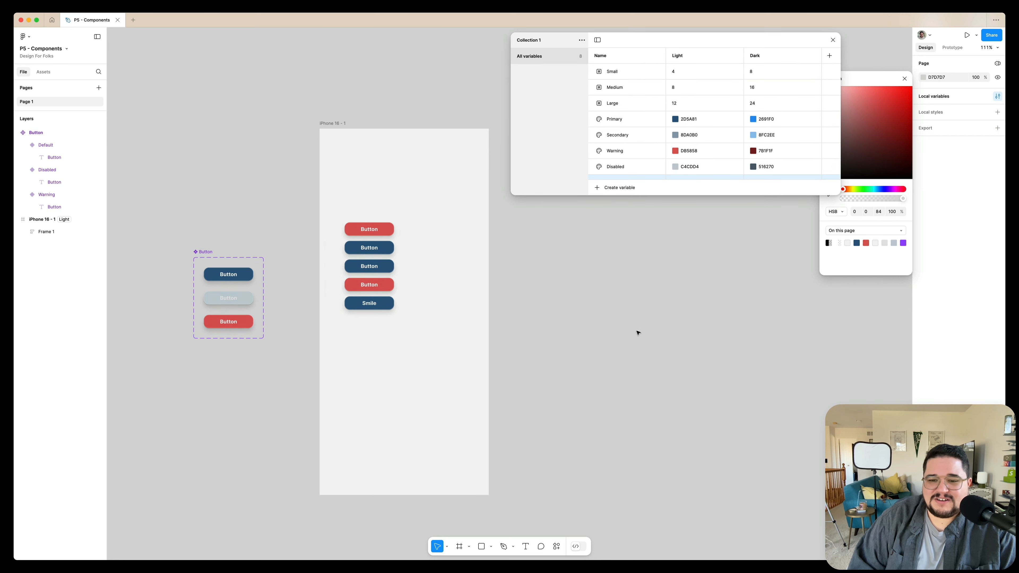
{"action": "scroll", "coordinate": [638, 332], "scroll_direction": "right", "scroll_amount": 5}
{"action": "left_click", "coordinate": [904, 78]}
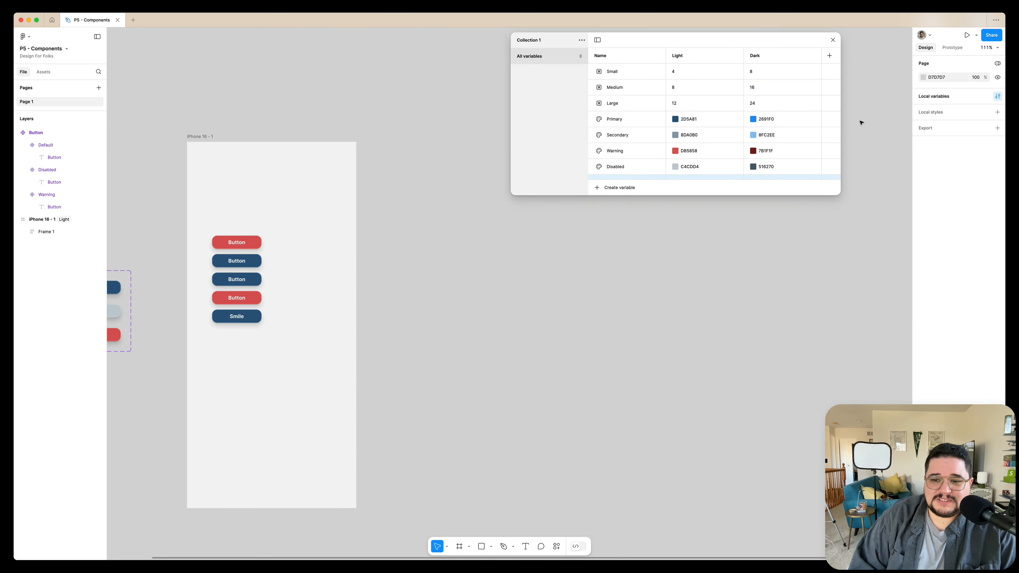
{"action": "scroll", "coordinate": [718, 263], "scroll_direction": "left", "scroll_amount": 5}
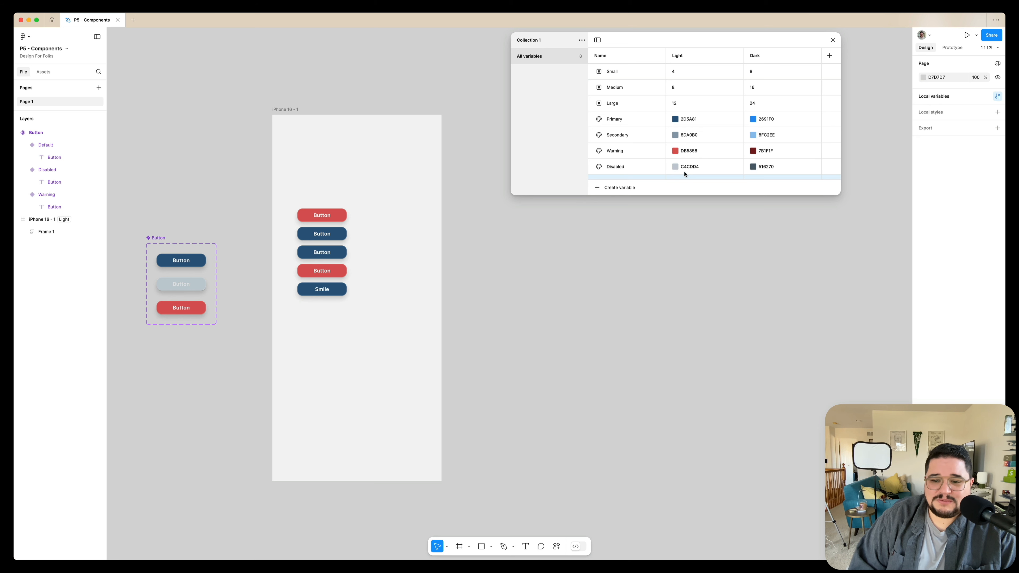
Centre the five buttons horizontally and vertically within their auto-layout frame on iPhone 16 - 1.
{"action": "scroll", "coordinate": [686, 176], "scroll_direction": "down", "scroll_amount": 1}
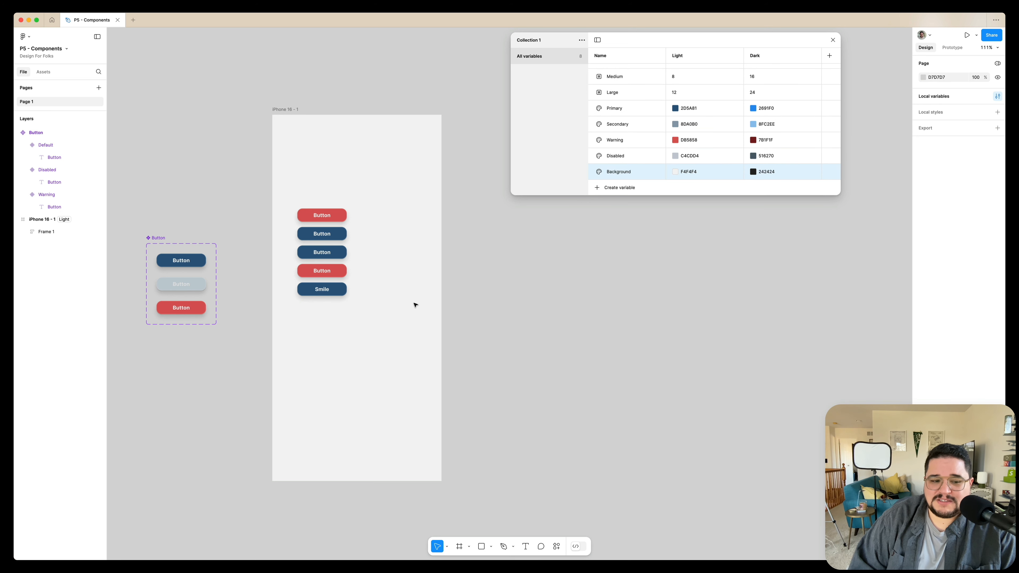
{"action": "scroll", "coordinate": [416, 305], "scroll_direction": "left", "scroll_amount": 1}
{"action": "left_click", "coordinate": [358, 232]}
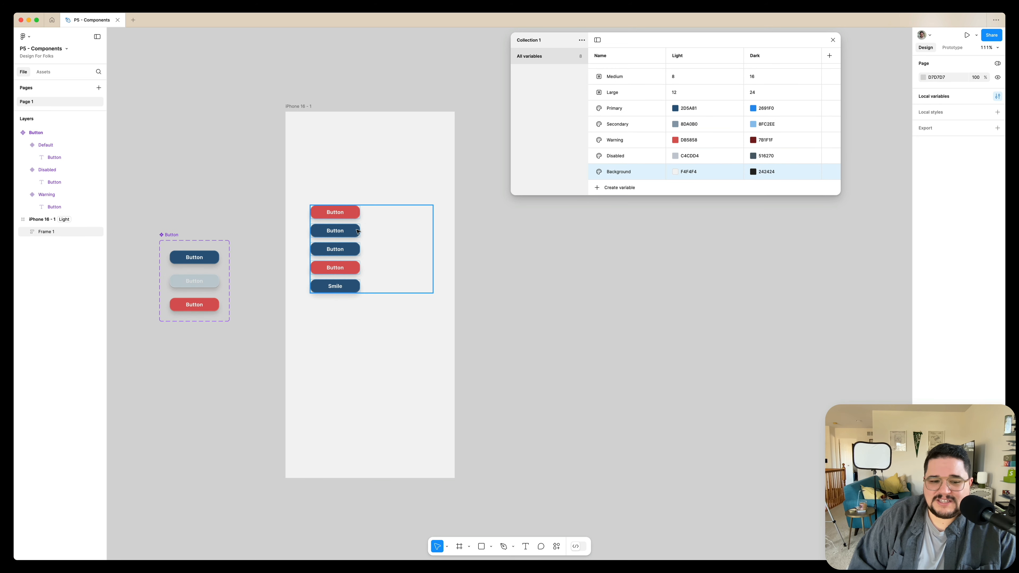
{"action": "left_click", "coordinate": [377, 254]}
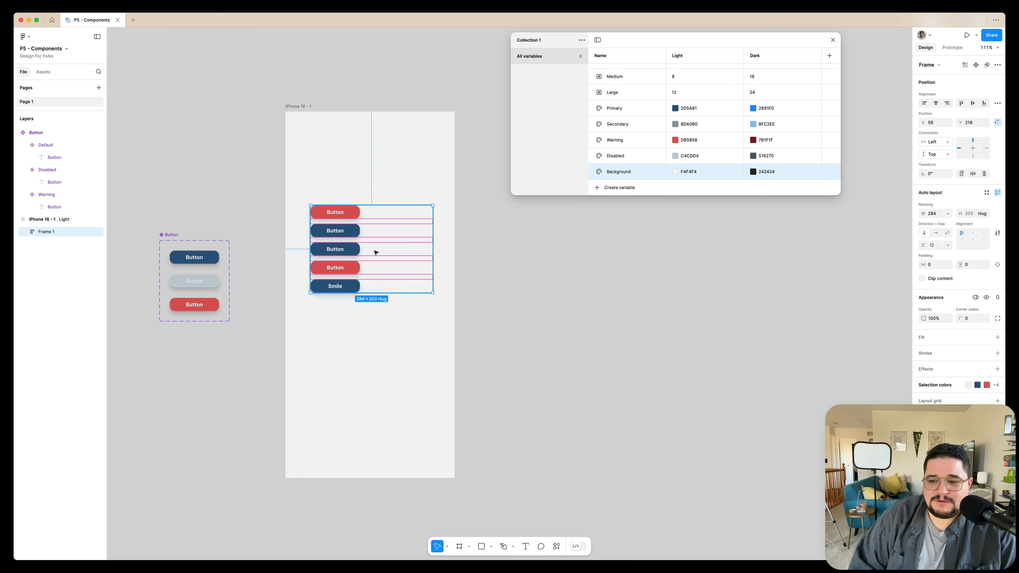
{"action": "left_click", "coordinate": [974, 241]}
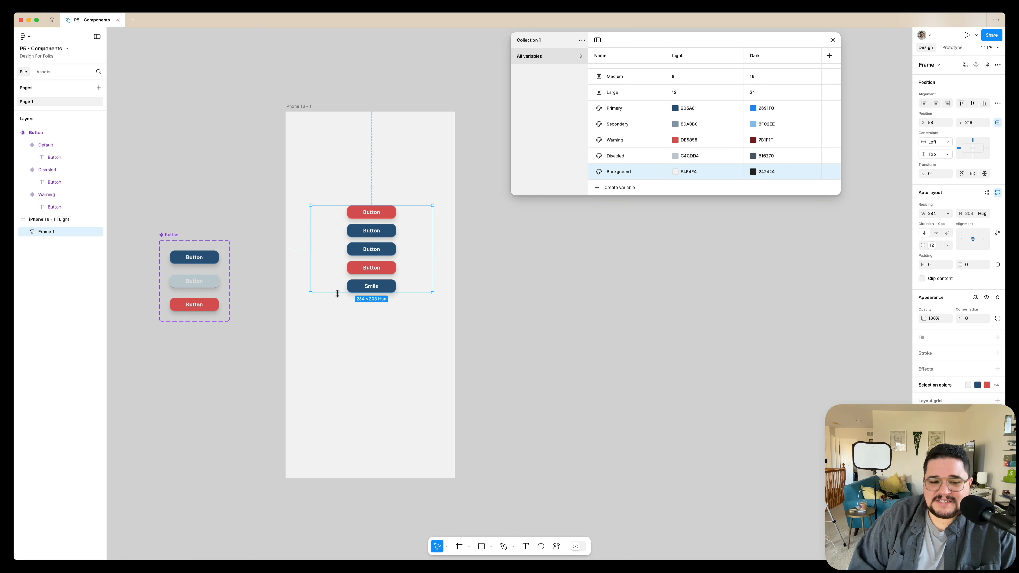
Enlarge the button stack's auto-layout frame to 284 × 623 and move it to X 55, Y 114 inside iPhone 16 - 1.
{"action": "left_click_drag", "start_coordinate": [337, 294], "coordinate": [337, 382]}
{"action": "left_click_drag", "start_coordinate": [361, 173], "coordinate": [367, 194]}
{"action": "scroll", "coordinate": [332, 187], "scroll_direction": "right", "scroll_amount": 3}
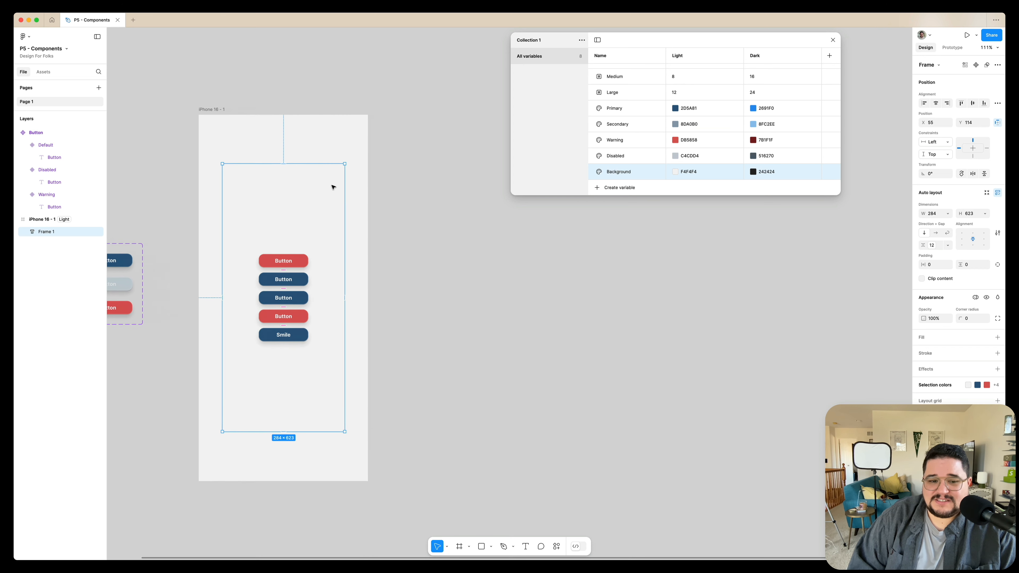
{"action": "left_click", "coordinate": [378, 144]}
Duplicate the iPhone 16 - 1 frame and place the copy beside the original.
{"action": "left_click_drag", "start_coordinate": [182, 109], "coordinate": [371, 110]}
{"action": "scroll", "coordinate": [368, 107], "scroll_direction": "right", "scroll_amount": 1}
{"action": "scroll", "coordinate": [368, 107], "scroll_direction": "down", "scroll_amount": 1}
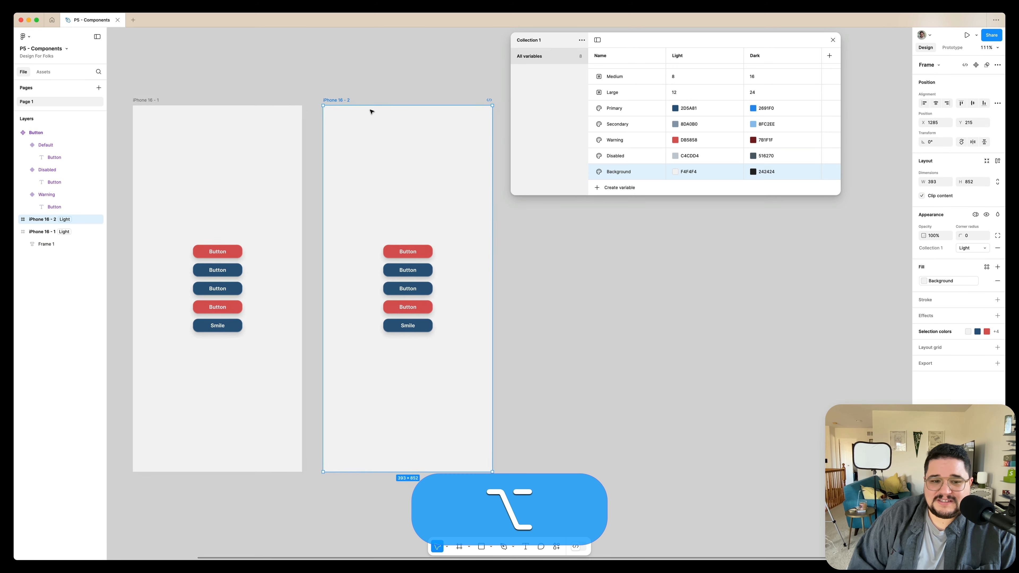
Rename the original iPhone frame as Light Mode and its copy as Dark Mode.
{"action": "left_click", "coordinate": [134, 98]}
{"action": "double_click", "coordinate": [134, 98]}
{"action": "type", "text": "Light Mode"}
{"action": "double_click", "coordinate": [327, 98]}
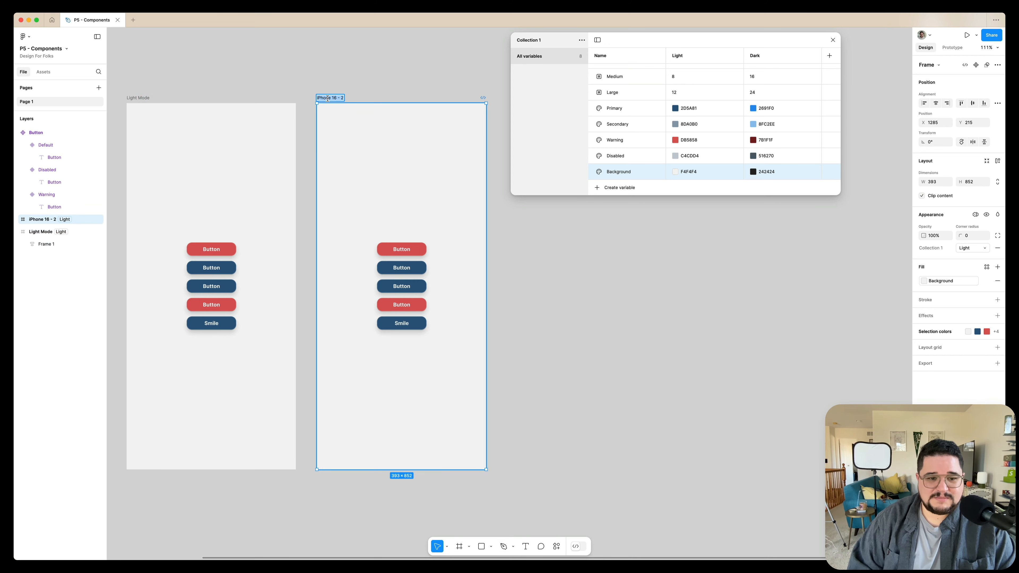
{"action": "type", "text": "Dark Mode"}
{"action": "key", "text": "Return"}
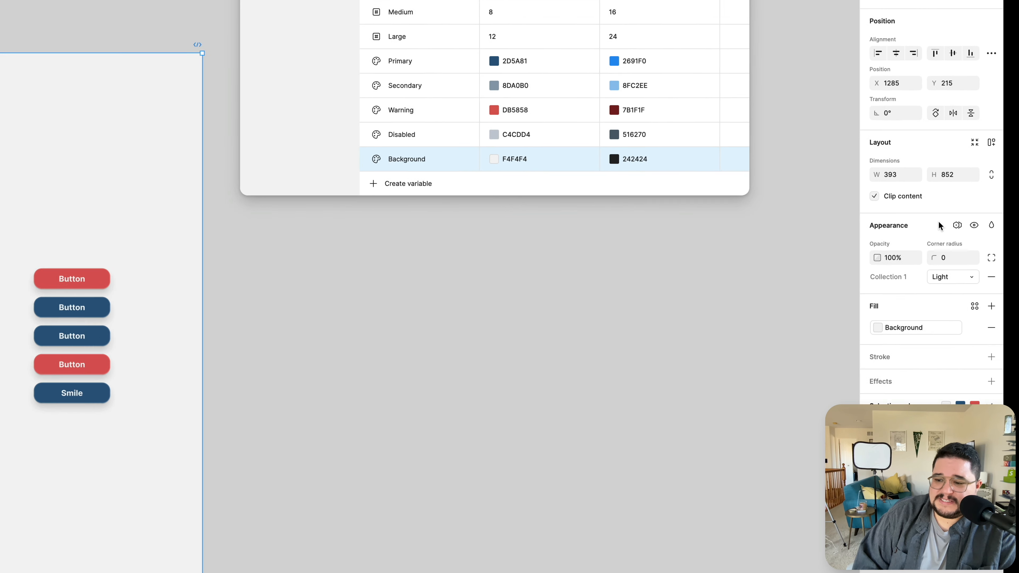
Apply the Dark mode of Collection 1 to the Dark Mode frame.
{"action": "left_click", "coordinate": [958, 225]}
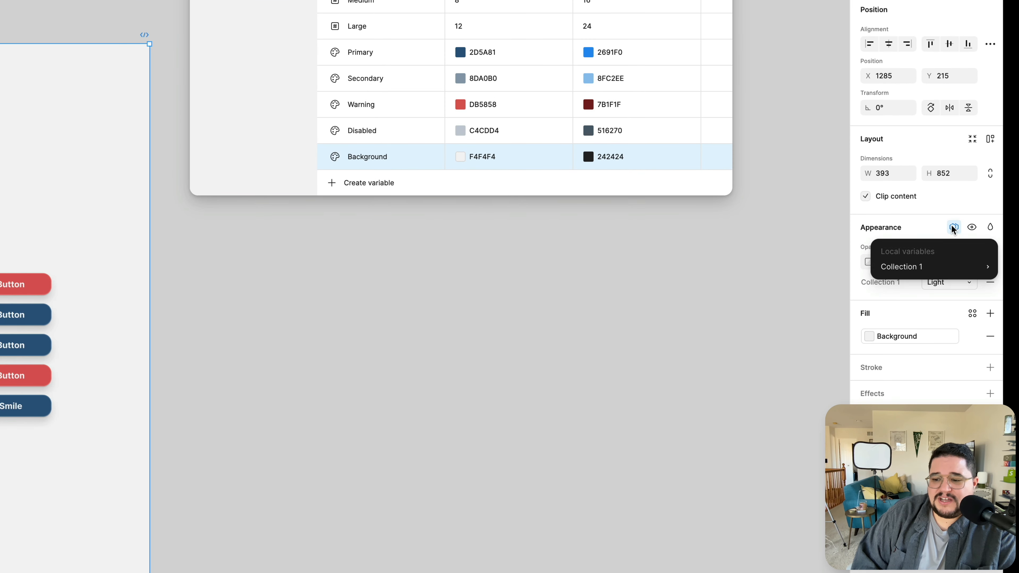
{"action": "mouse_move", "coordinate": [946, 263]}
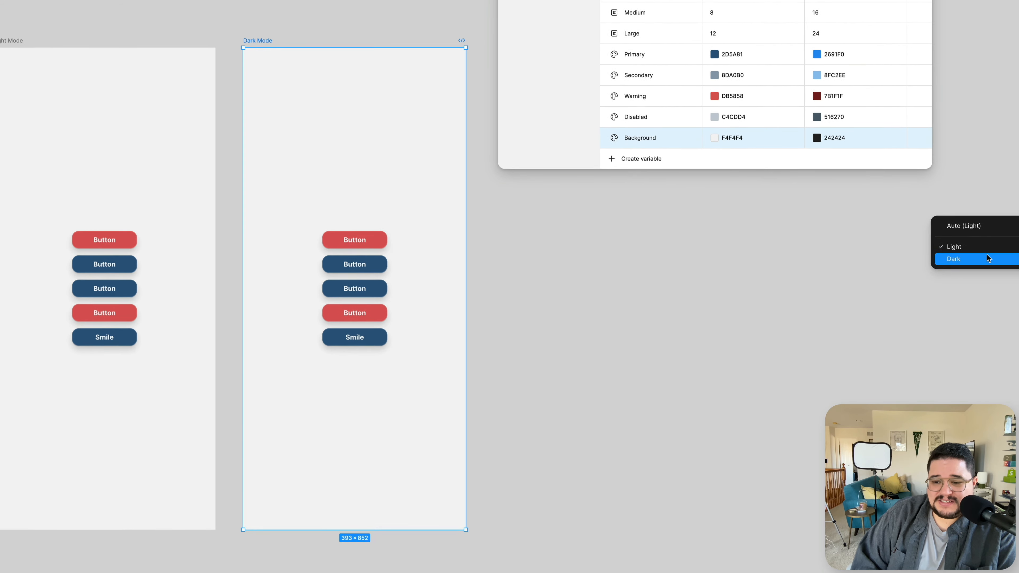
{"action": "left_click", "coordinate": [990, 257]}
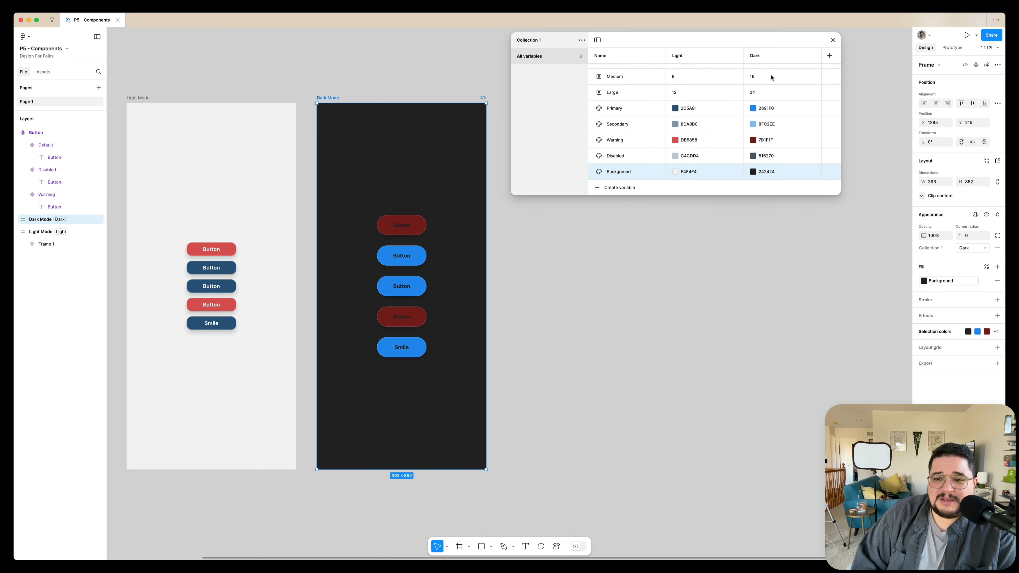
Compare the buttons in the Light Mode and Dark Mode frames with the variable values of Collection 1.
{"action": "scroll", "coordinate": [772, 77], "scroll_direction": "up", "scroll_amount": 1}
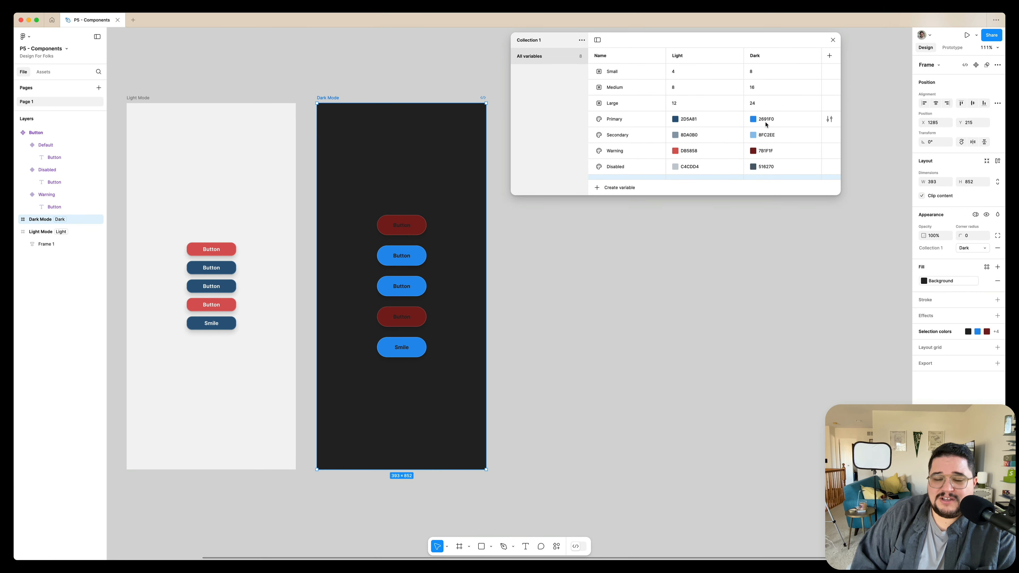
{"action": "scroll", "coordinate": [776, 152], "scroll_direction": "down", "scroll_amount": 1}
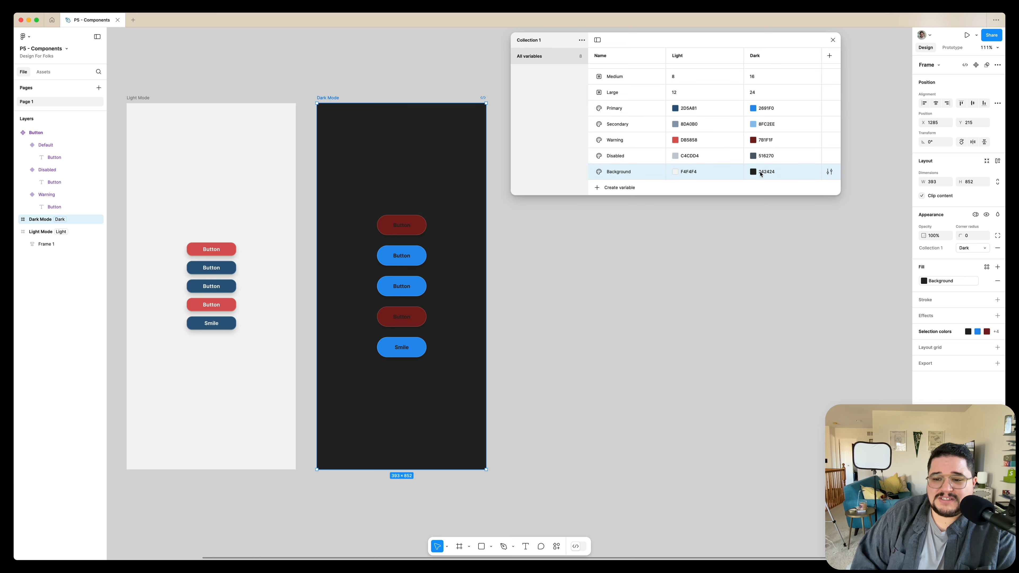
{"action": "scroll", "coordinate": [394, 241], "scroll_direction": "left", "scroll_amount": 2}
{"action": "scroll", "coordinate": [394, 242], "scroll_direction": "down", "scroll_amount": 1}
{"action": "scroll", "coordinate": [394, 242], "scroll_direction": "left", "scroll_amount": 1}
{"action": "scroll", "coordinate": [394, 242], "scroll_direction": "down", "scroll_amount": 5}
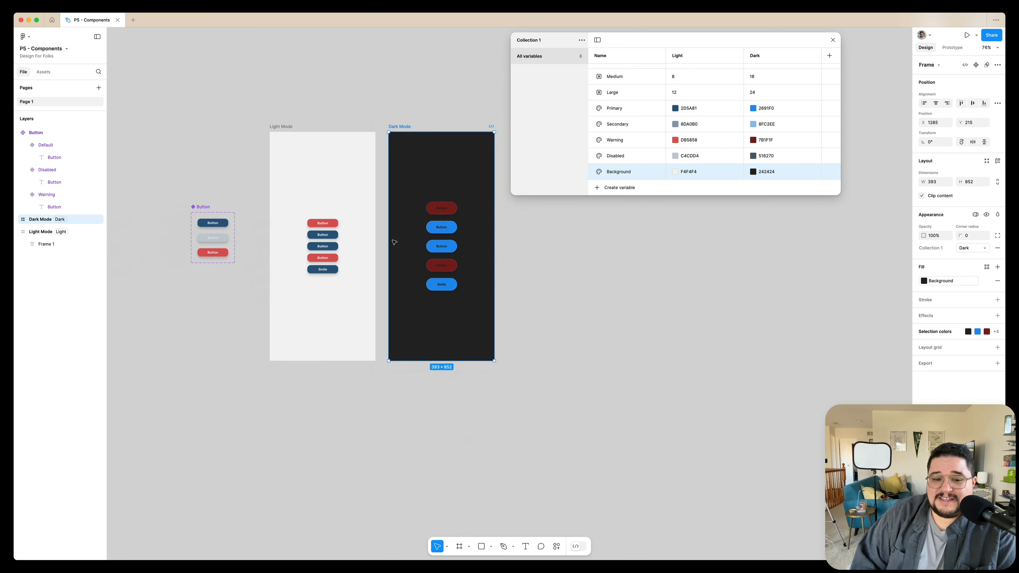
{"action": "left_click", "coordinate": [413, 210]}
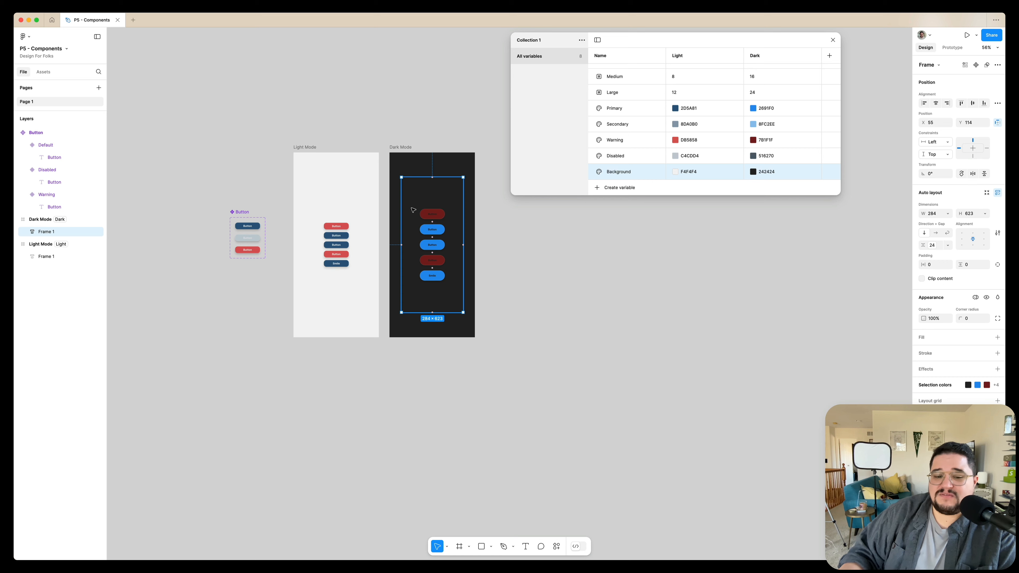
{"action": "scroll", "coordinate": [413, 209], "scroll_direction": "up", "scroll_amount": 5}
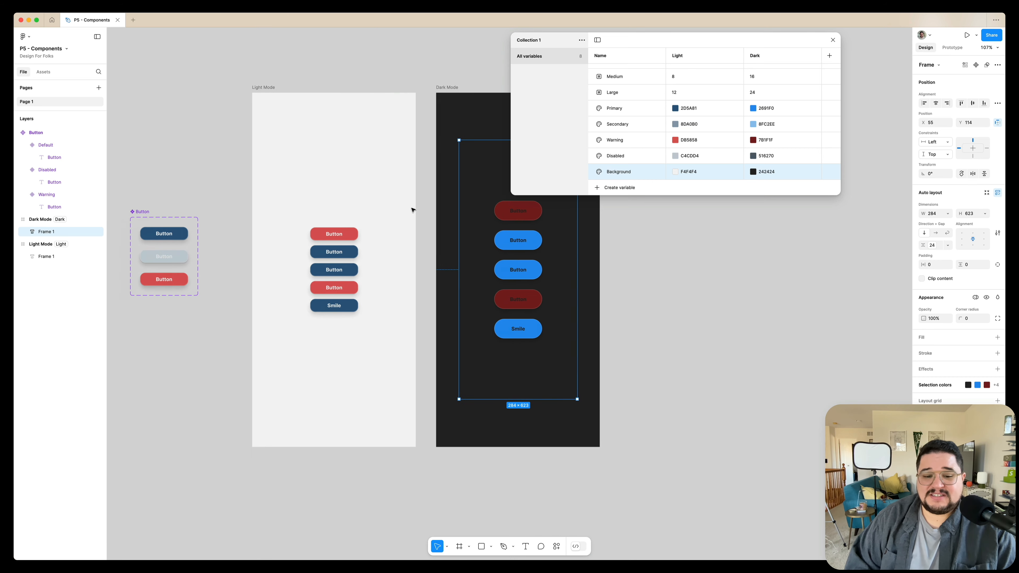
{"action": "scroll", "coordinate": [363, 211], "scroll_direction": "down", "scroll_amount": 2}
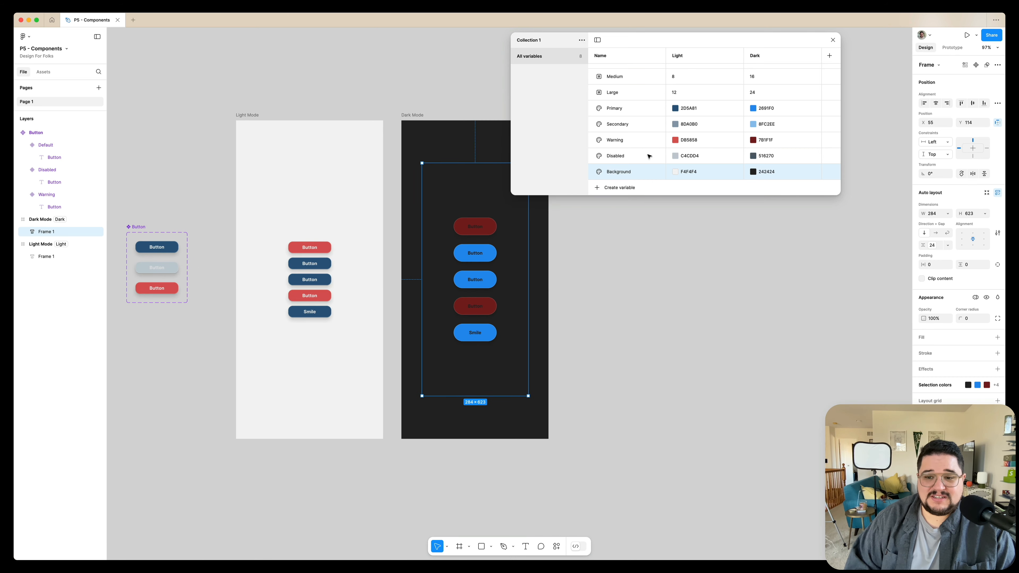
Set the Dark value of the Large number variable to 32, trying larger values along the way.
{"action": "scroll", "coordinate": [762, 99], "scroll_direction": "up", "scroll_amount": 1}
{"action": "left_click", "coordinate": [765, 100]}
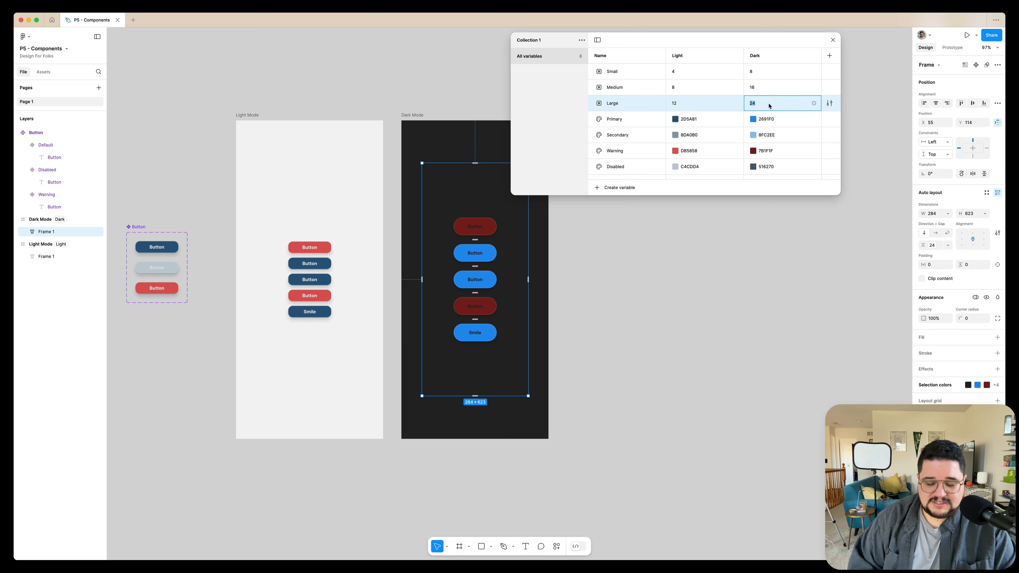
{"action": "key", "text": "Return"}
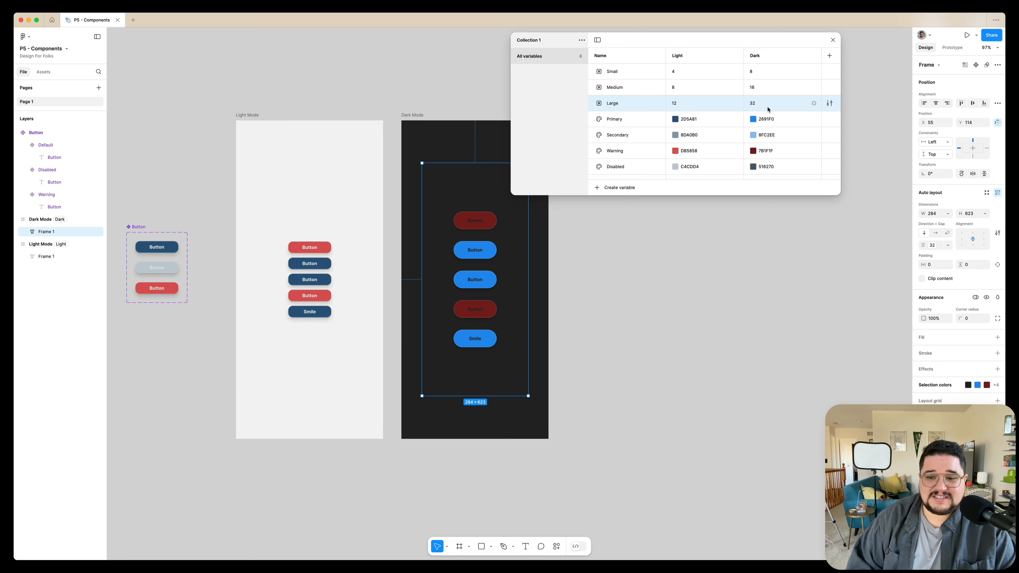
{"action": "key", "text": "shift+Up"}
{"action": "key", "text": "shift+Up"}
{"action": "key", "text": "shift+Down"}
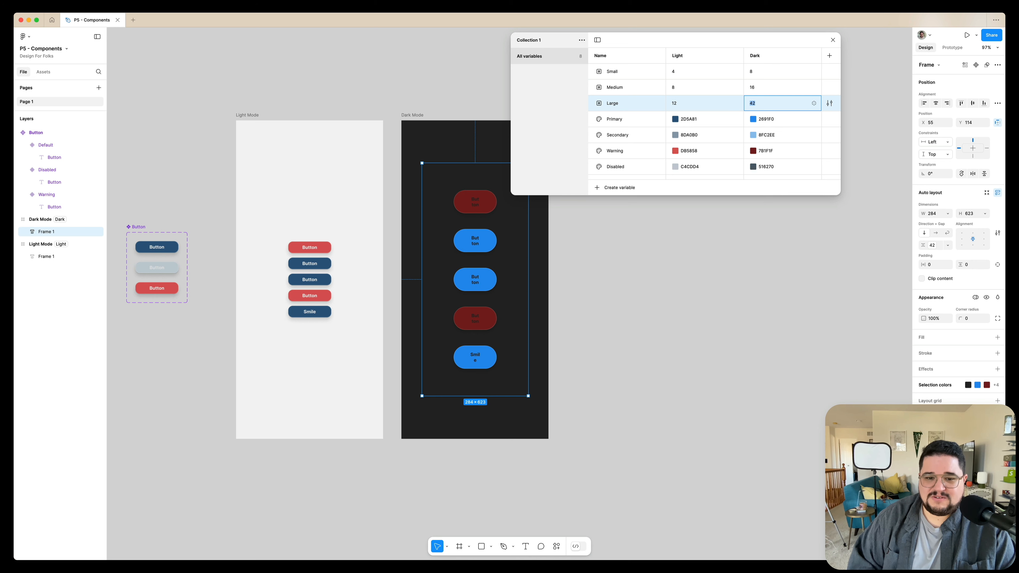
{"action": "key", "text": "shift+Down"}
Change the Dark value of the Primary colour variable to the yellow-orange F0B326.
{"action": "left_click", "coordinate": [752, 120]}
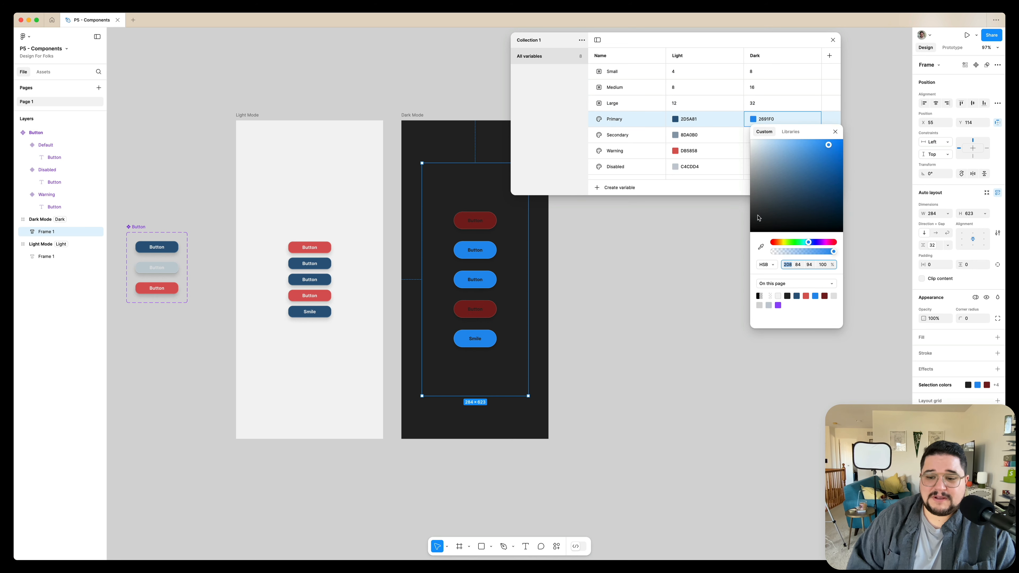
{"action": "left_click_drag", "start_coordinate": [778, 246], "coordinate": [781, 244]}
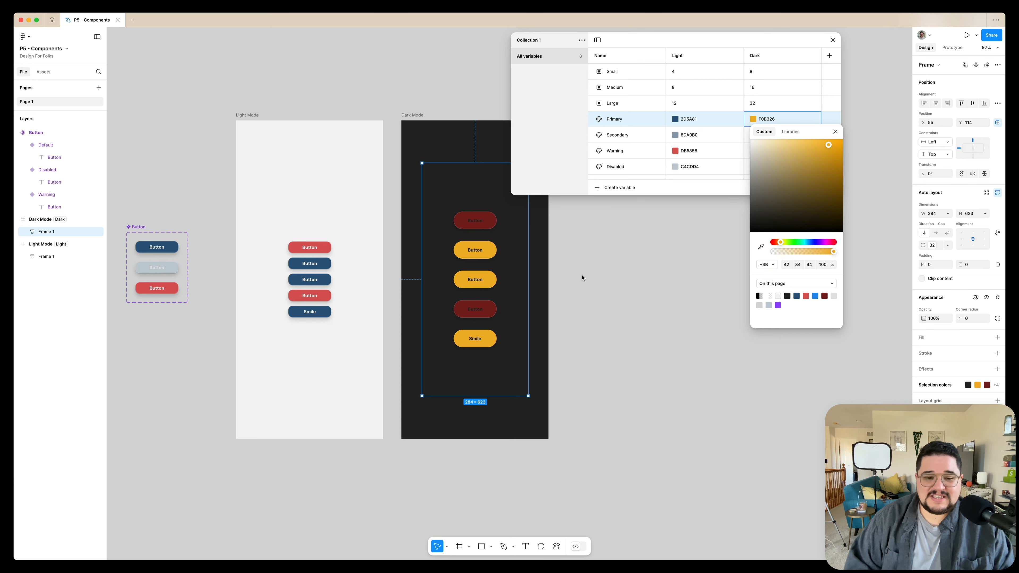
{"action": "left_click", "coordinate": [717, 147]}
Change the Dark value of the Warning colour variable to the periwinkle blue 7A86D6.
{"action": "left_click", "coordinate": [754, 151]}
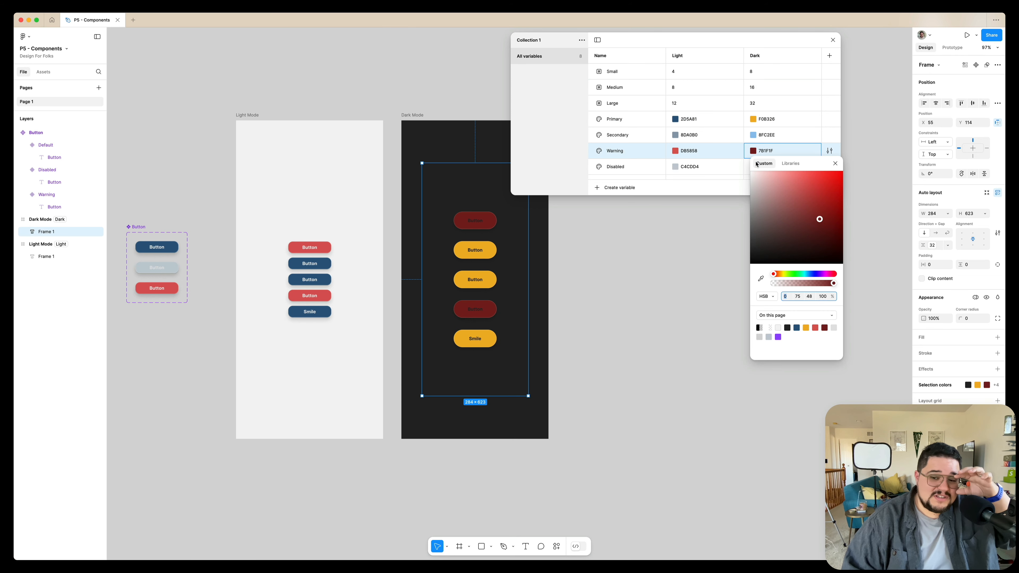
{"action": "left_click_drag", "start_coordinate": [820, 219], "coordinate": [791, 190]}
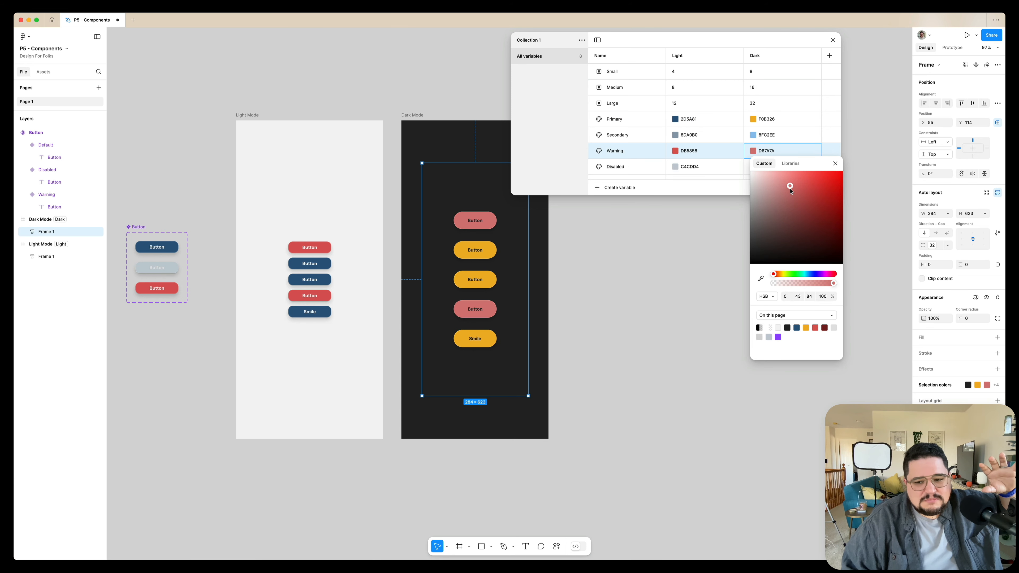
{"action": "left_click", "coordinate": [813, 274]}
{"action": "left_click", "coordinate": [599, 292]}
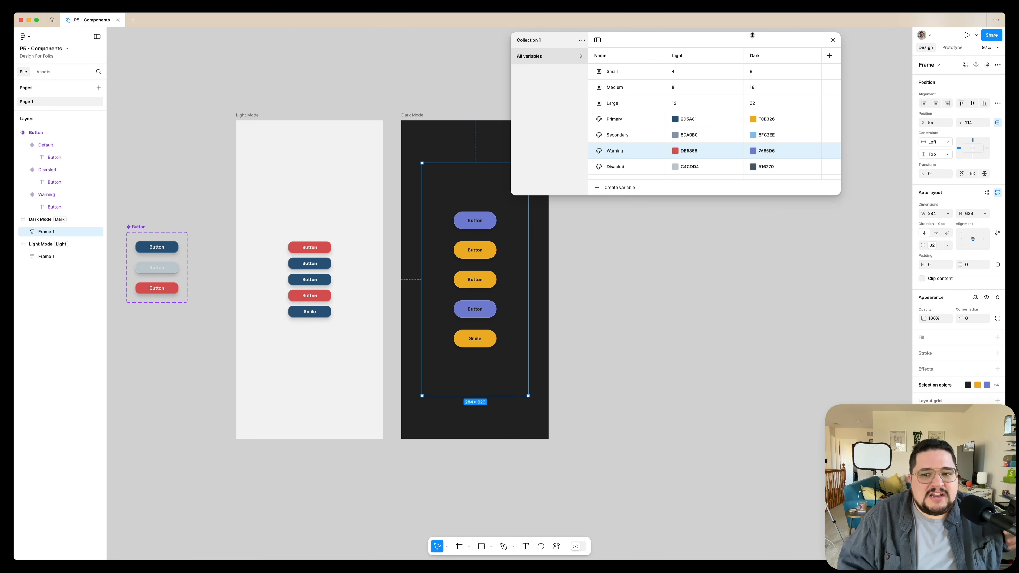
Apply the Small variable as the corner radius of the Default, Disabled and Warning button variants.
{"action": "left_click_drag", "start_coordinate": [747, 37], "coordinate": [808, 41]}
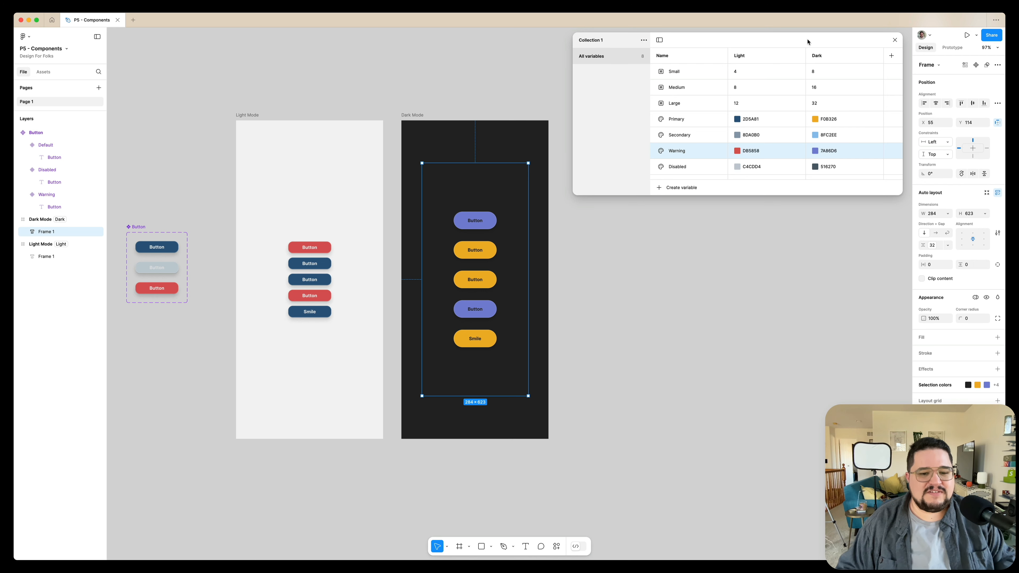
{"action": "left_click", "coordinate": [195, 178]}
{"action": "left_click", "coordinate": [161, 248]}
{"action": "left_click", "coordinate": [176, 270], "text": "shift"}
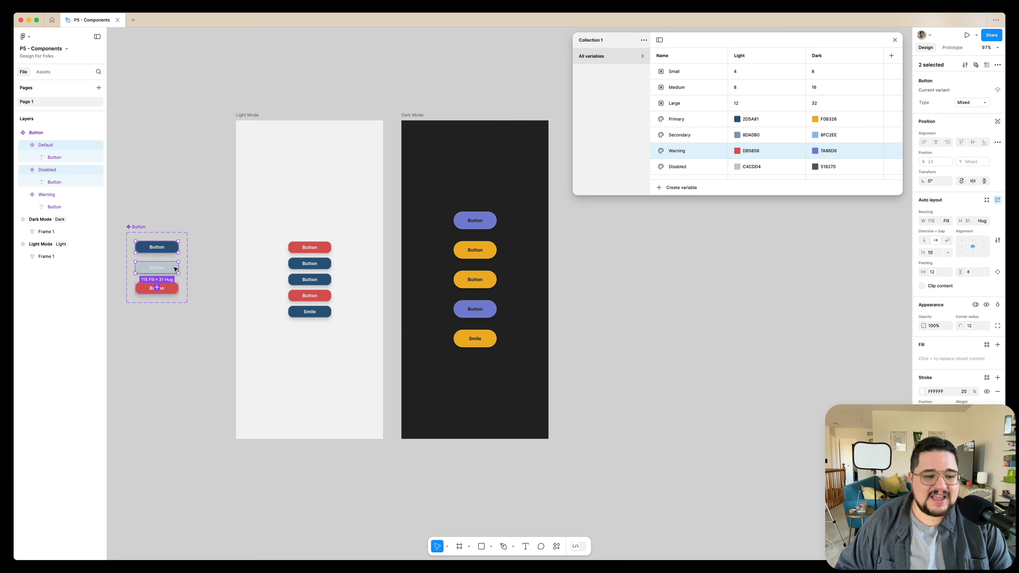
{"action": "left_click", "coordinate": [176, 289], "text": "shift"}
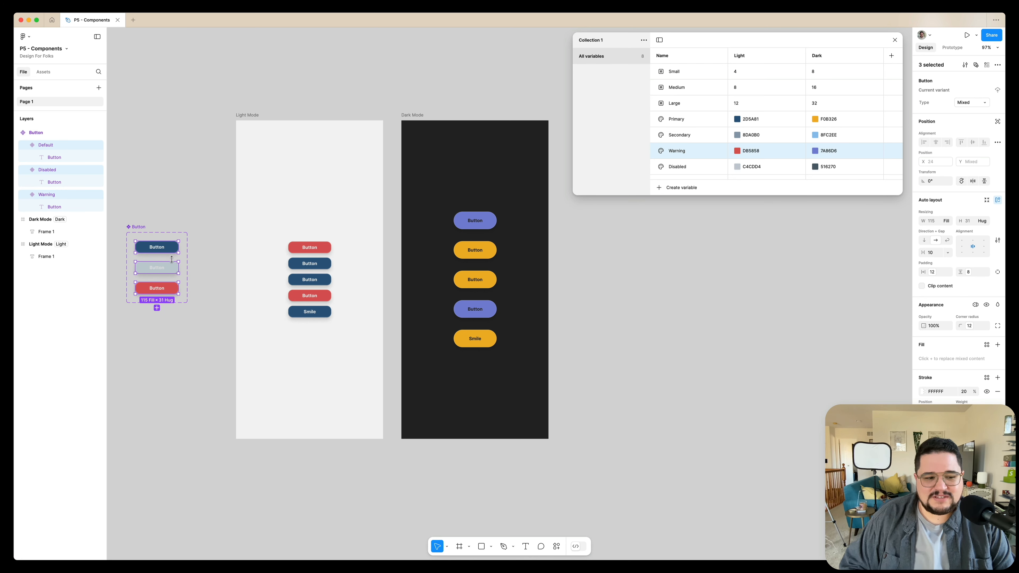
{"action": "left_click", "coordinate": [969, 327]}
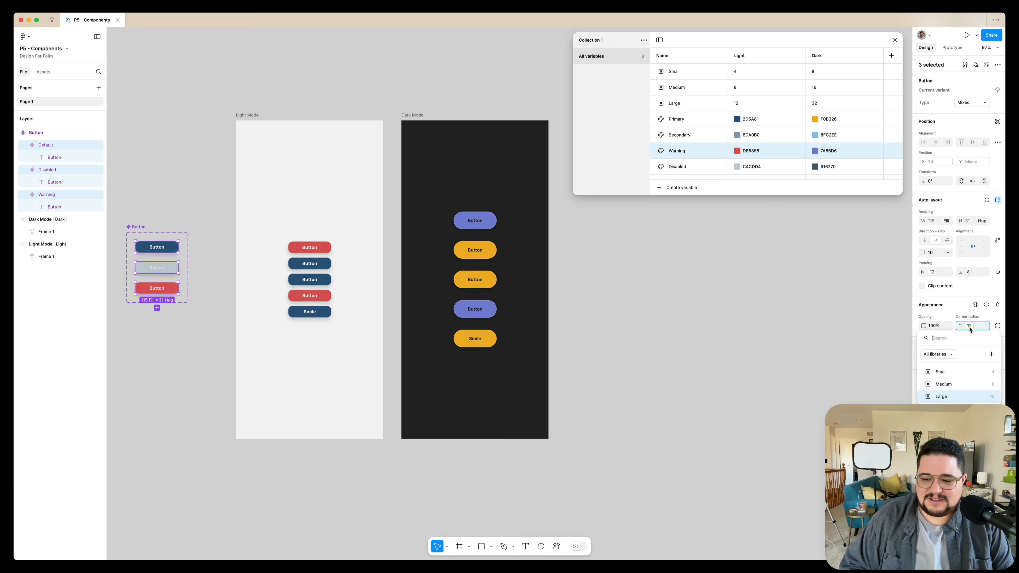
{"action": "left_click", "coordinate": [962, 376]}
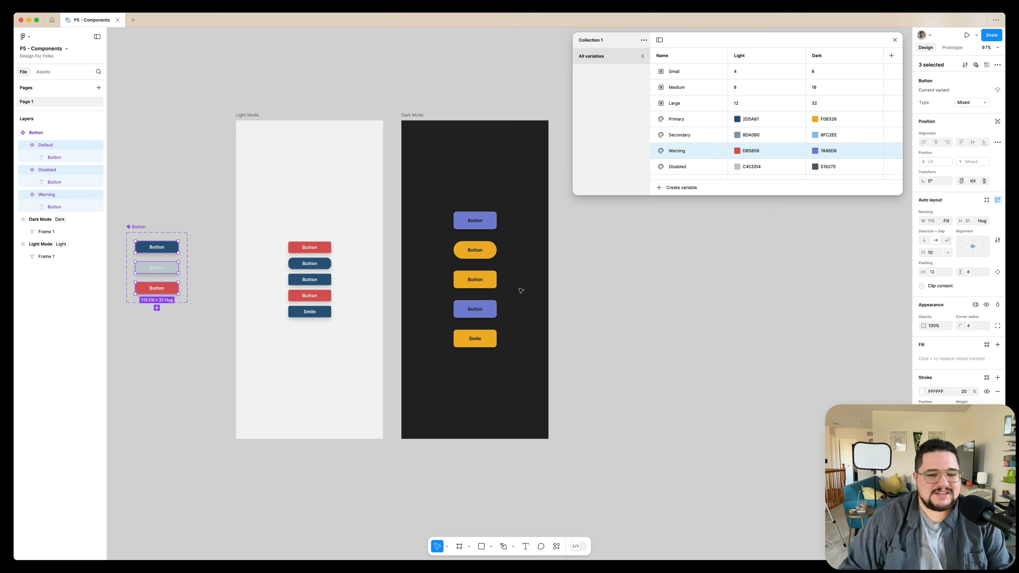
Reset all changes on the second button instance in the Dark Mode frame.
{"action": "left_click", "coordinate": [474, 249]}
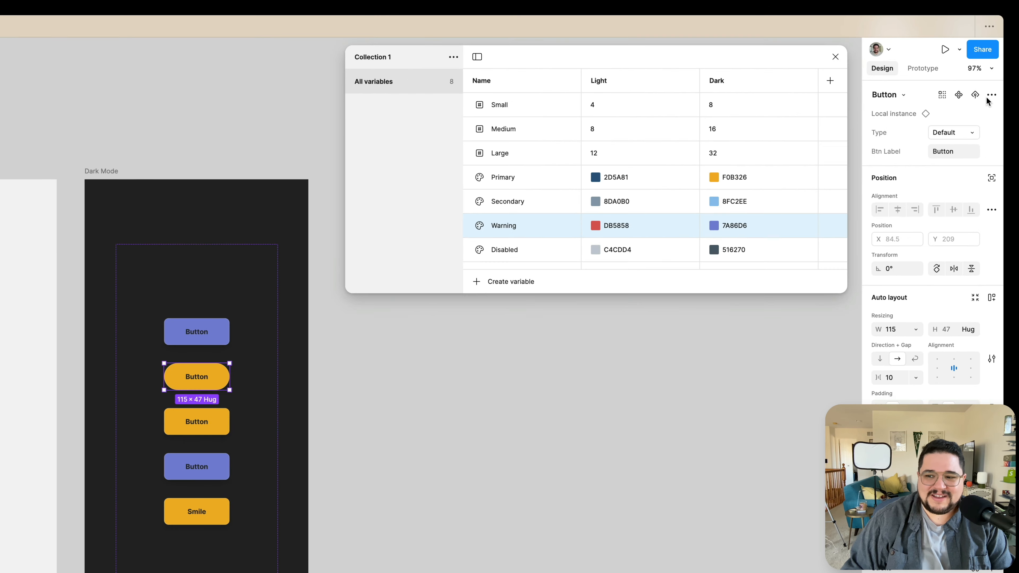
{"action": "left_click", "coordinate": [996, 76]}
{"action": "mouse_move", "coordinate": [953, 184]}
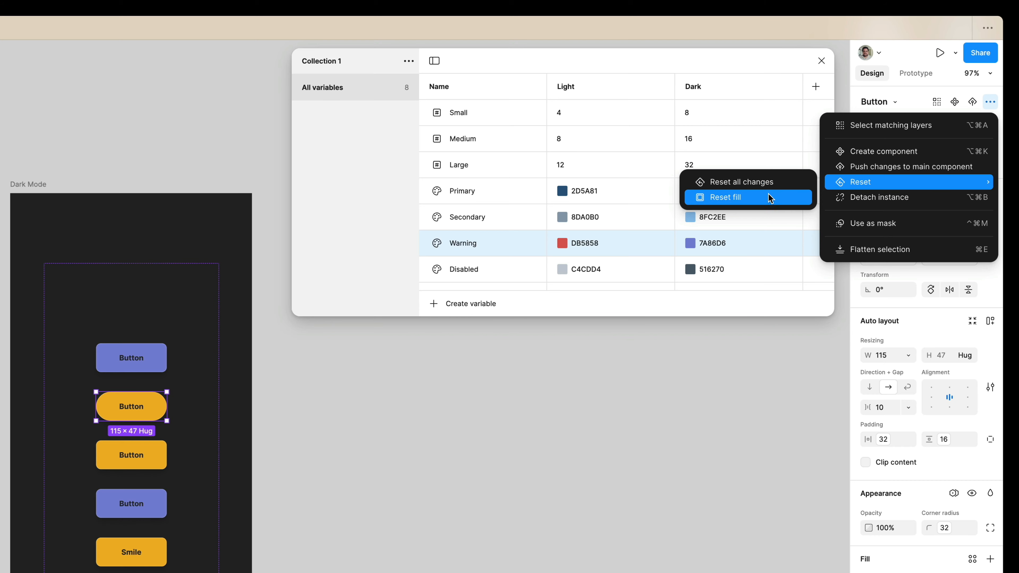
{"action": "left_click", "coordinate": [767, 185]}
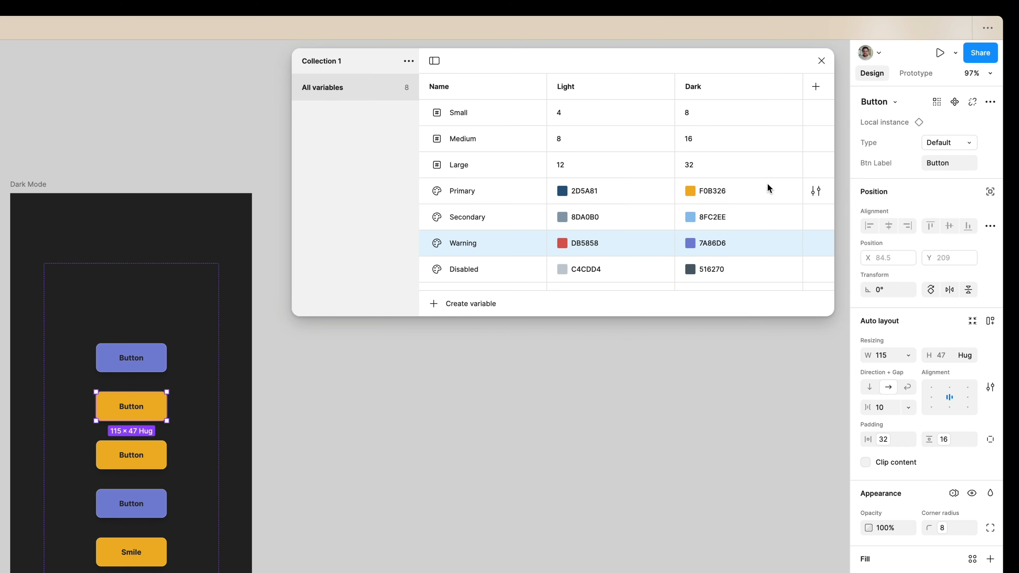
Deselect the button instance and close the local variables window.
{"action": "left_click", "coordinate": [325, 495]}
{"action": "scroll", "coordinate": [326, 494], "scroll_direction": "left", "scroll_amount": 2}
{"action": "scroll", "coordinate": [326, 495], "scroll_direction": "left", "scroll_amount": 3}
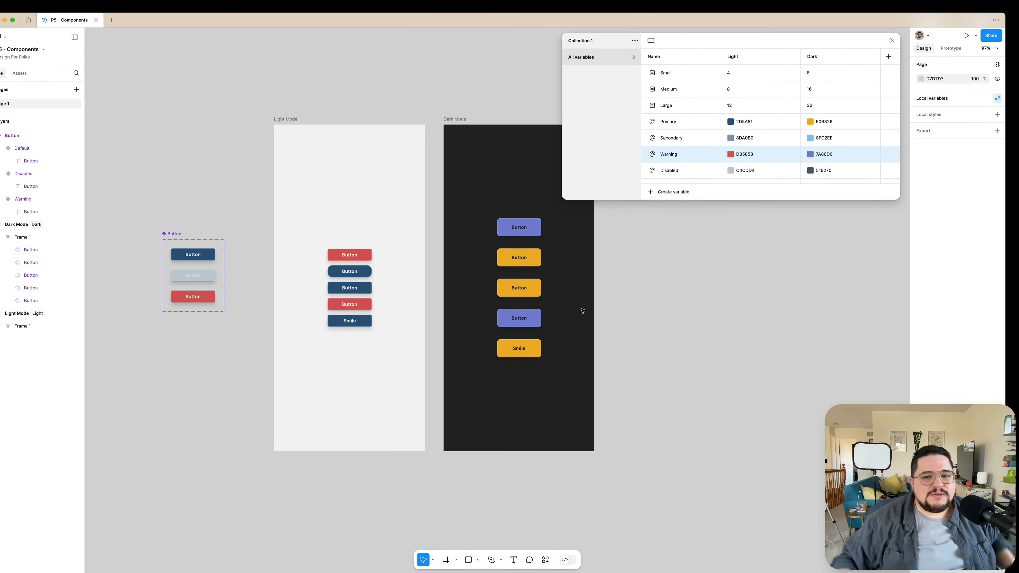
{"action": "left_click", "coordinate": [896, 39]}
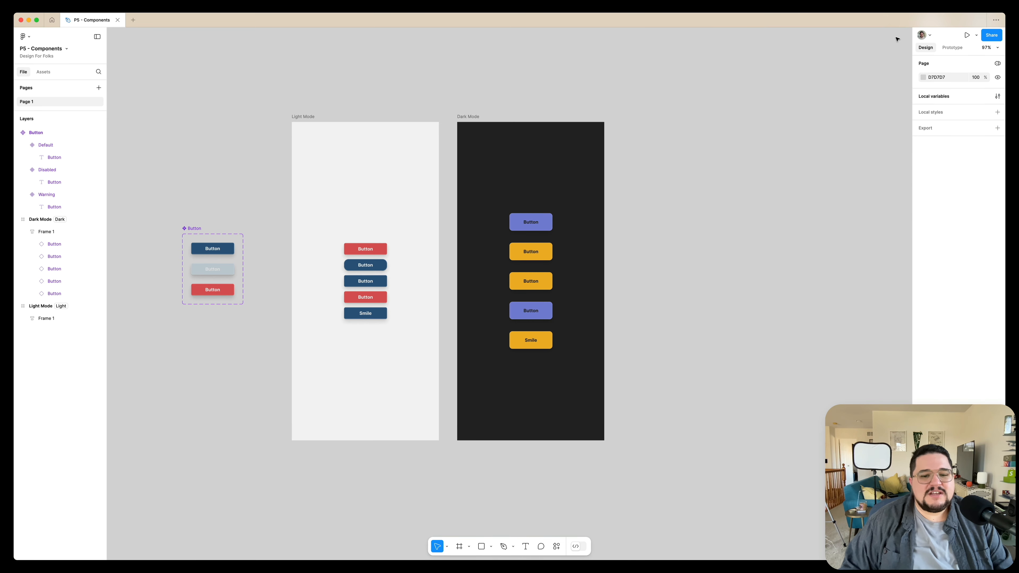